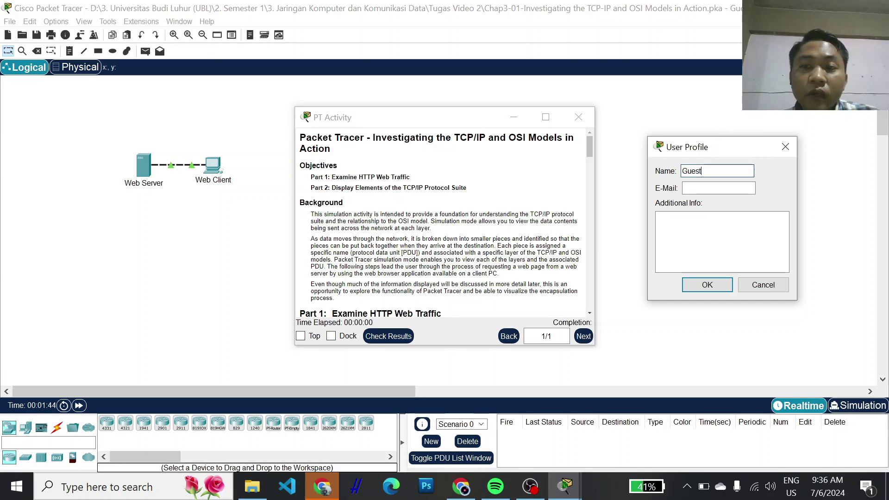
# - Replace Guest with the student's full name, add their e-mail address, and save the profile
pyautogui.doubleClick(694, 169)
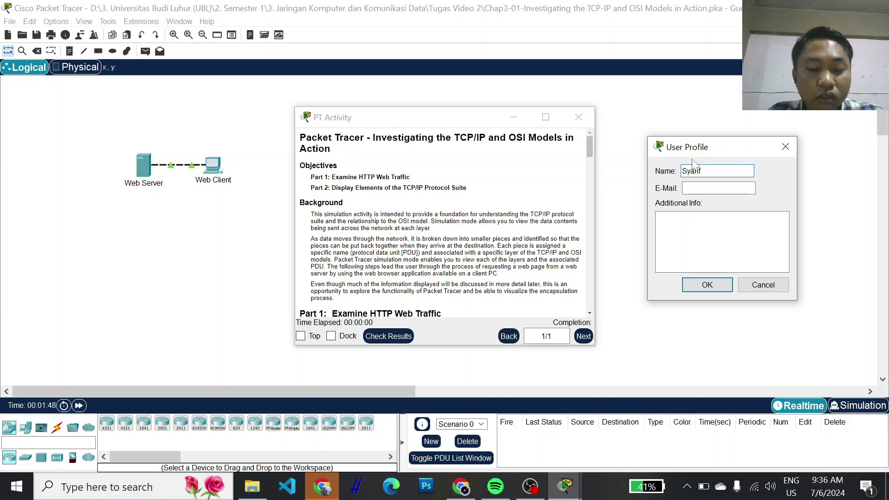
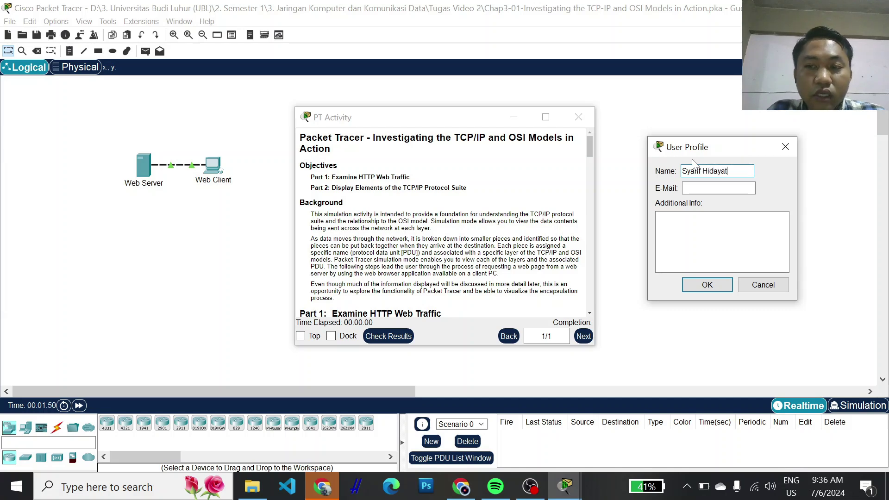
pyautogui.press('Tab')
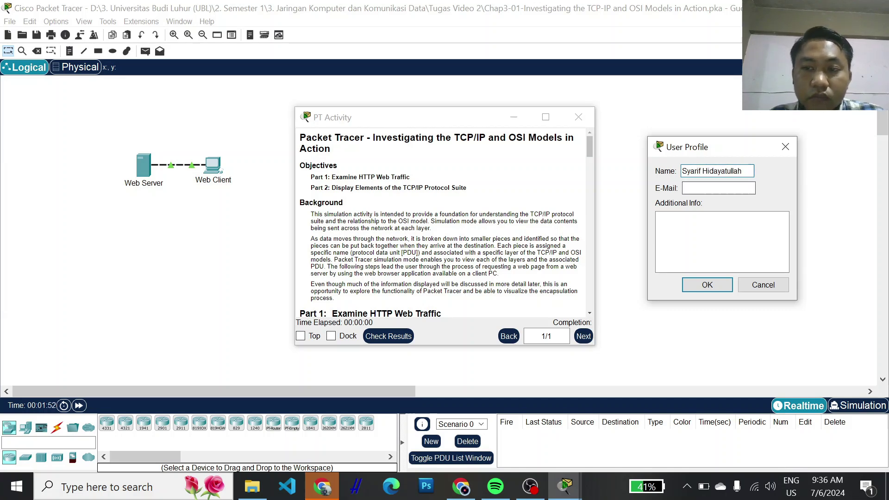
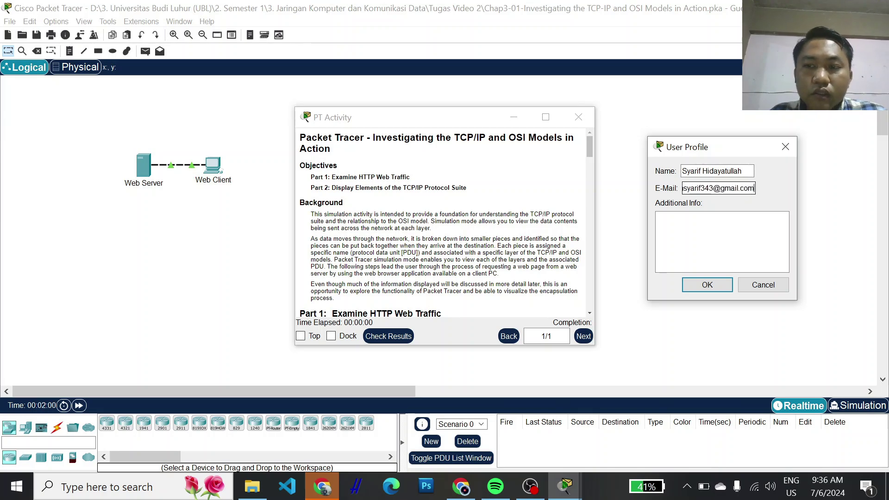
pyautogui.click(707, 285)
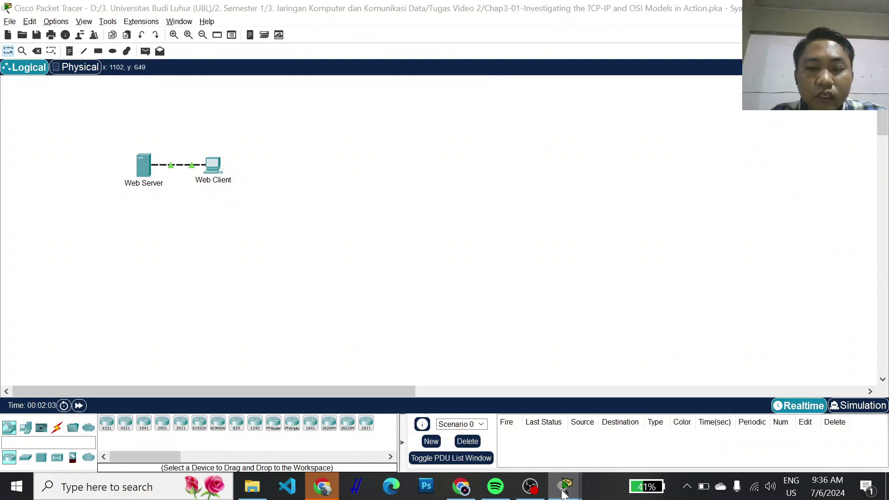
# - Maximize and dock the activity instructions, narrowing their pane to reveal the Web Server–Web Client topology
pyautogui.click(545, 117)
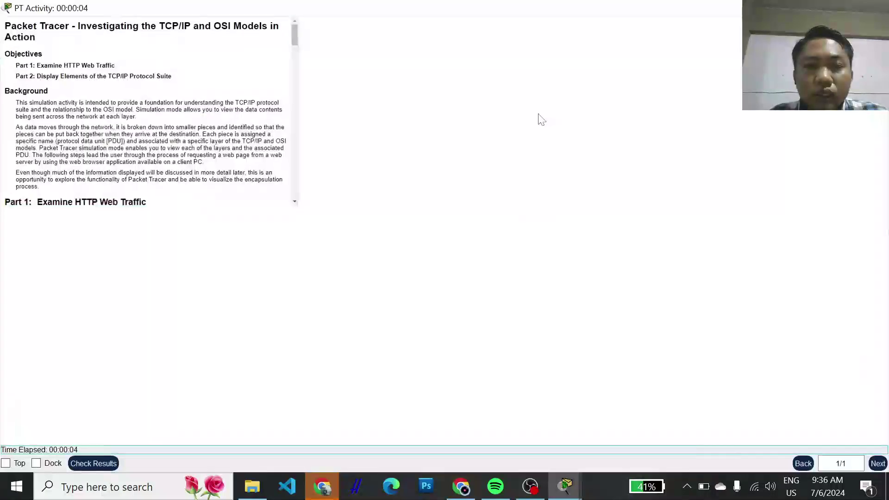
pyautogui.click(36, 463)
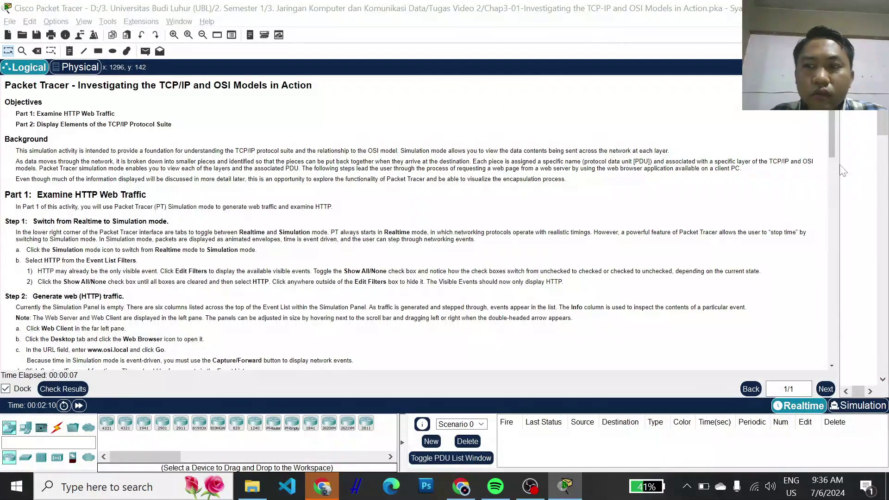
pyautogui.moveTo(839, 166); pyautogui.dragTo(266, 165)
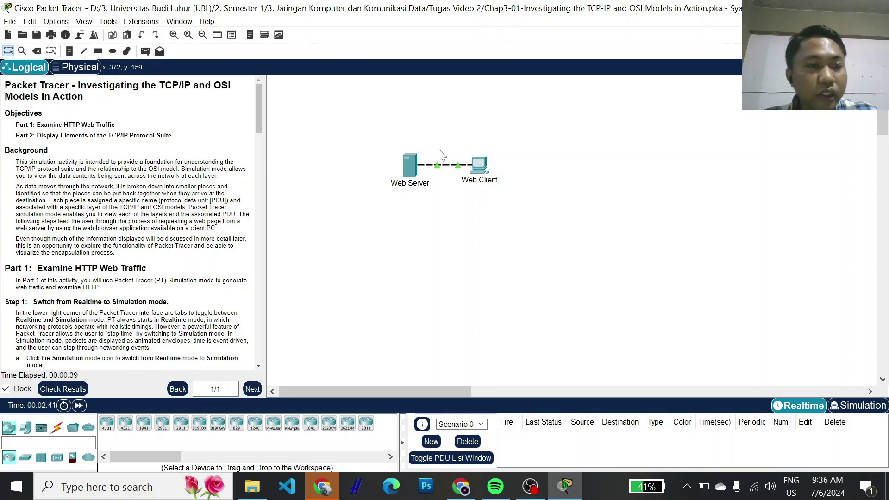
pyautogui.scroll(-1, 133, 225)
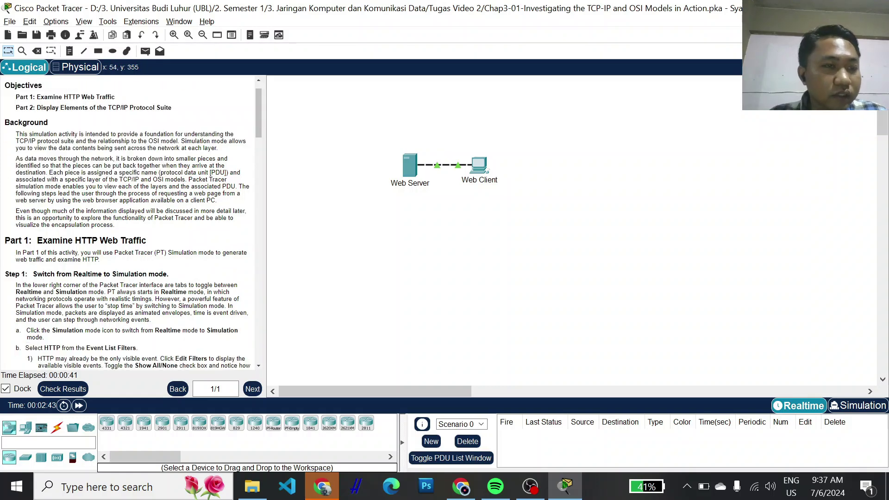
pyautogui.scroll(-1, 134, 225)
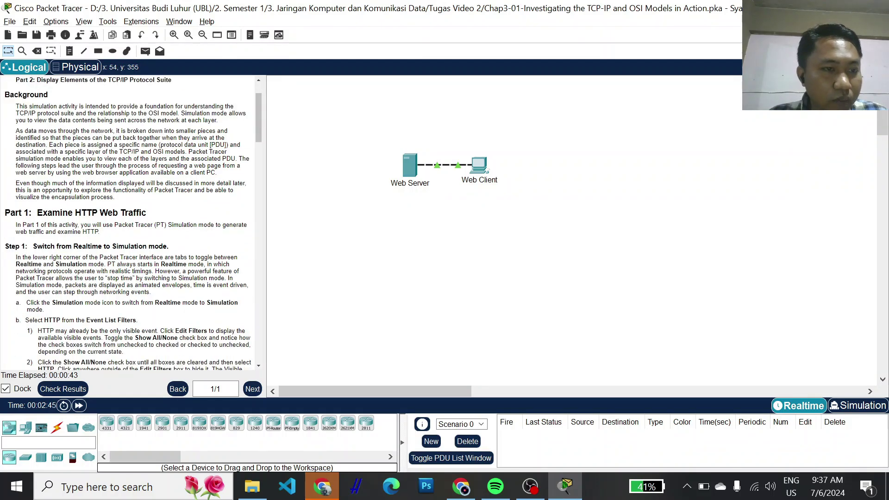
pyautogui.scroll(-1, 78, 225)
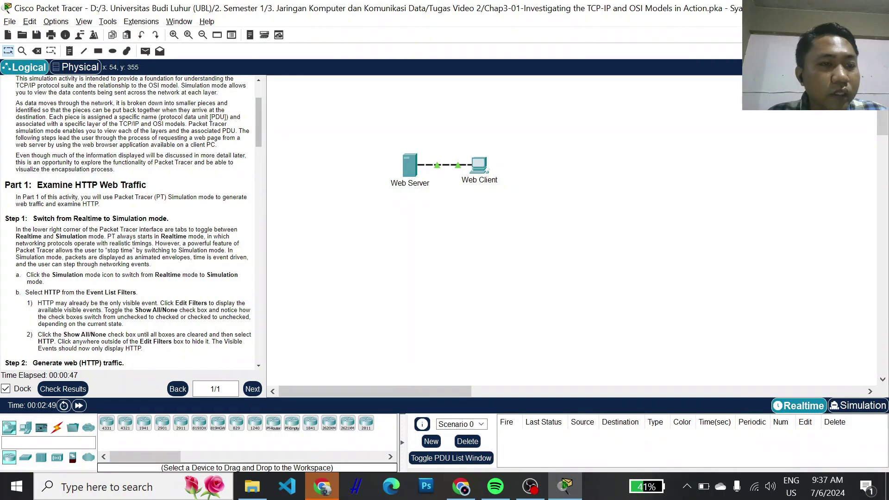
pyautogui.scroll(-1, 127, 222)
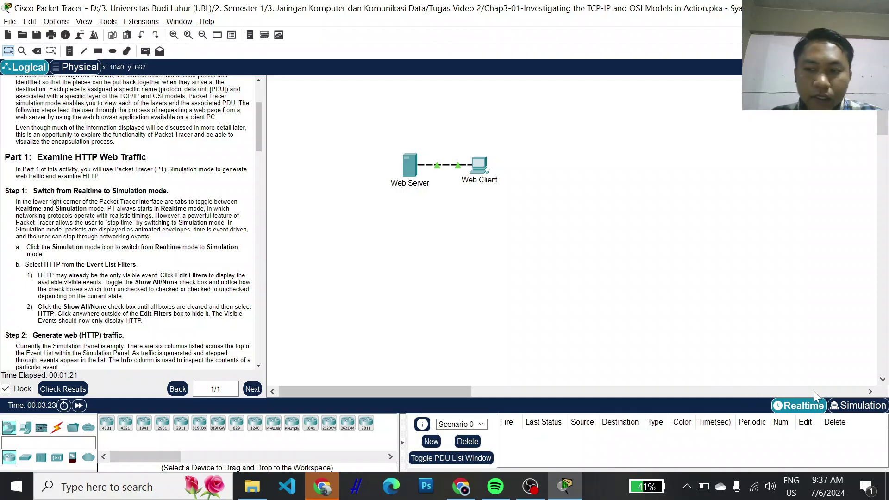
pyautogui.scroll(-2, 86, 262)
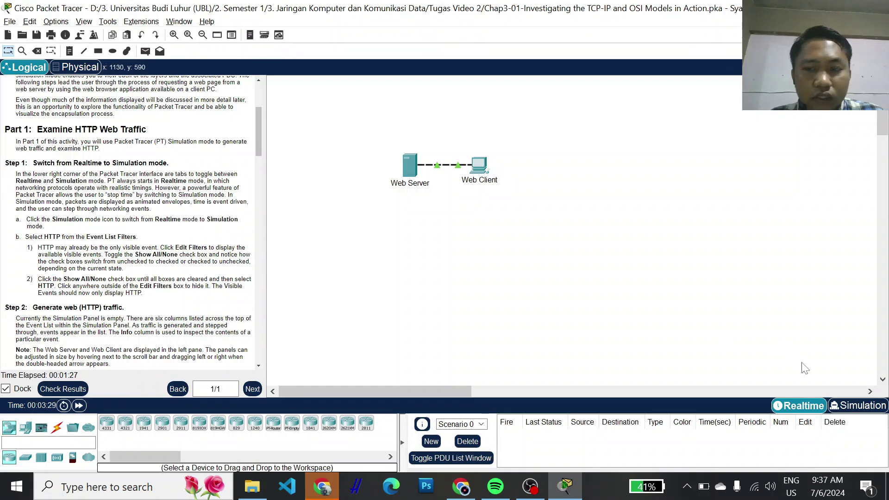
pyautogui.click(857, 412)
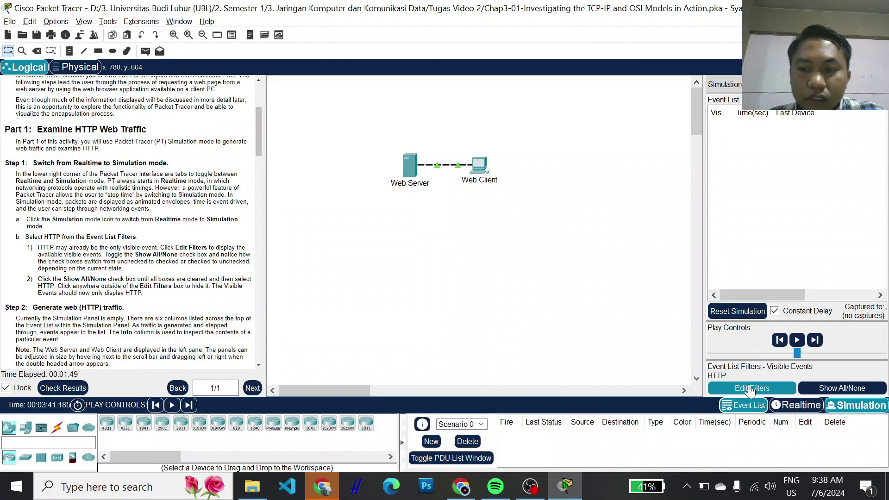
# - Read the instructions, marking the Step 2 note paragraph, and bring up the Web Client device window
pyautogui.scroll(-1, 129, 222)
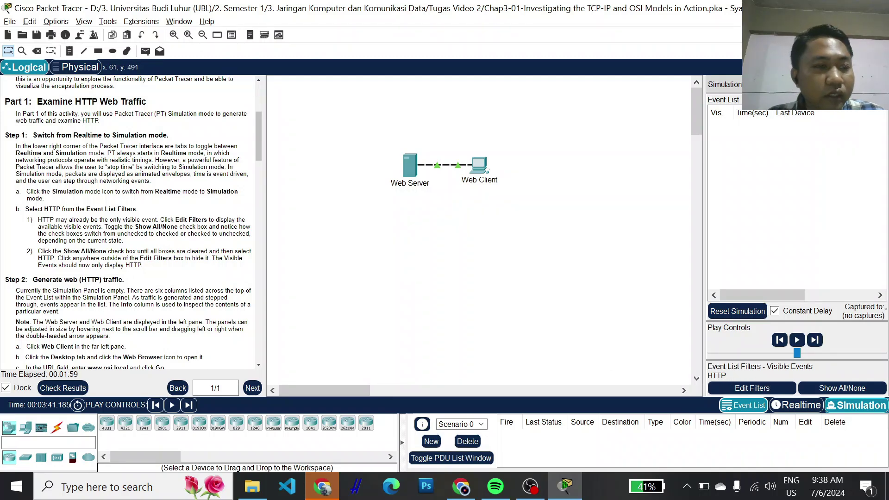
pyautogui.scroll(-2, 134, 227)
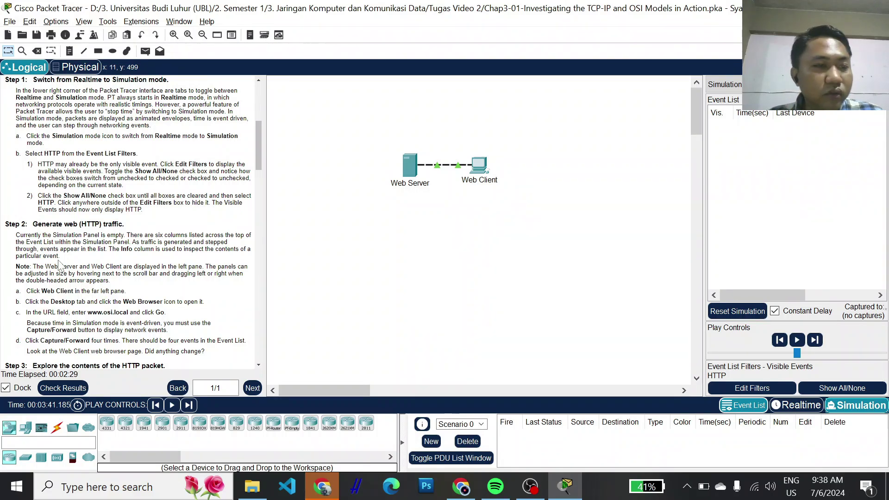
pyautogui.moveTo(10, 271); pyautogui.dragTo(110, 281)
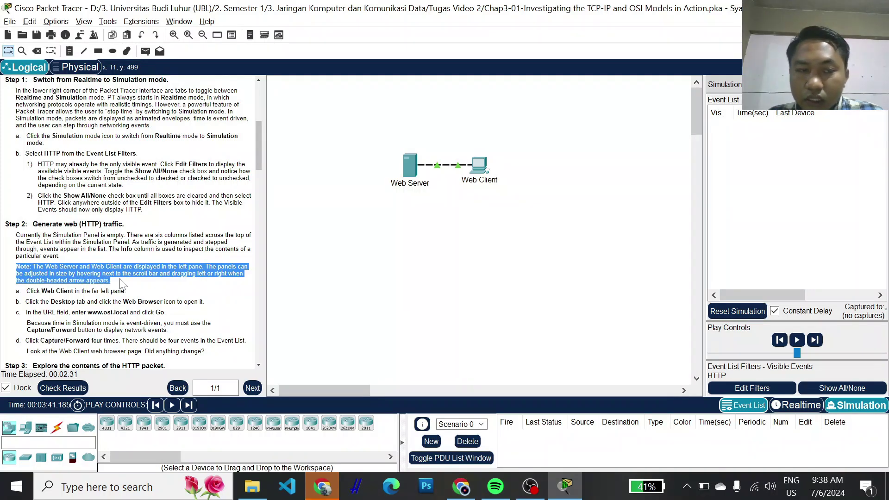
pyautogui.doubleClick(127, 274)
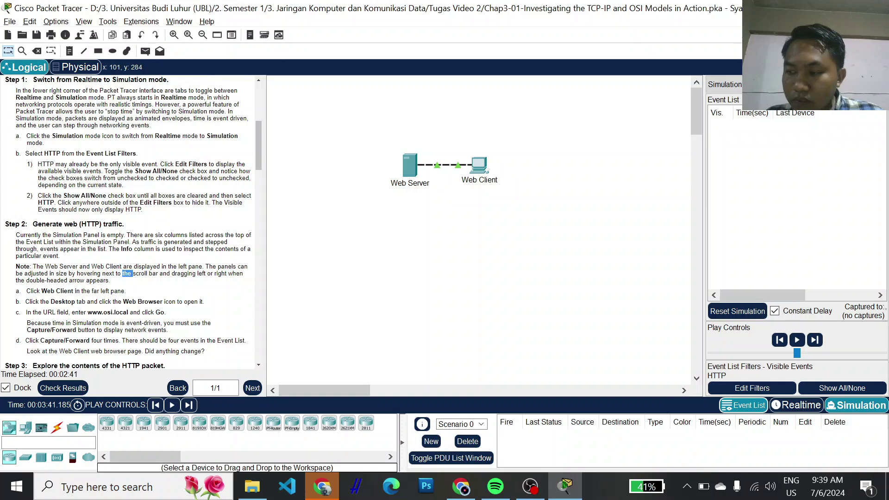
pyautogui.scroll(1, 130, 223)
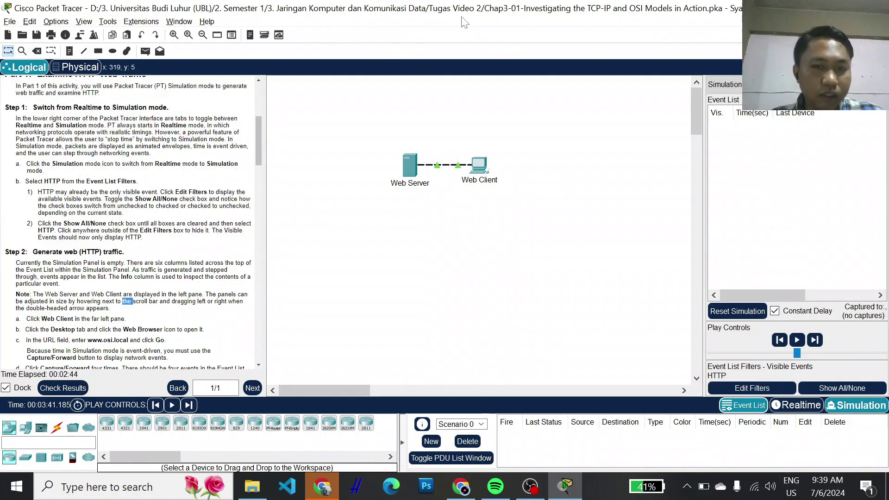
pyautogui.click(475, 169)
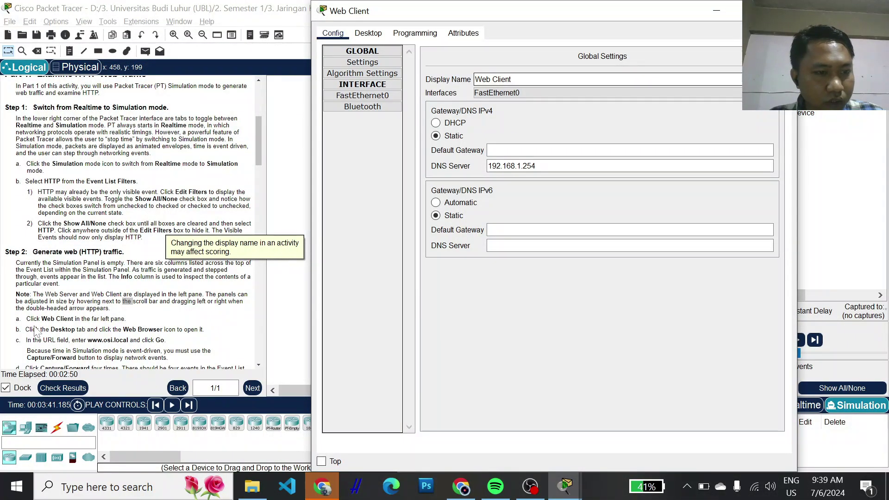
# - Scroll further through the instructions, then launch the Web Browser from the Web Client's Desktop
pyautogui.click(56, 319)
pyautogui.scroll(-3, 76, 331)
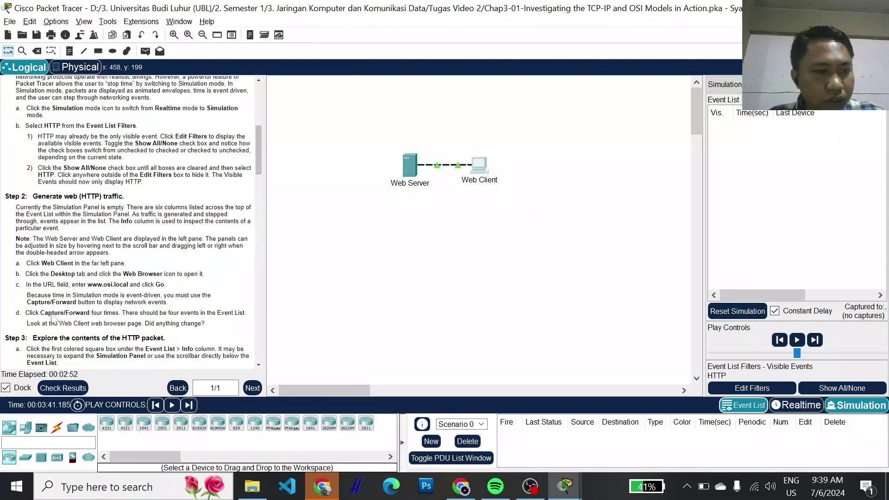
pyautogui.scroll(-2, 45, 292)
pyautogui.click(478, 165)
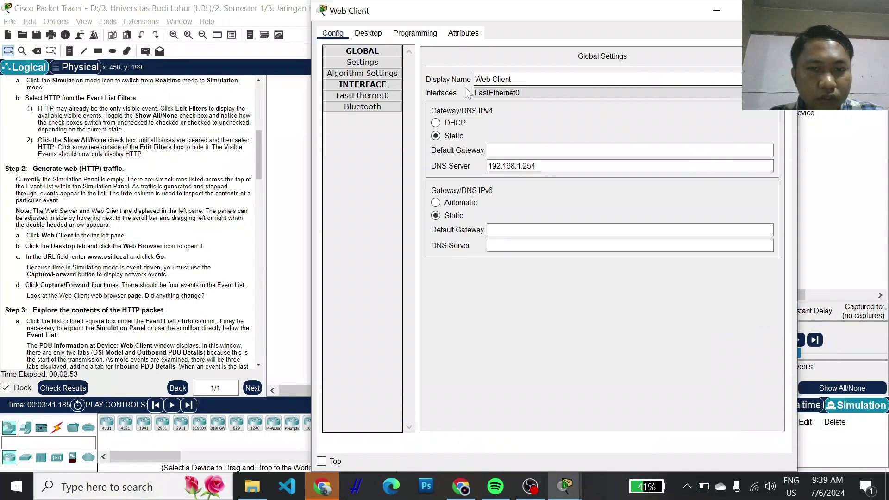
pyautogui.click(366, 33)
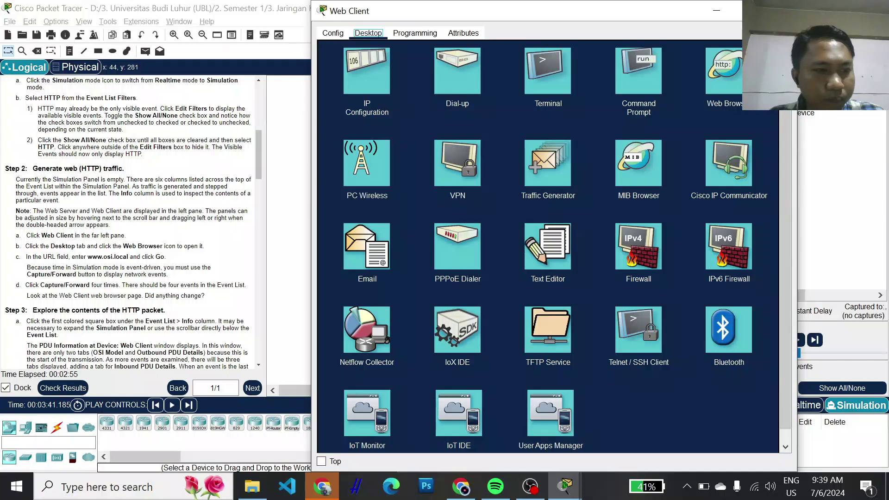
pyautogui.click(729, 78)
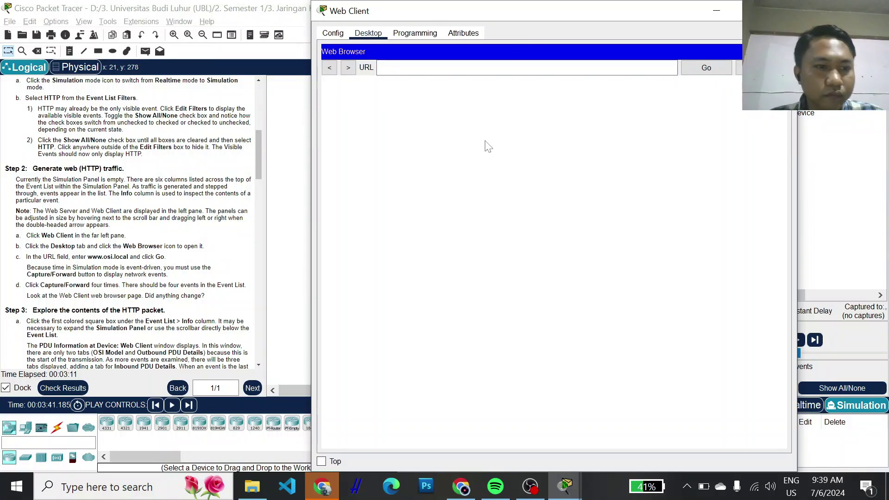
pyautogui.click(435, 68)
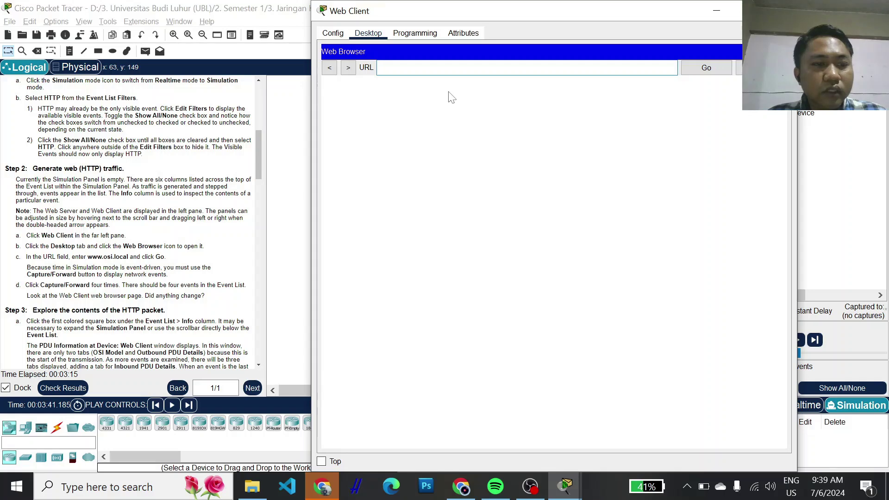
pyautogui.write('www.osi')
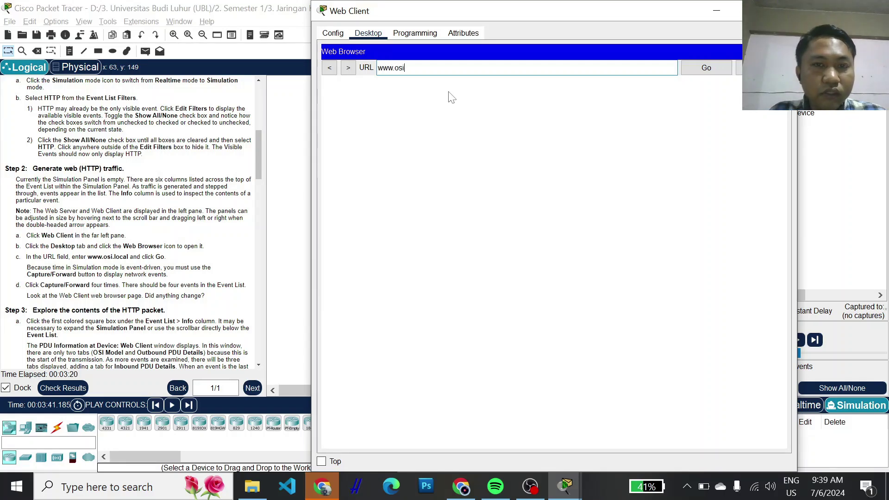
pyautogui.write('.;oca')
pyautogui.press('BackSpace')
pyautogui.press('BackSpace')
pyautogui.press('BackSpace')
pyautogui.press('BackSpace')
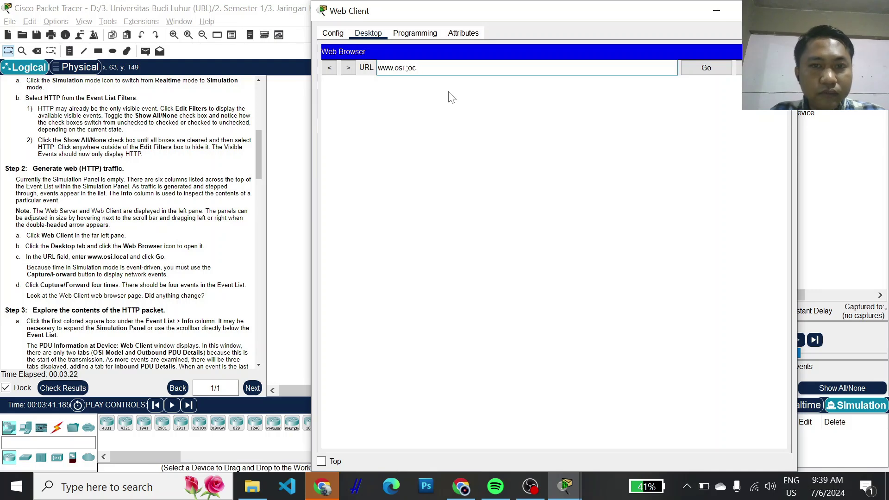
pyautogui.write('local')
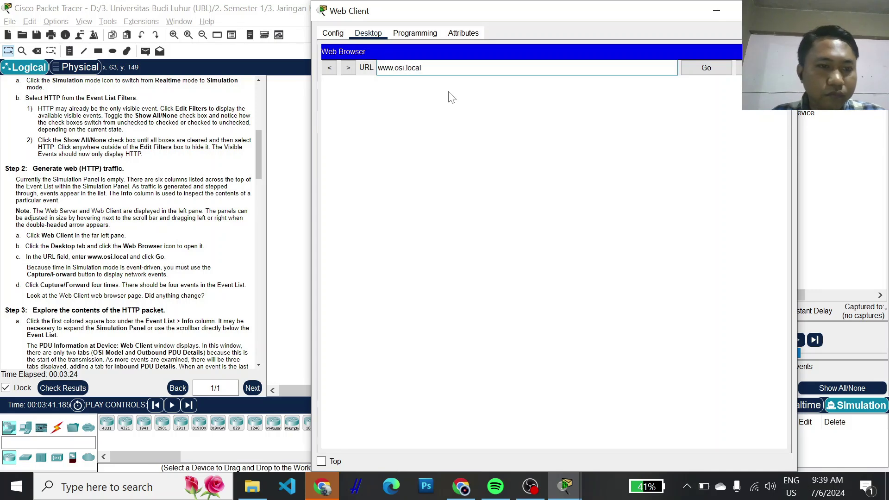
pyautogui.click(698, 69)
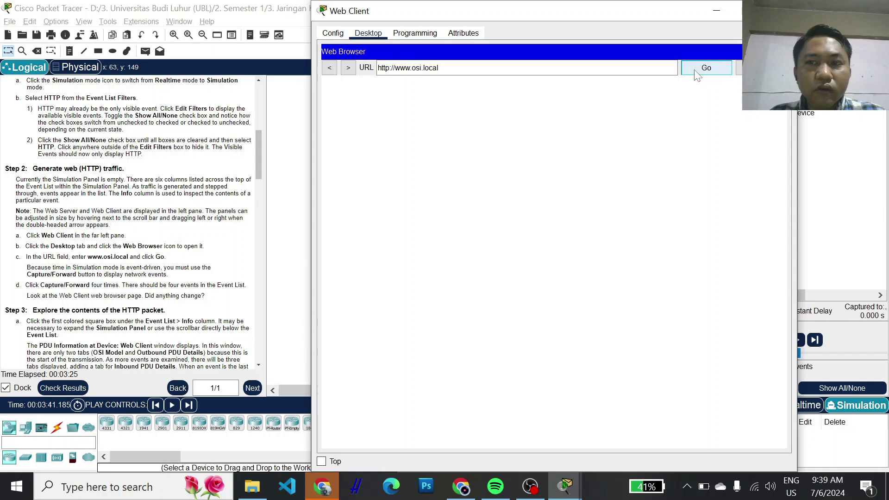
# - Narrow the Web Client window and capture four HTTP events, ending at the Web Server at 0.009 s
pyautogui.moveTo(797, 174); pyautogui.dragTo(663, 169)
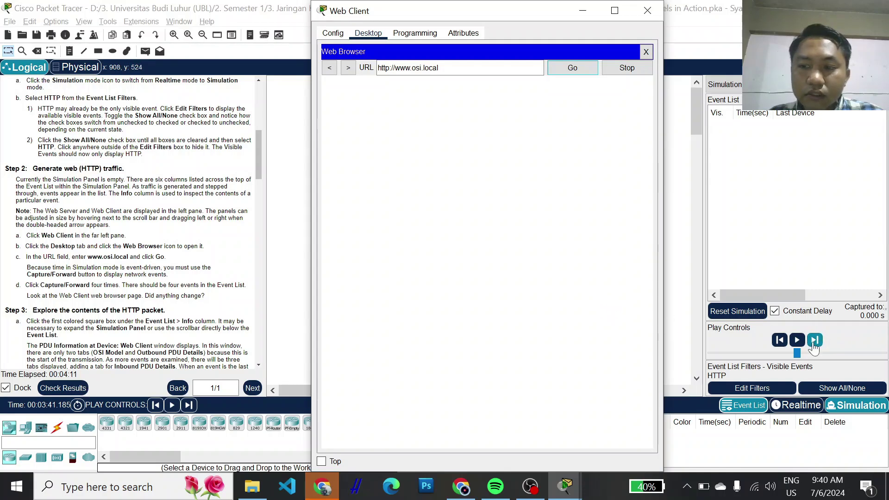
pyautogui.click(814, 342)
pyautogui.click(815, 341)
pyautogui.click(815, 341)
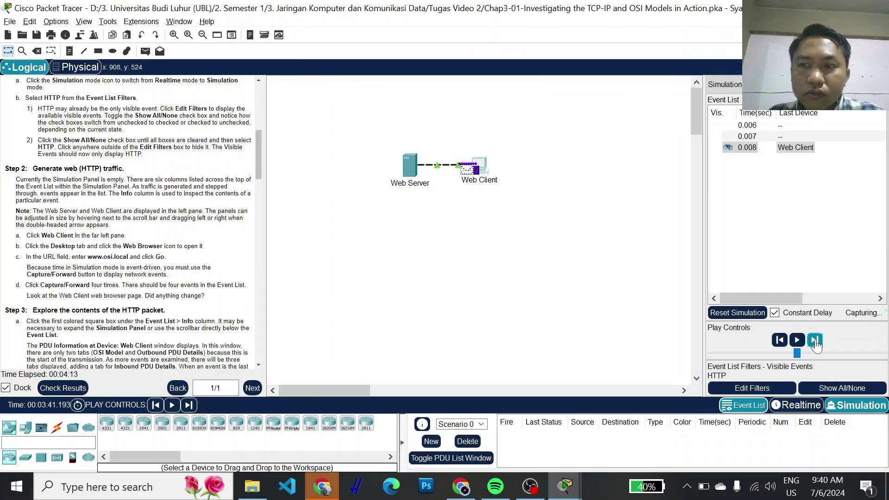
pyautogui.click(814, 342)
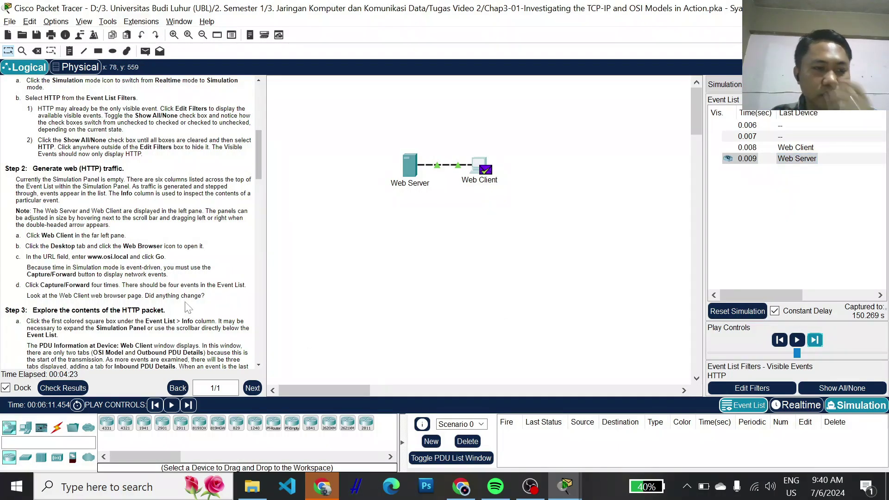
pyautogui.scroll(-3, 156, 309)
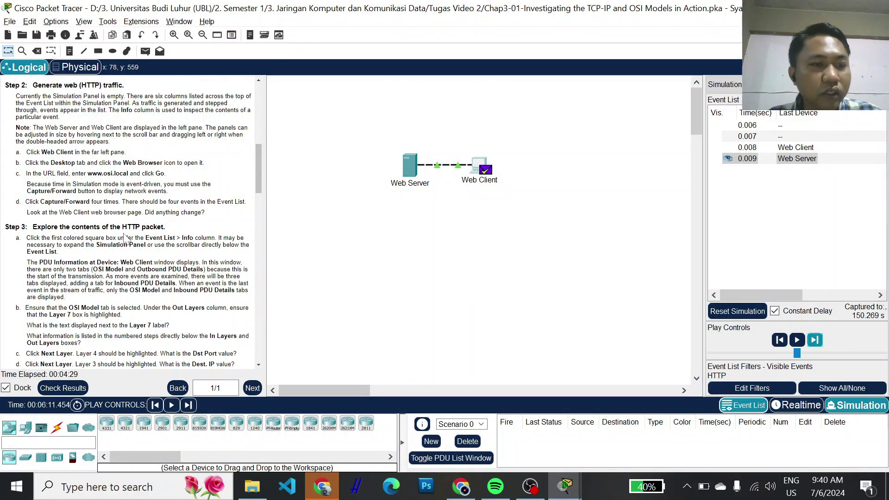
pyautogui.scroll(-2, 133, 227)
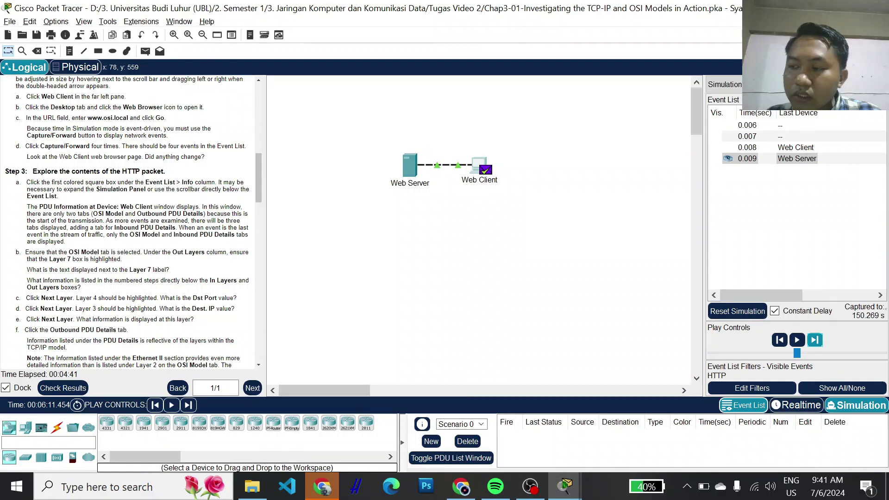
pyautogui.click(747, 125)
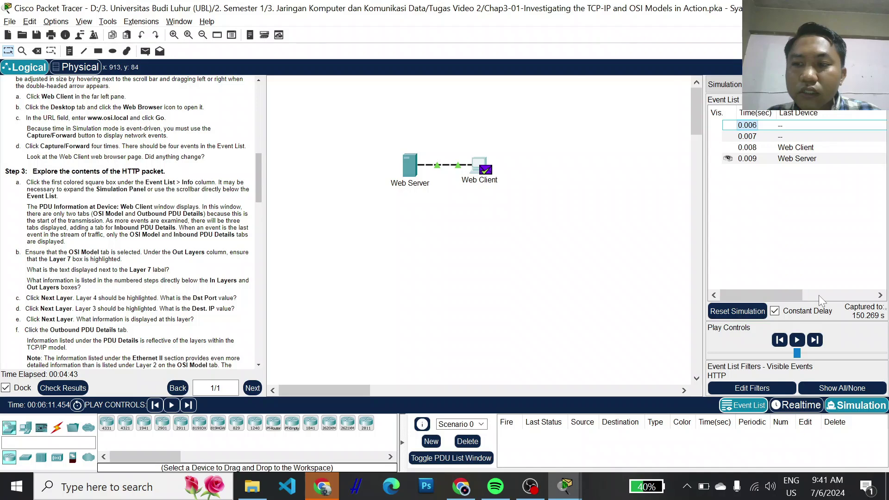
# - Open the first HTTP event's PDU details at the Web Client, showing Layer 7 HTTP and TCP 1025→80
pyautogui.moveTo(799, 296); pyautogui.dragTo(871, 295)
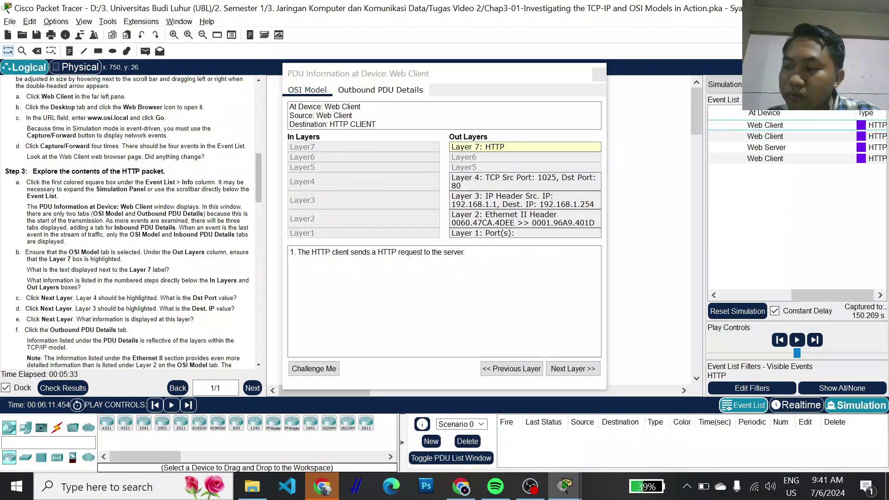
pyautogui.press('alt')
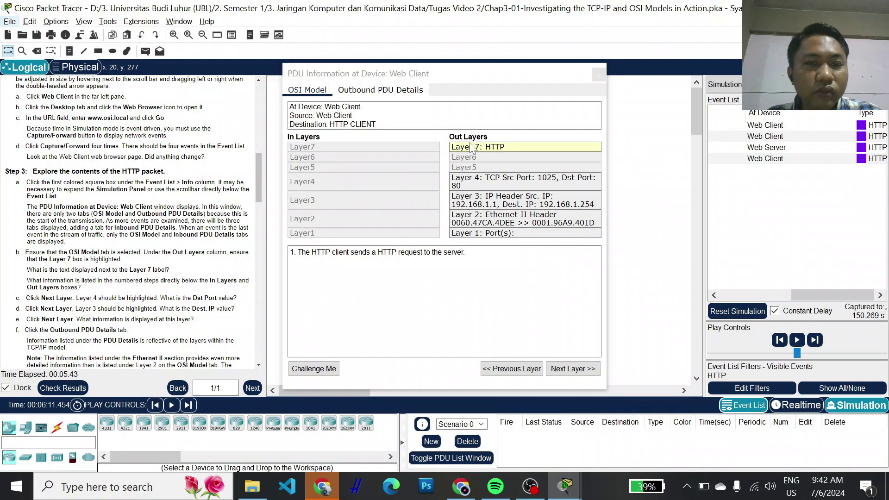
pyautogui.click(496, 151)
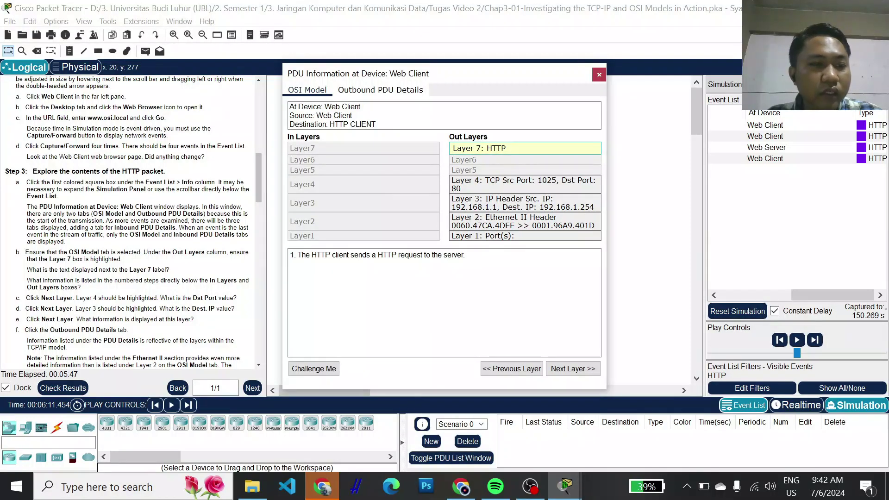
pyautogui.scroll(-1, 134, 223)
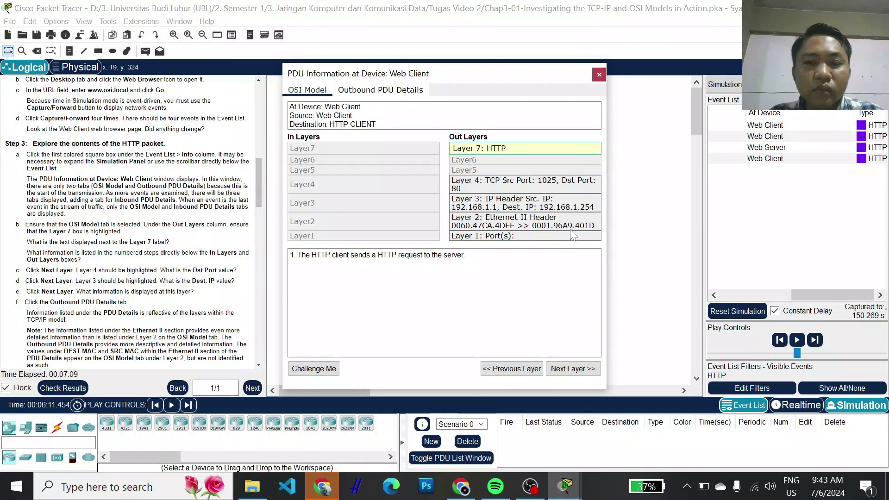
pyautogui.click(491, 236)
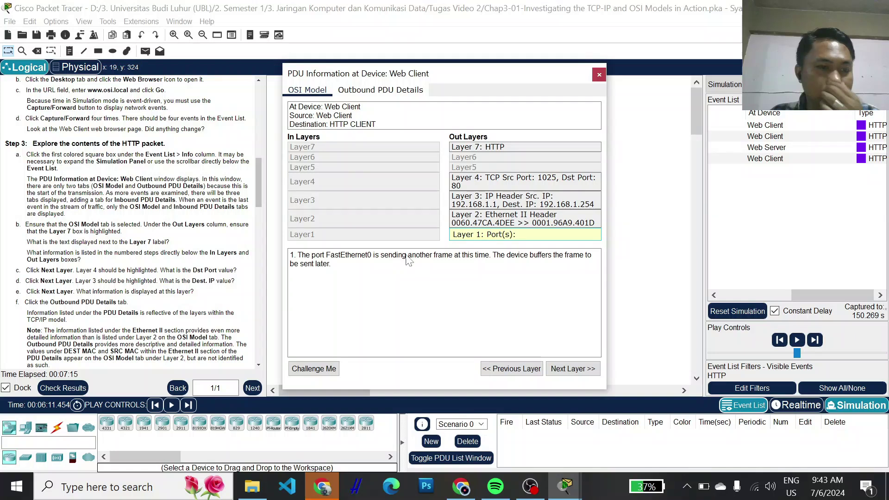
# - Step the outbound PDU from Layer 7 HTTP through Layer 4 TCP and Layer 3 IP to Layer 1 FastEthernet0
pyautogui.scroll(-3, 99, 264)
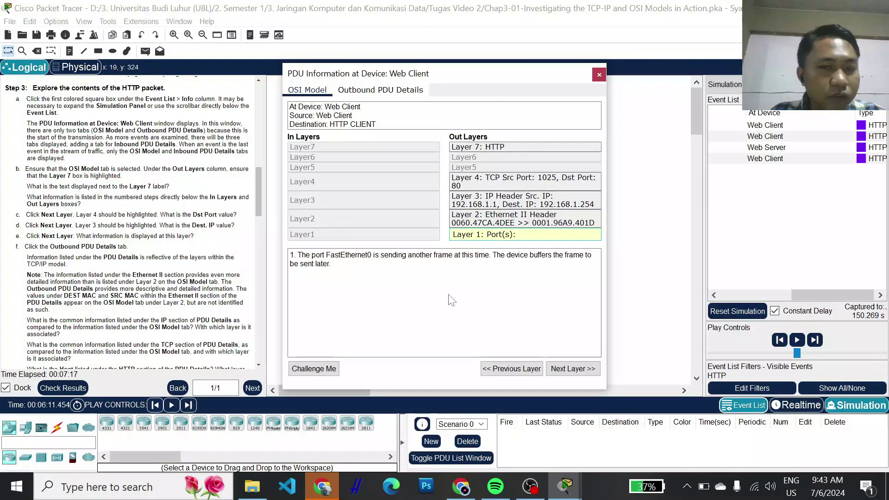
pyautogui.click(464, 147)
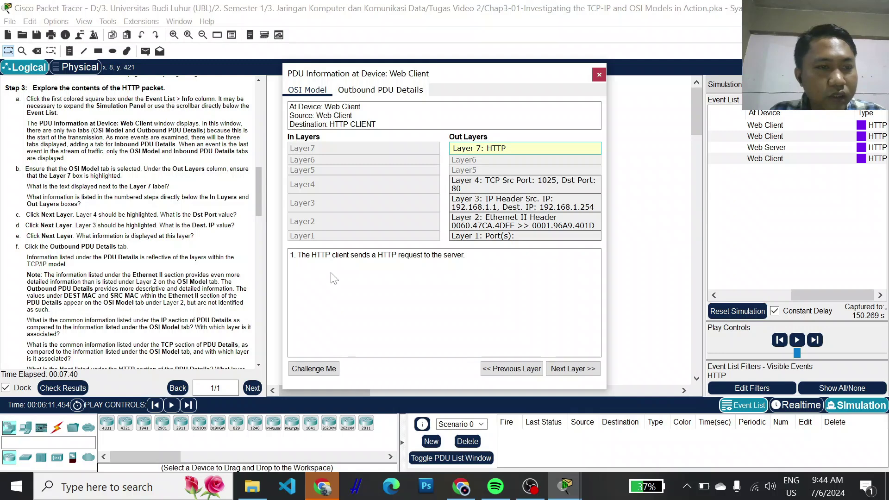
pyautogui.click(574, 371)
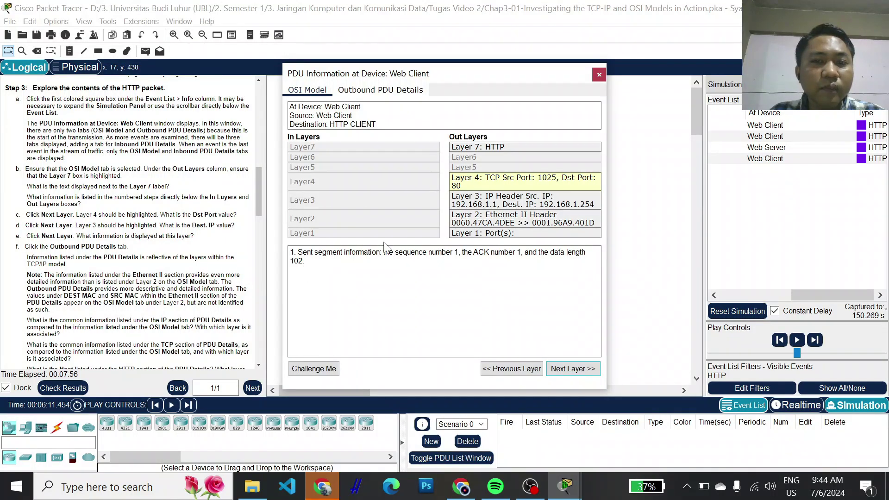
pyautogui.click(567, 373)
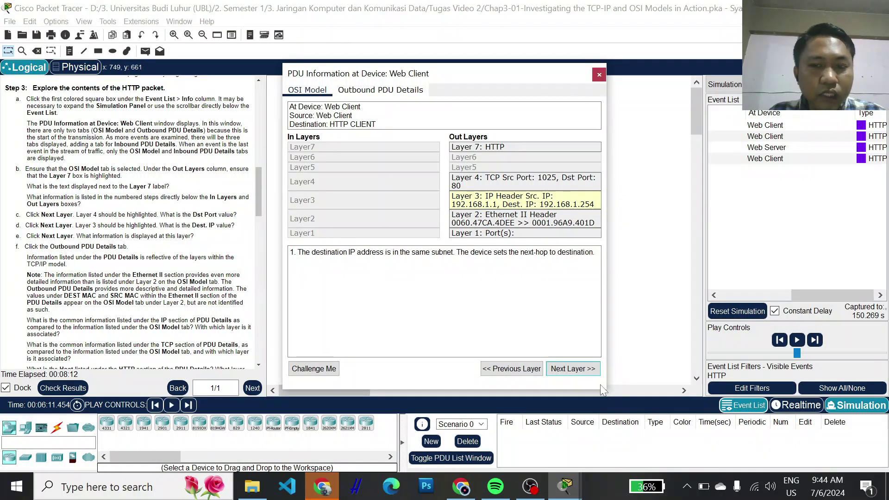
pyautogui.doubleClick(574, 369)
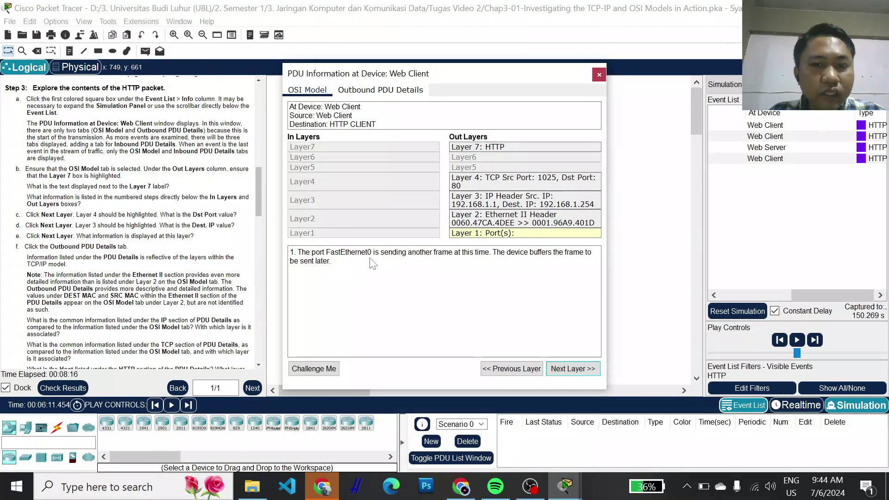
# - Revisit the Layer 2 Ethernet and Layer 1 details, then show the Outbound PDU Details header layouts
pyautogui.click(522, 373)
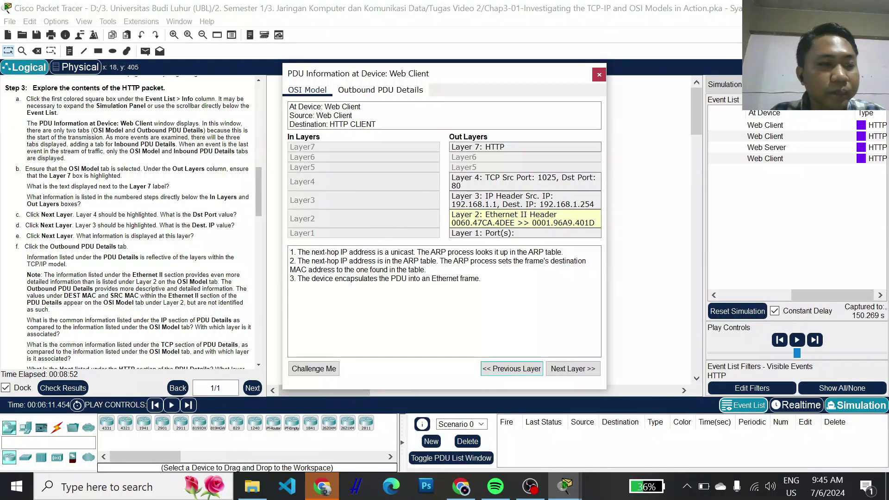
pyautogui.scroll(-2, 134, 222)
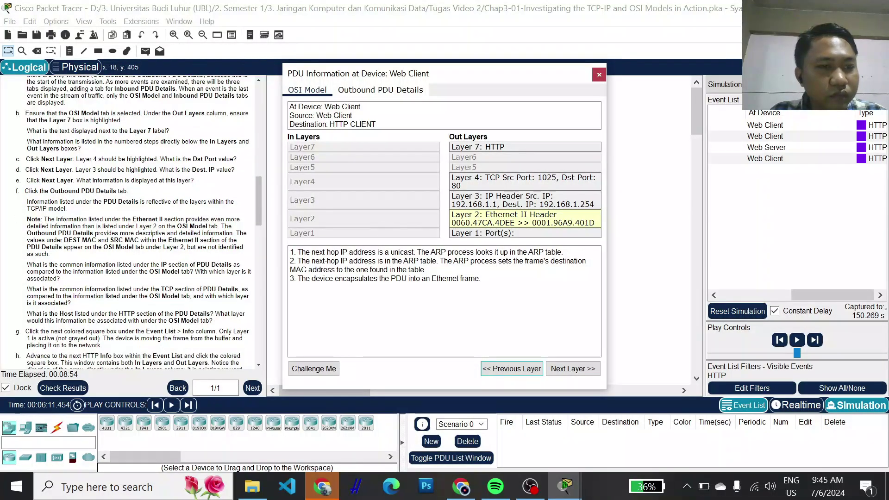
pyautogui.click(572, 369)
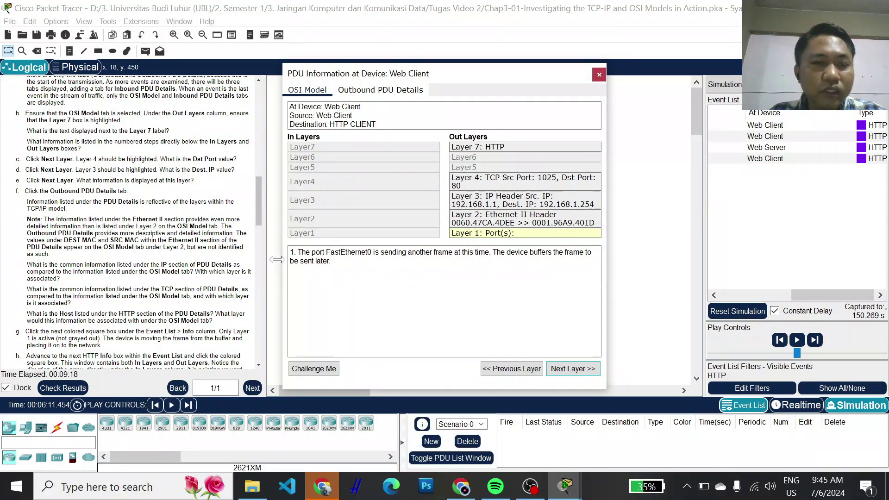
pyautogui.scroll(-1, 116, 255)
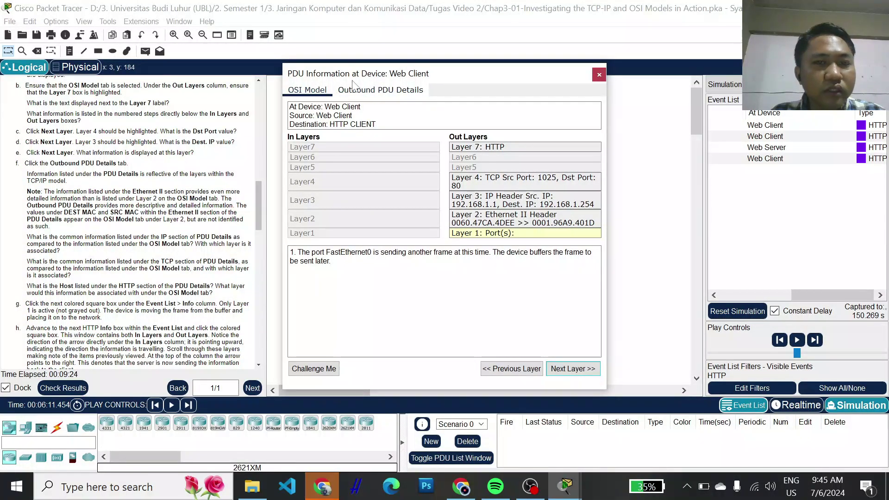
pyautogui.click(360, 93)
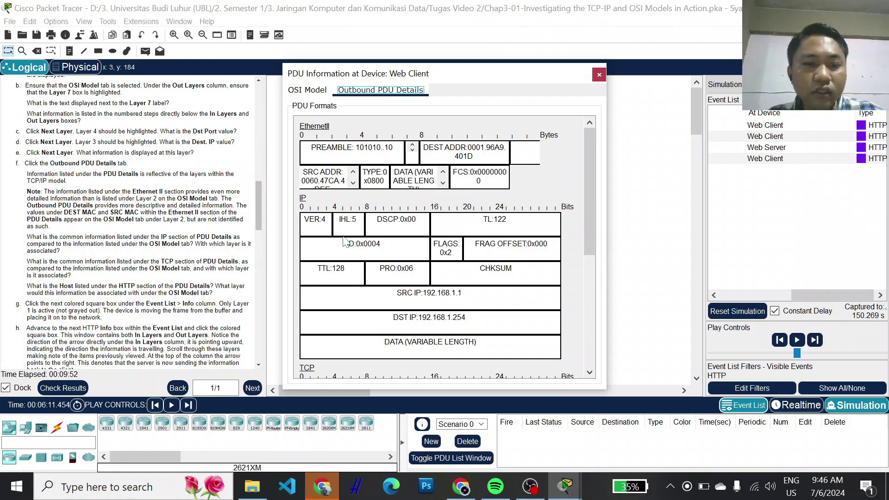
# - Switch between the OSI Model and Outbound PDU Details tabs, reviewing the Ethernet and IP header fields
pyautogui.scroll(-5, 344, 242)
pyautogui.scroll(5, 347, 209)
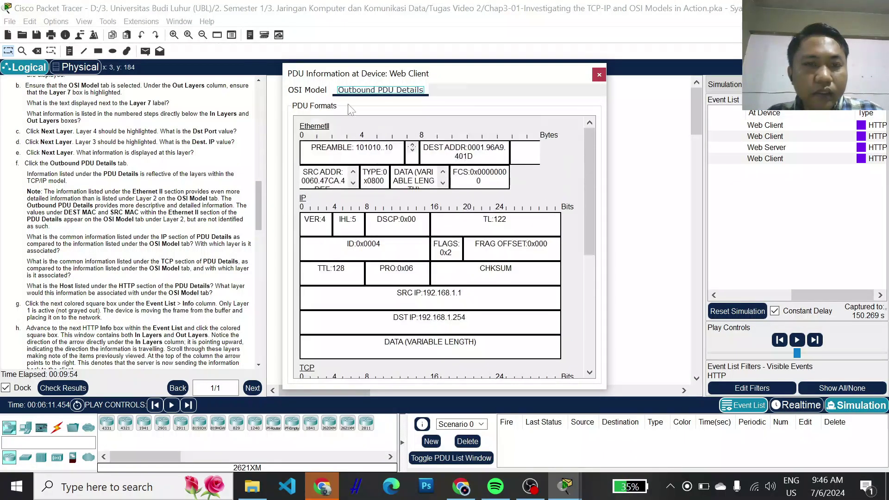
pyautogui.click(320, 90)
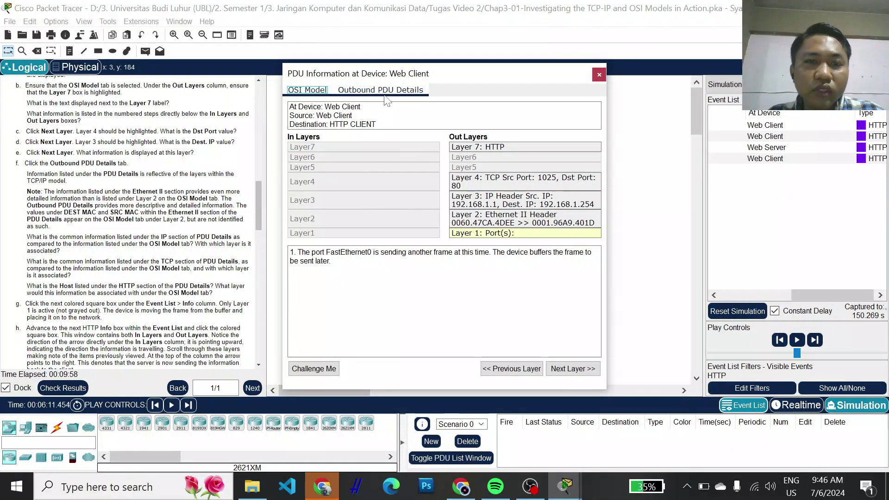
pyautogui.press('Right')
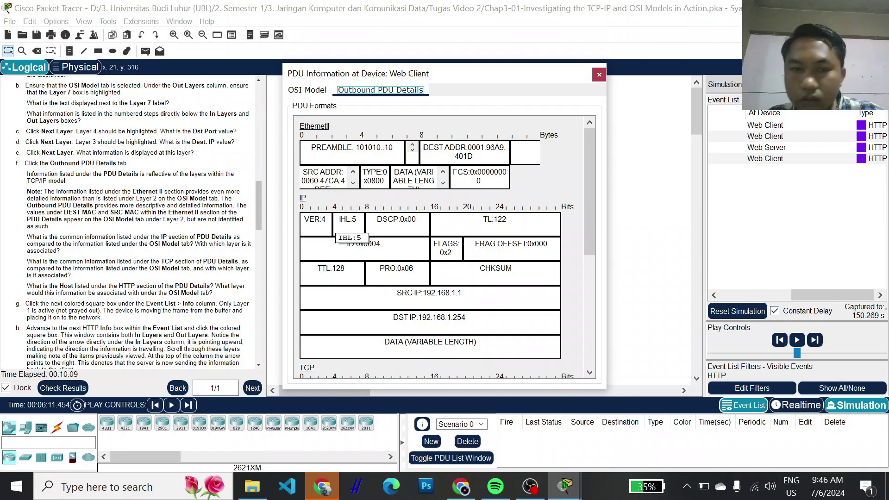
pyautogui.scroll(-2, 347, 229)
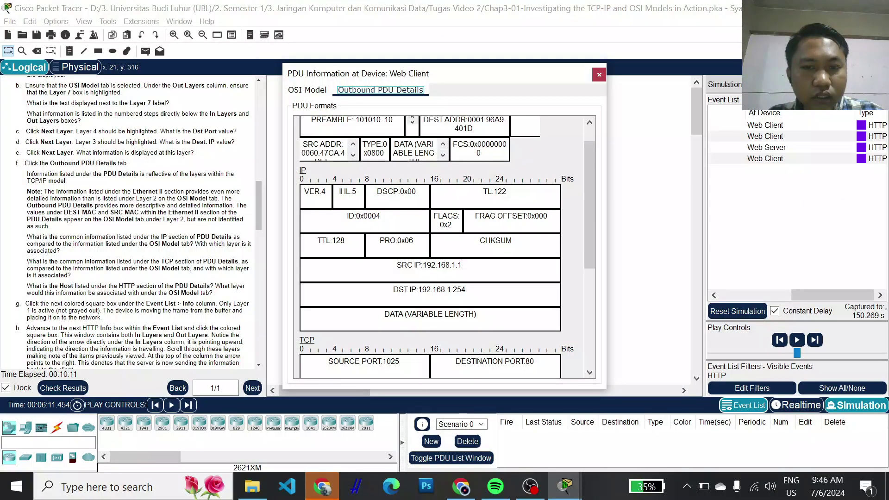
pyautogui.scroll(-6, 347, 229)
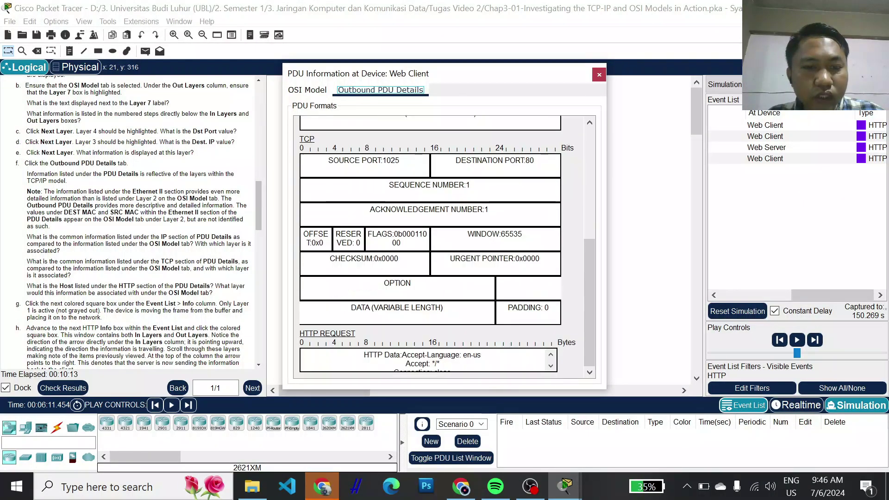
pyautogui.scroll(-1, 424, 360)
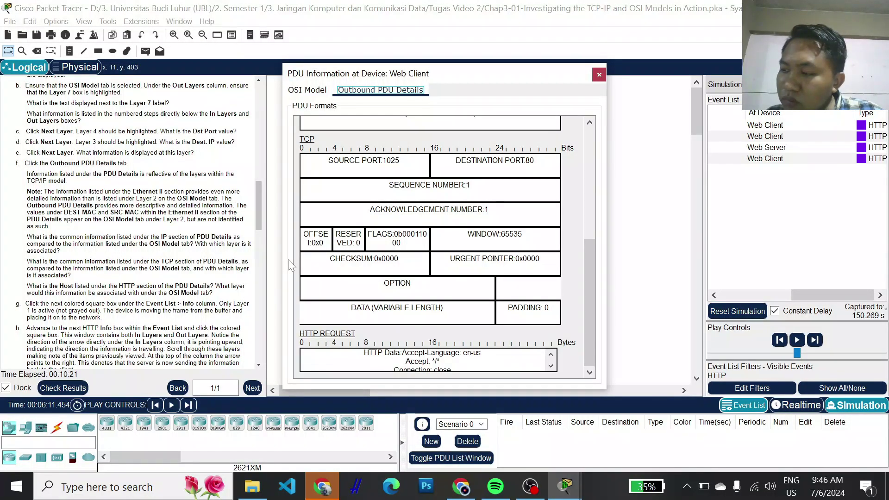
pyautogui.scroll(2, 431, 245)
pyautogui.scroll(-1, 430, 245)
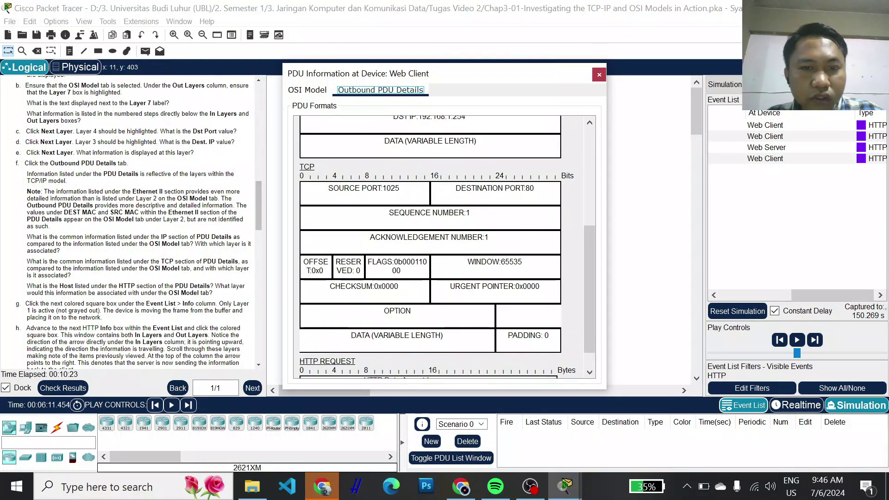
pyautogui.scroll(4, 431, 245)
pyautogui.scroll(2, 359, 232)
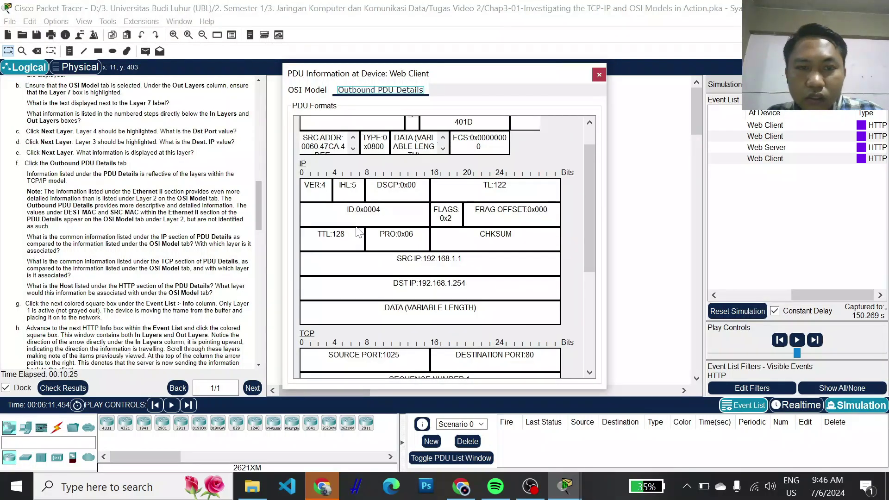
pyautogui.scroll(1, 447, 247)
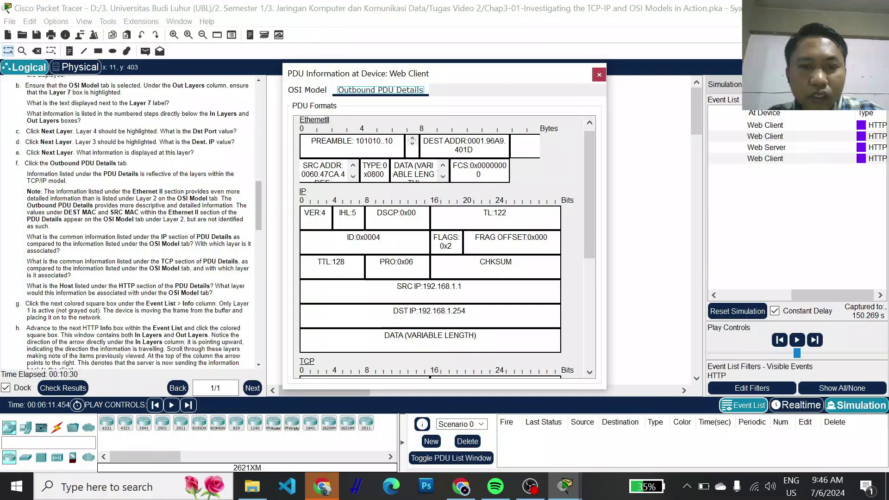
pyautogui.scroll(-1, 445, 247)
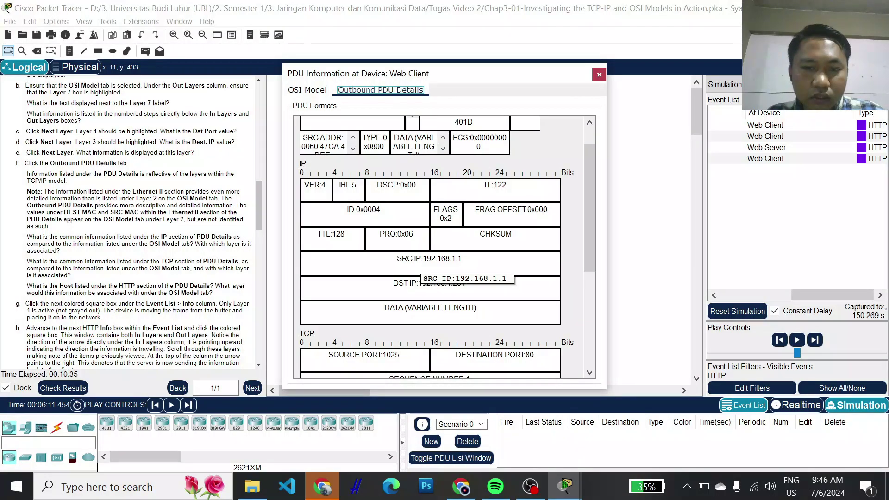
pyautogui.scroll(-1, 430, 264)
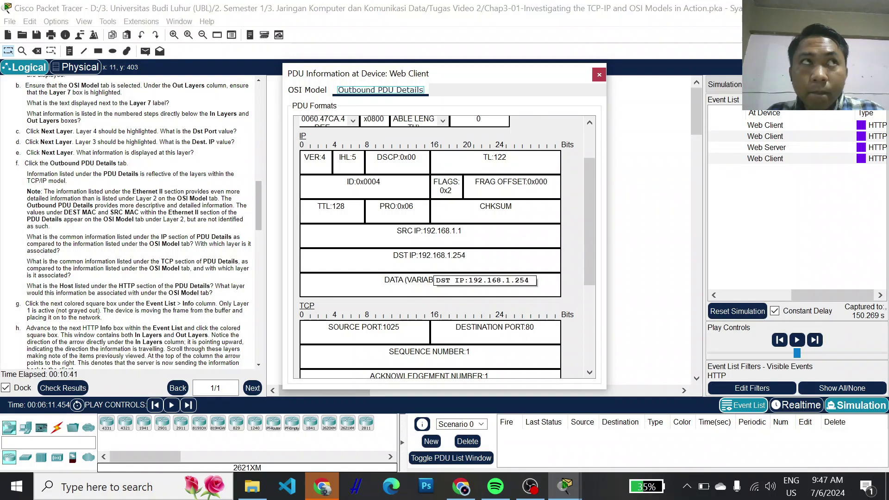
pyautogui.scroll(-1, 403, 283)
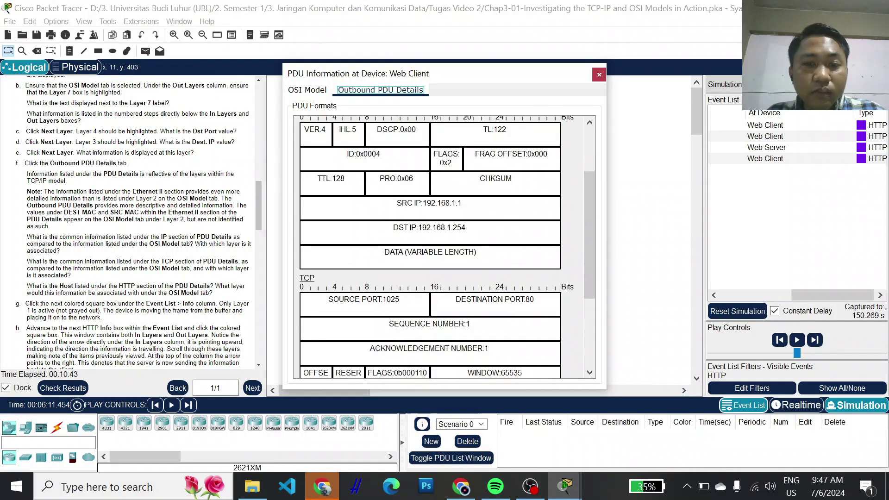
pyautogui.scroll(-3, 385, 271)
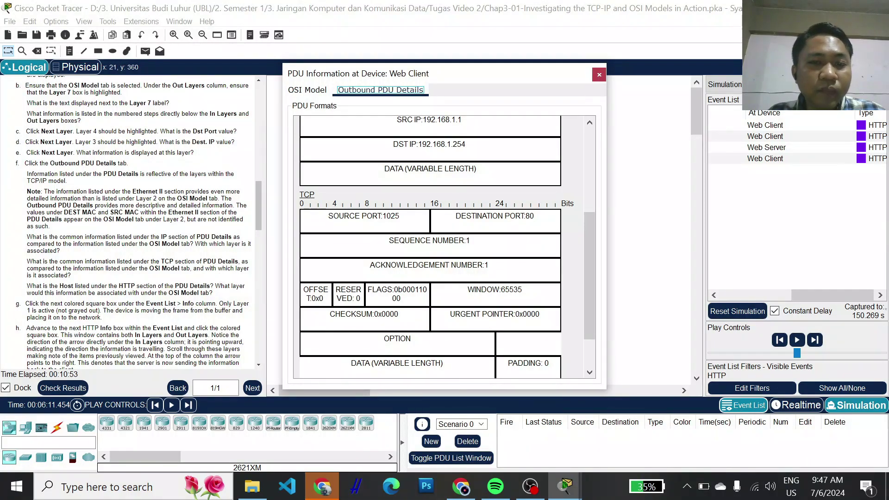
pyautogui.scroll(-1, 357, 227)
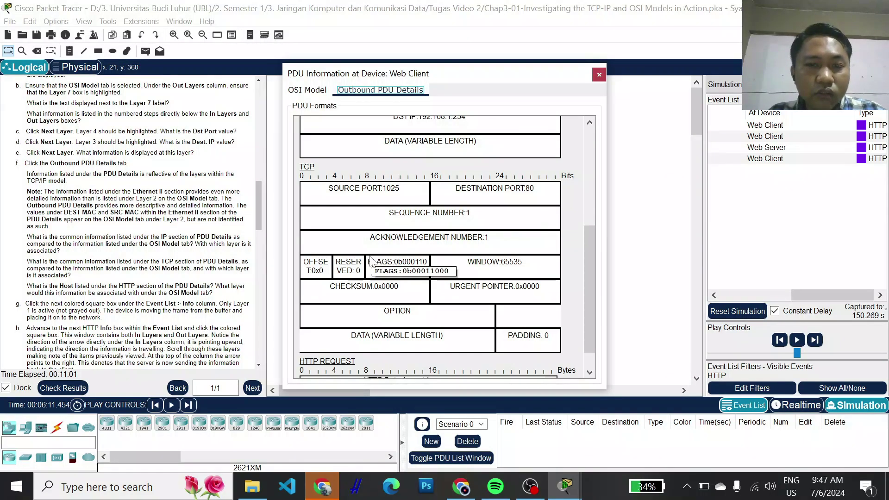
pyautogui.scroll(-1, 324, 257)
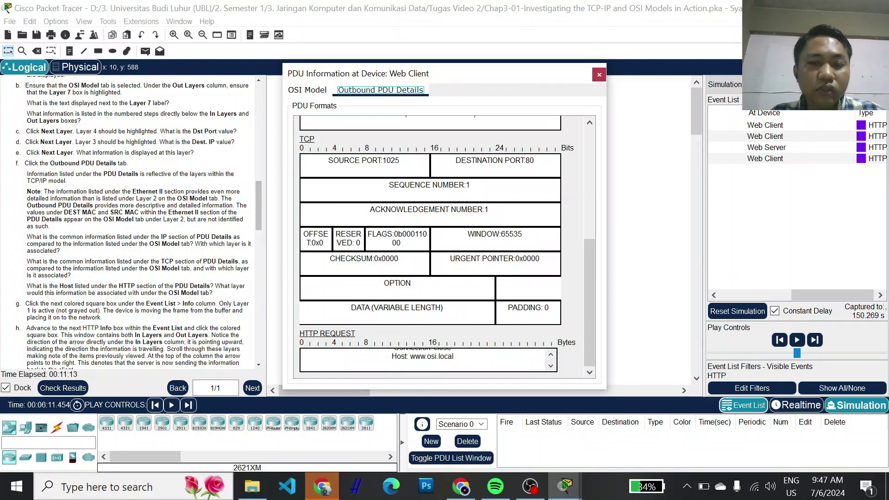
pyautogui.moveTo(410, 356); pyautogui.dragTo(454, 356)
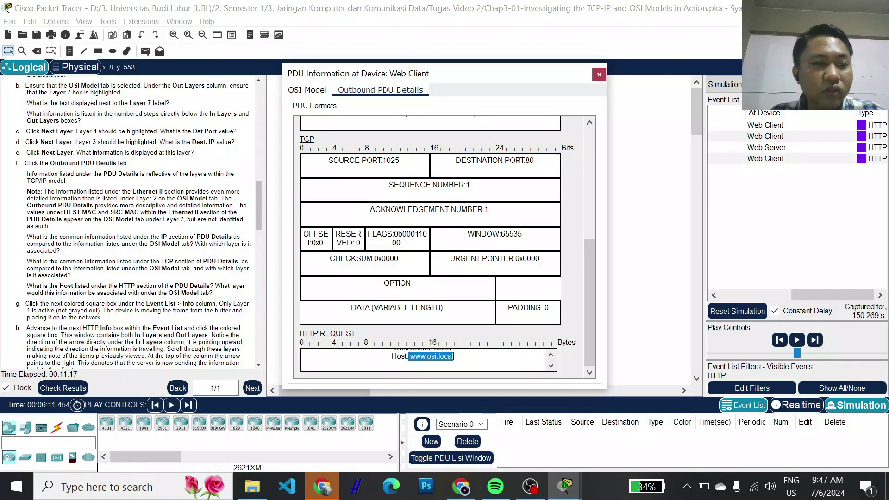
pyautogui.scroll(-1, 134, 222)
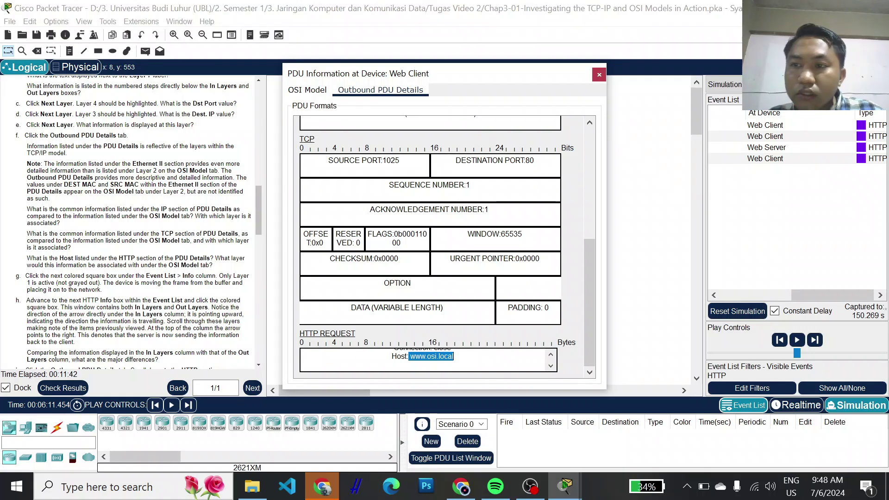
pyautogui.click(839, 138)
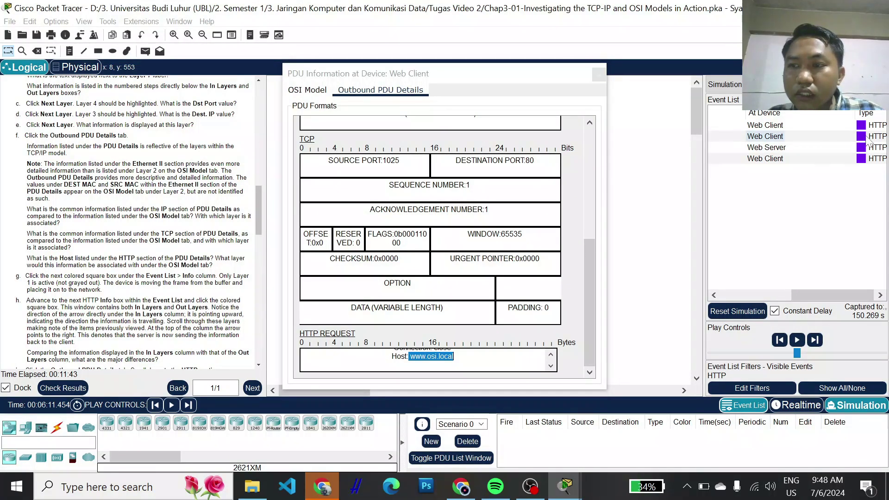
# - Inspect the 0.007 Web Client event's PDU, where only Layer 1 FastEthernet0 sends the frame, then close it
pyautogui.click(862, 138)
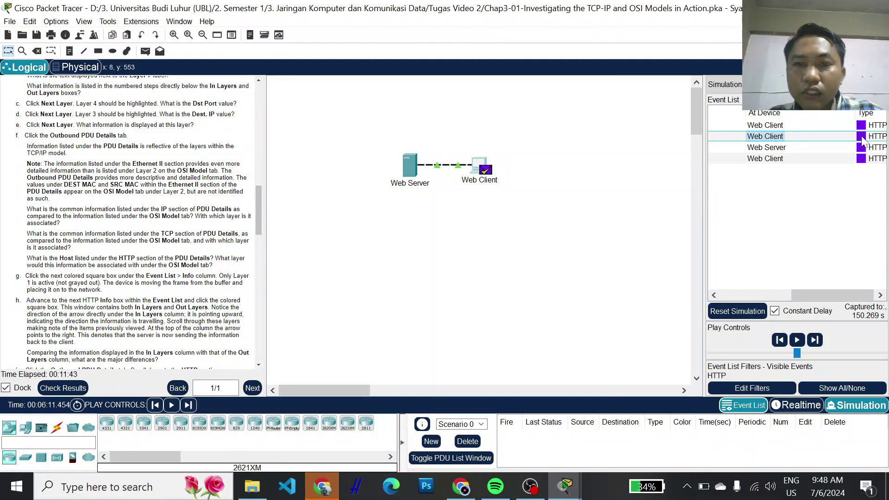
pyautogui.click(861, 137)
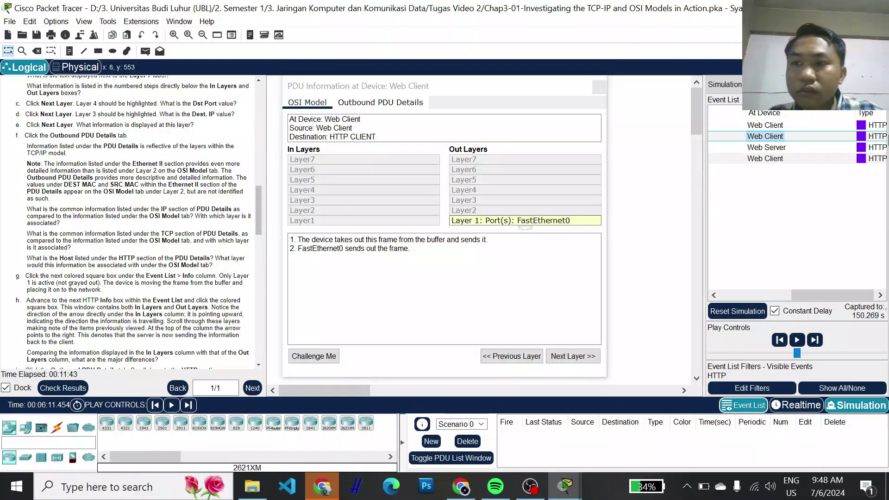
pyautogui.click(823, 136)
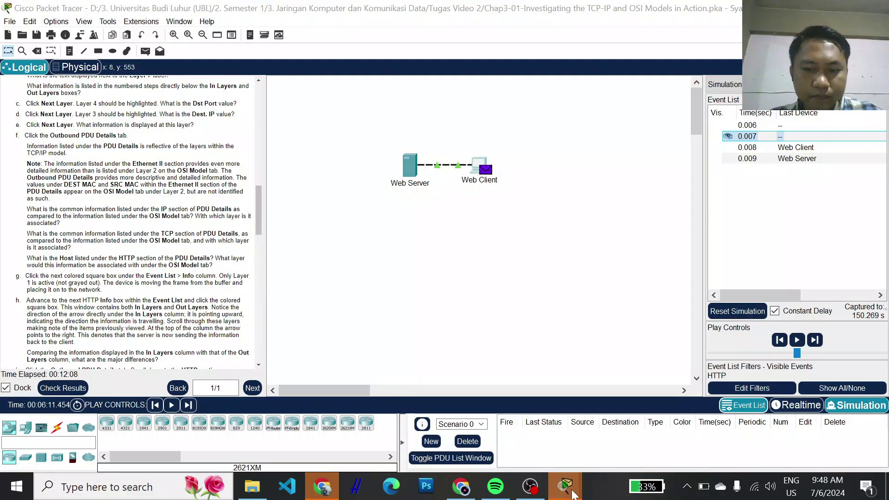
pyautogui.moveTo(573, 494)
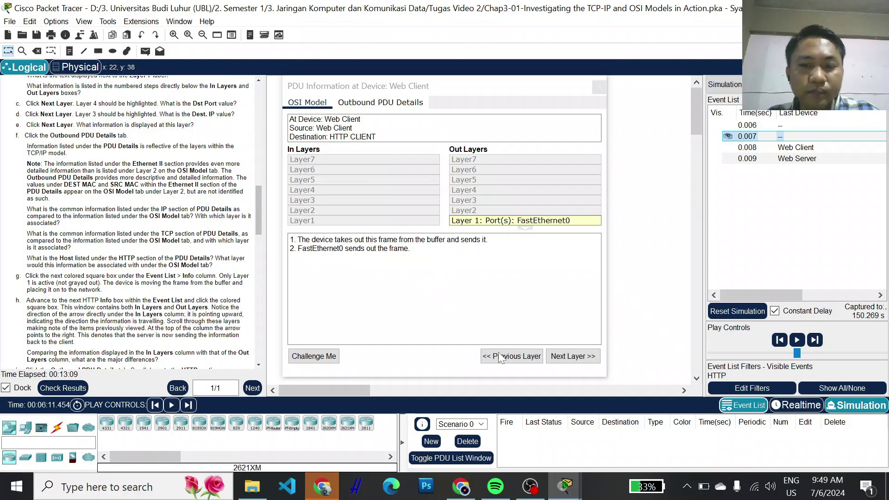
pyautogui.scroll(-3, 84, 296)
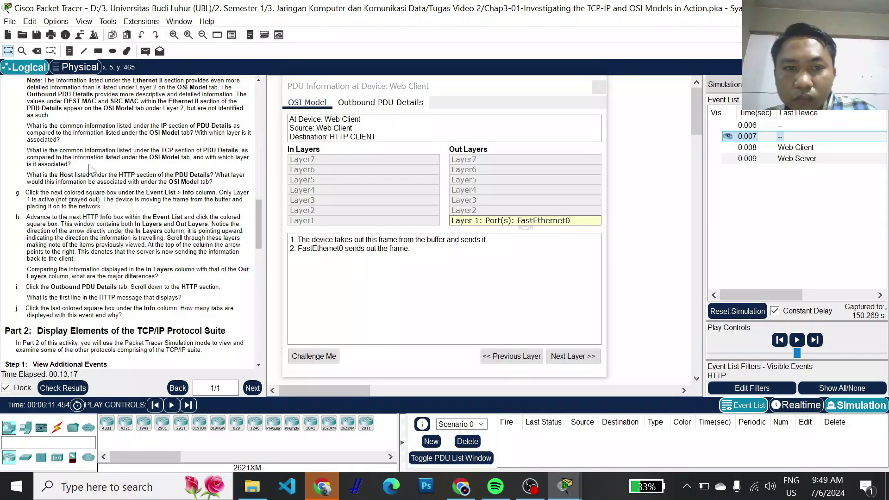
pyautogui.click(333, 136)
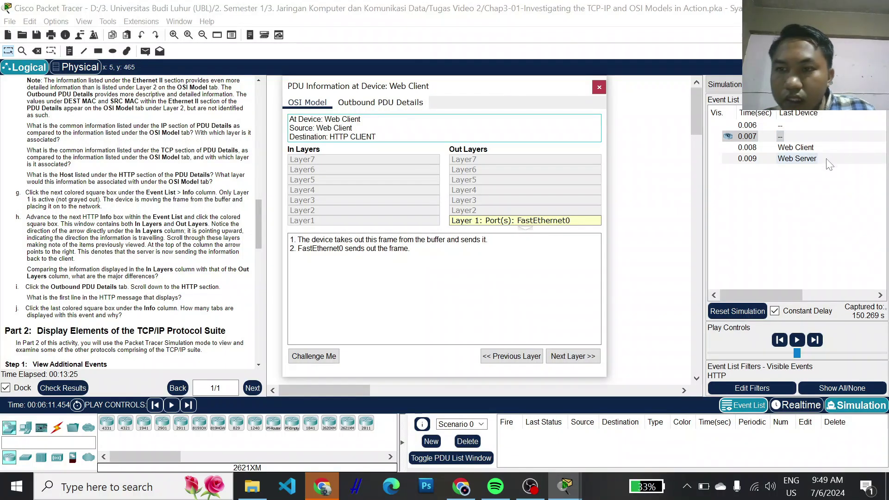
pyautogui.click(754, 158)
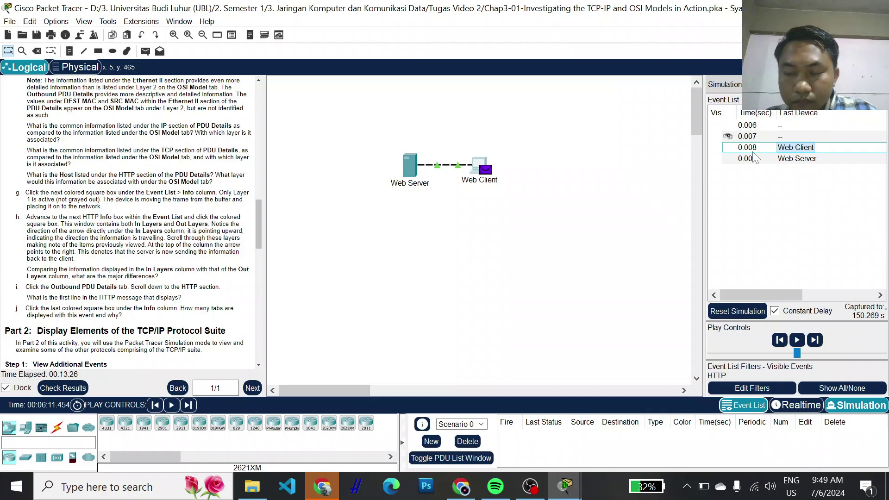
# - Open the 0.008 event's PDU at the Web Server, showing the TCP 80→1025 reply layers
pyautogui.click(838, 150)
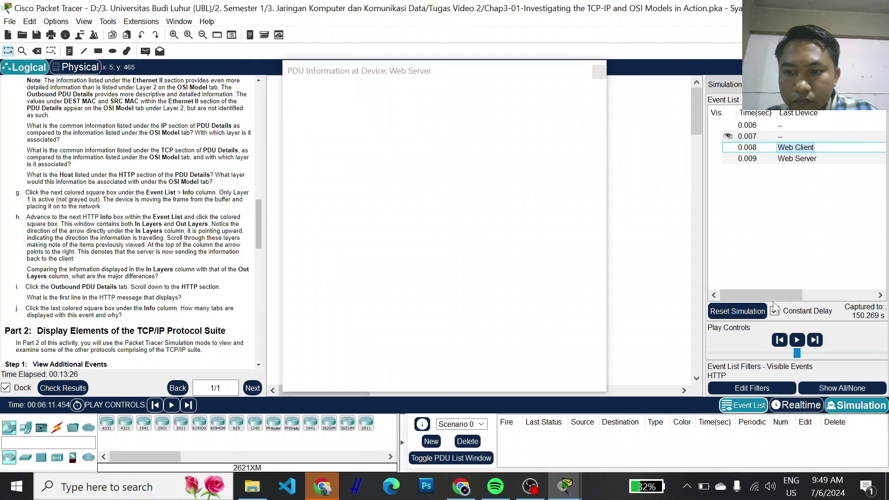
pyautogui.press('Escape')
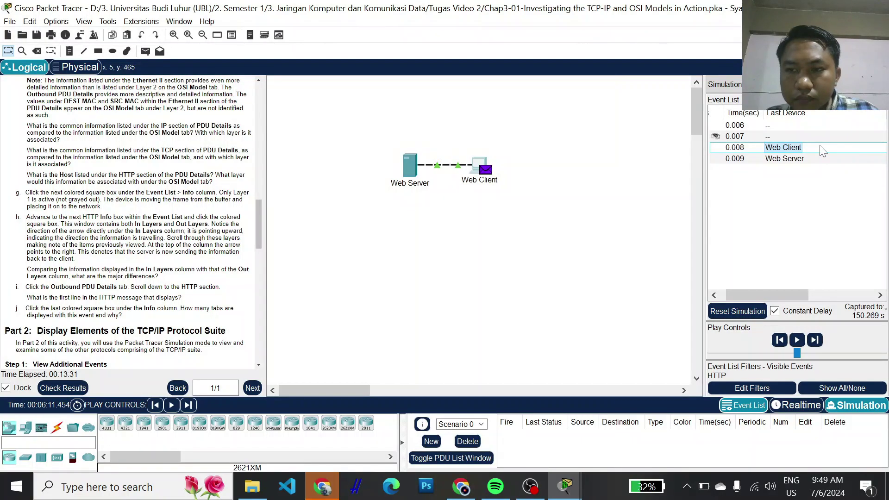
pyautogui.click(564, 486)
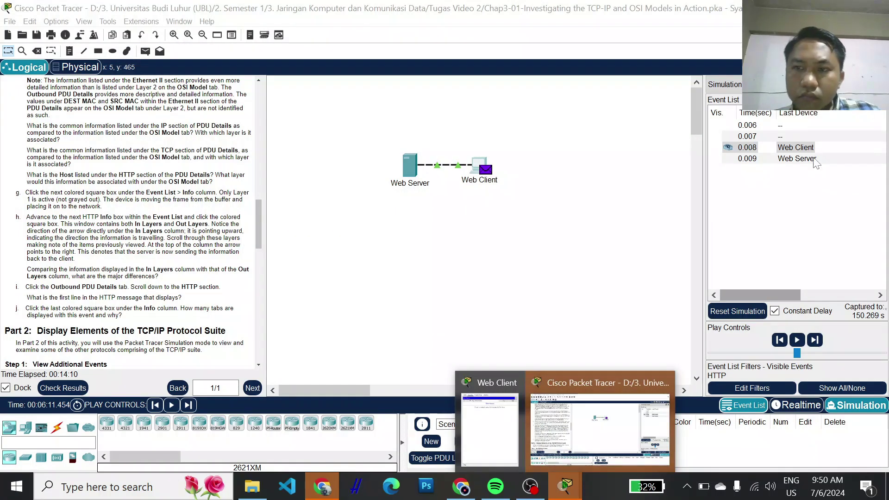
pyautogui.click(744, 163)
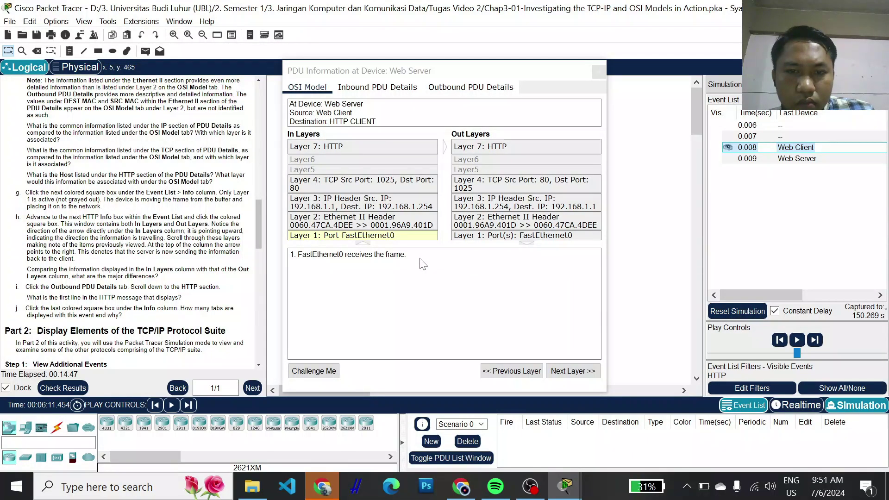
pyautogui.click(481, 237)
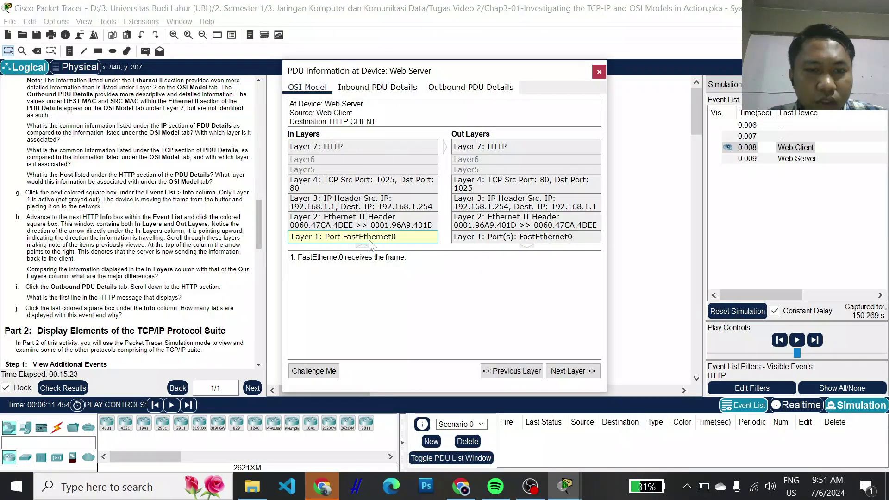
# - Read the Web Server's outgoing Layer 1–7 descriptions, then view Inbound PDU Details from 192.168.1.1
pyautogui.click(466, 238)
pyautogui.click(484, 225)
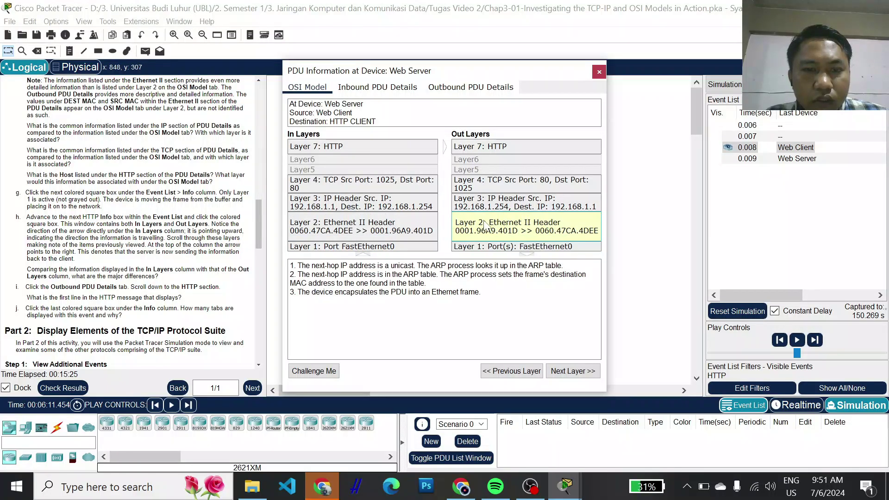
pyautogui.click(493, 205)
pyautogui.click(499, 182)
pyautogui.click(505, 153)
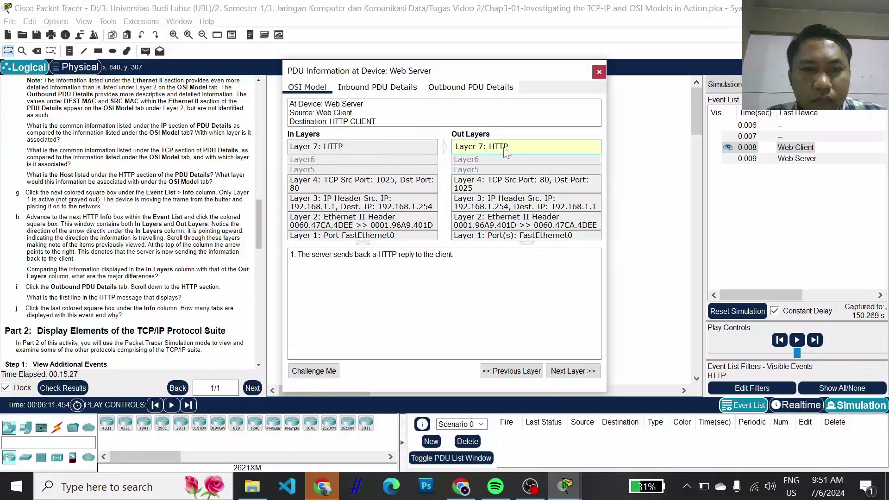
pyautogui.click(503, 190)
pyautogui.click(495, 213)
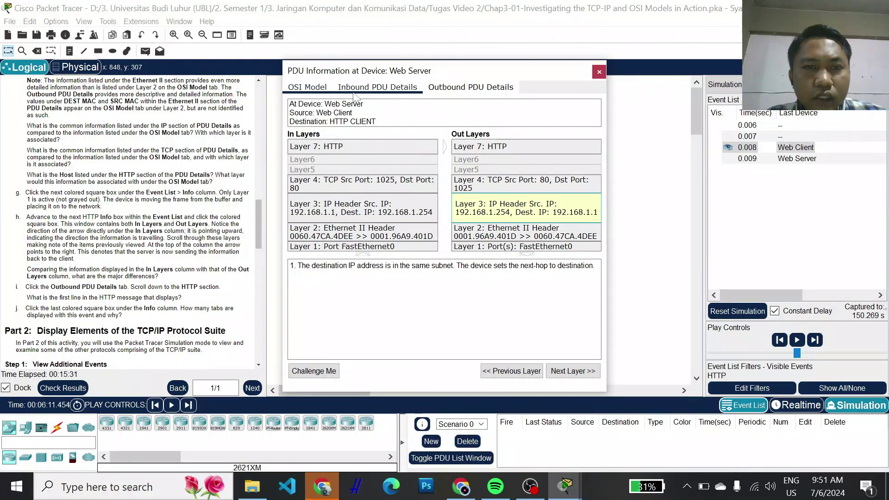
pyautogui.click(373, 88)
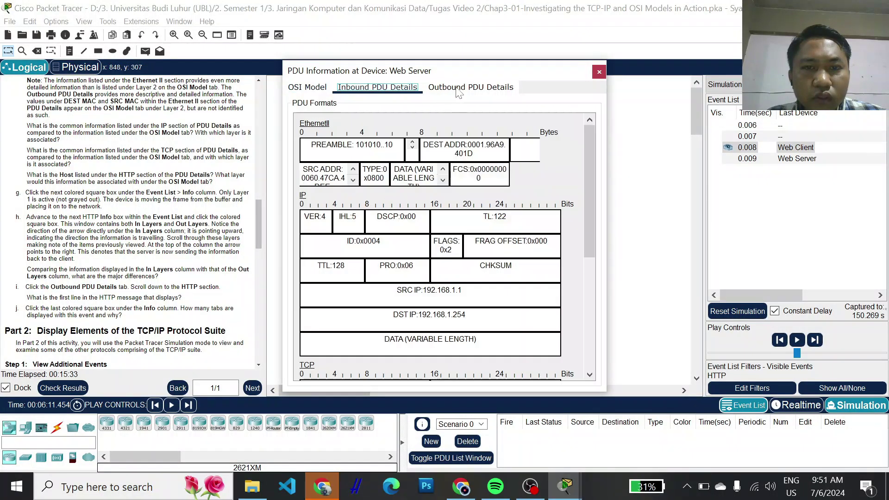
# - Compare inbound and outbound PDU details; outbound IP is 192.168.1.254→192.168.1.1, length 292, TTL 128
pyautogui.click(459, 90)
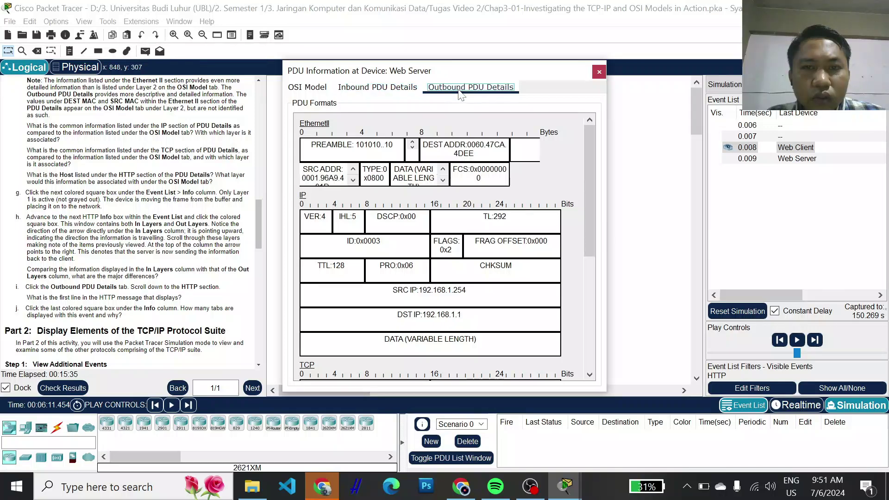
pyautogui.click(307, 87)
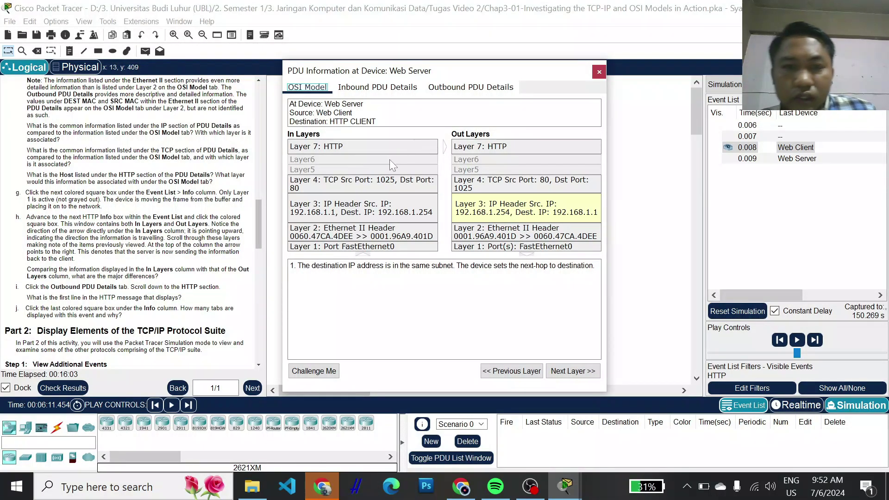
pyautogui.click(444, 149)
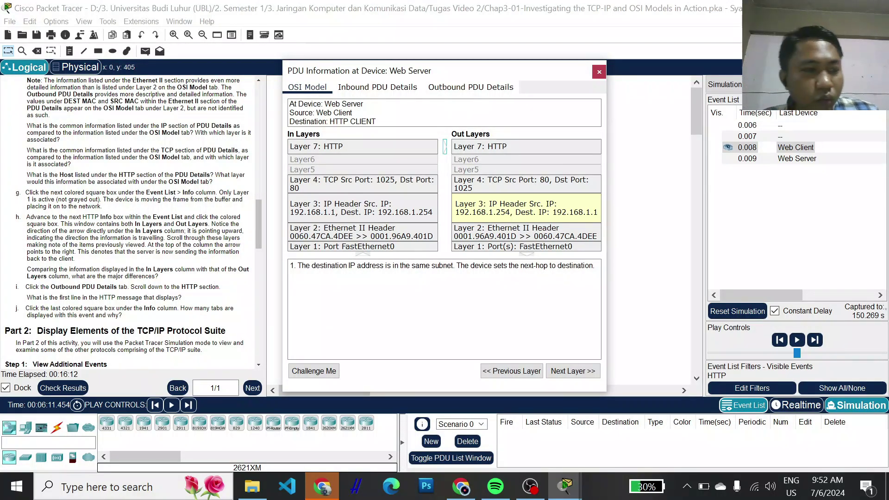
pyautogui.click(380, 91)
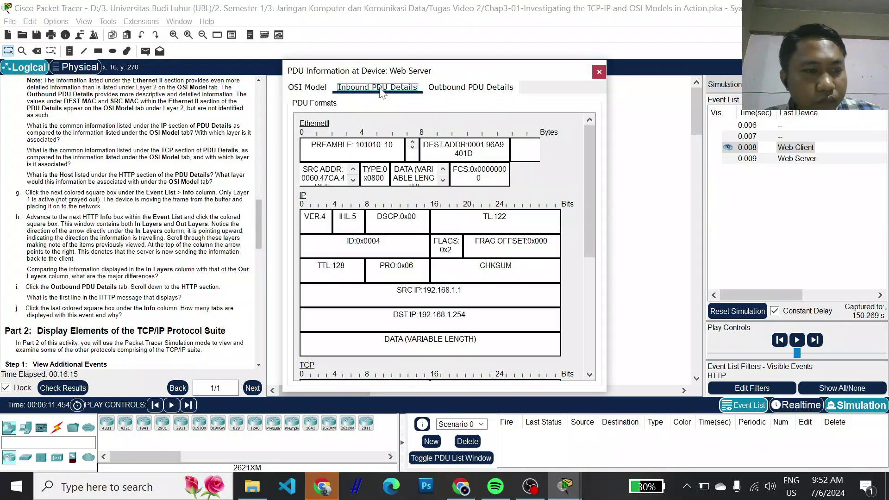
pyautogui.click(471, 92)
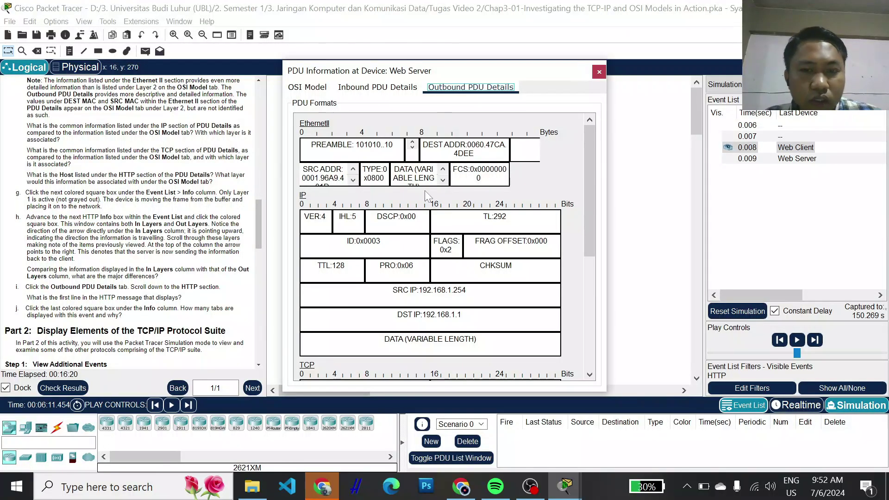
# - Highlight the outbound HTTP response line 'Connection: close', then select the 0.009 Web Server event
pyautogui.scroll(-5, 422, 206)
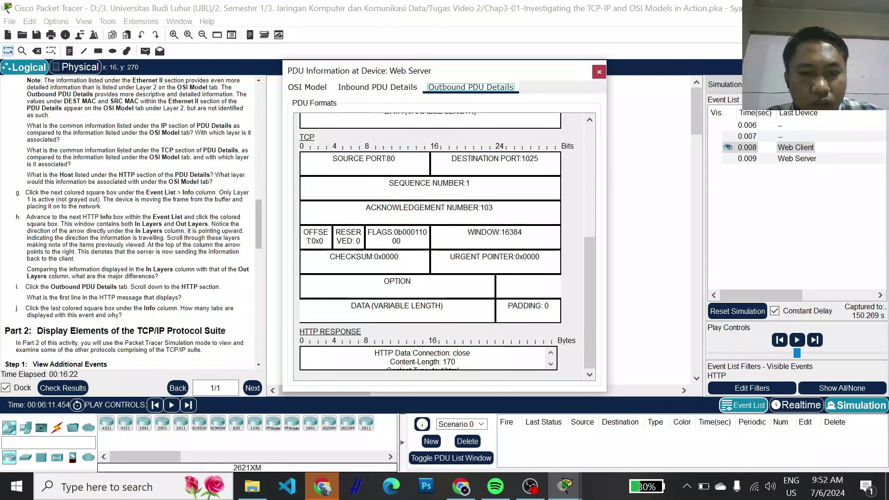
pyautogui.scroll(-2, 422, 358)
pyautogui.scroll(2, 422, 357)
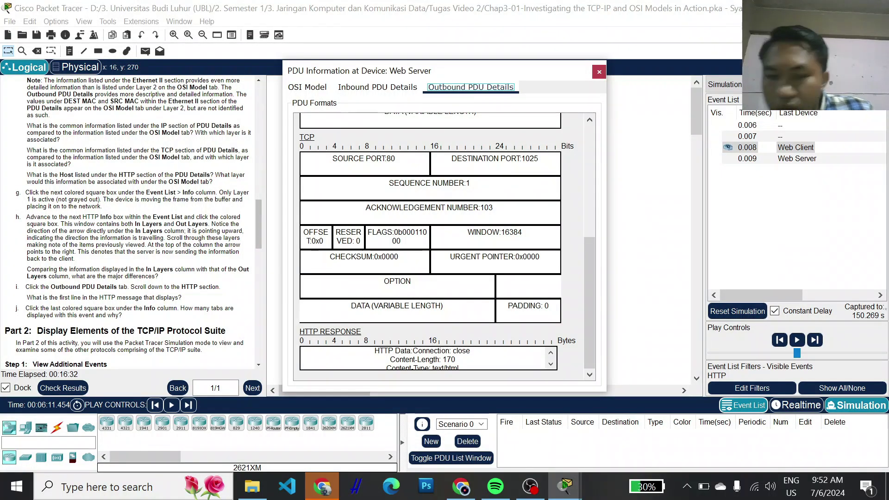
pyautogui.scroll(1, 423, 358)
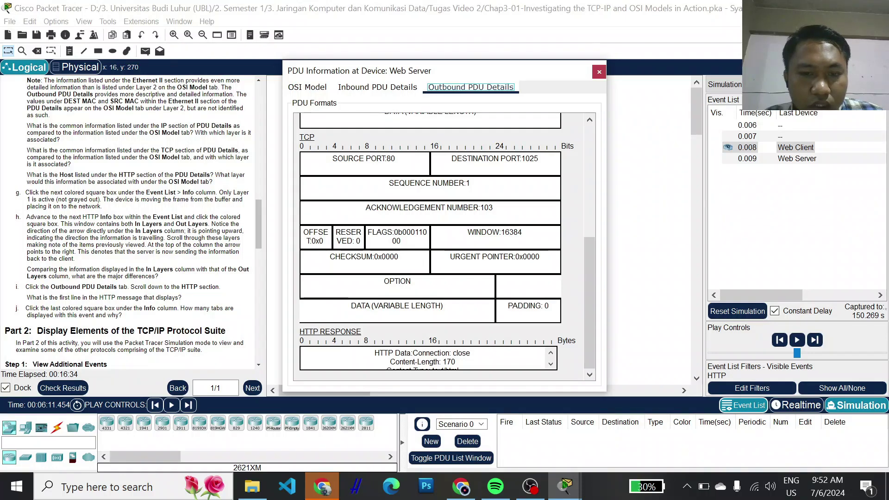
pyautogui.moveTo(374, 352); pyautogui.dragTo(470, 353)
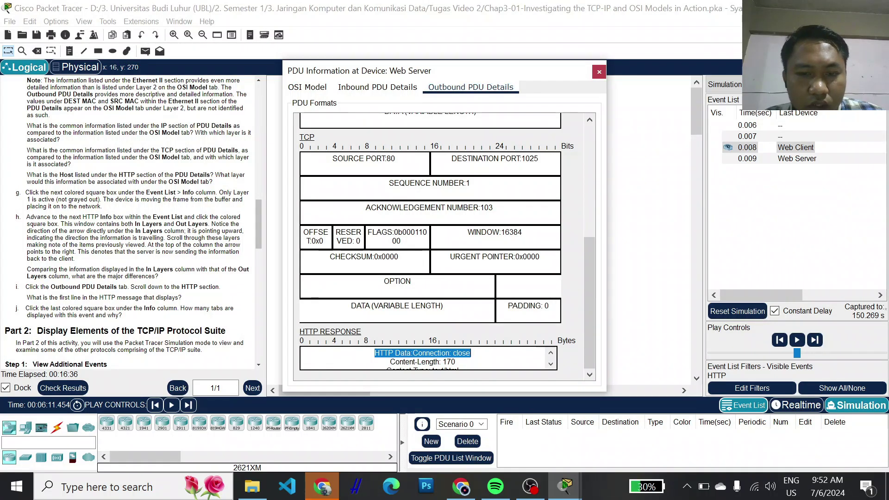
pyautogui.scroll(-2, 423, 358)
pyautogui.scroll(3, 423, 358)
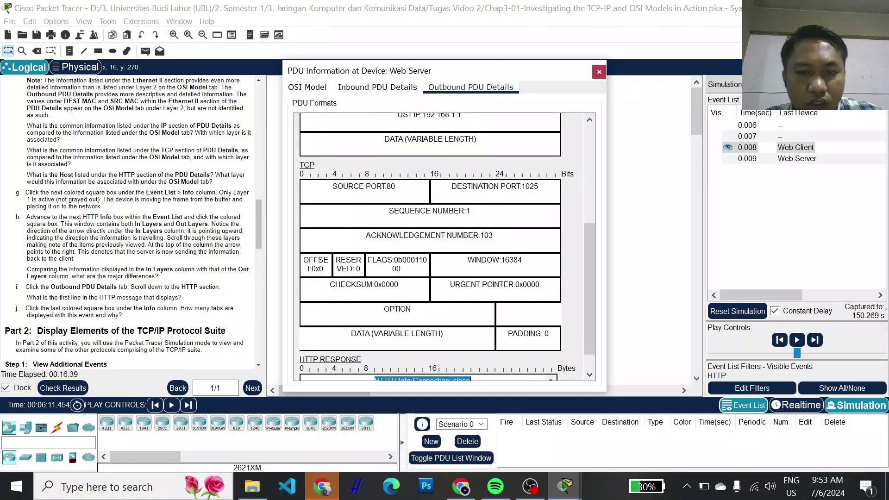
pyautogui.scroll(-1, 448, 246)
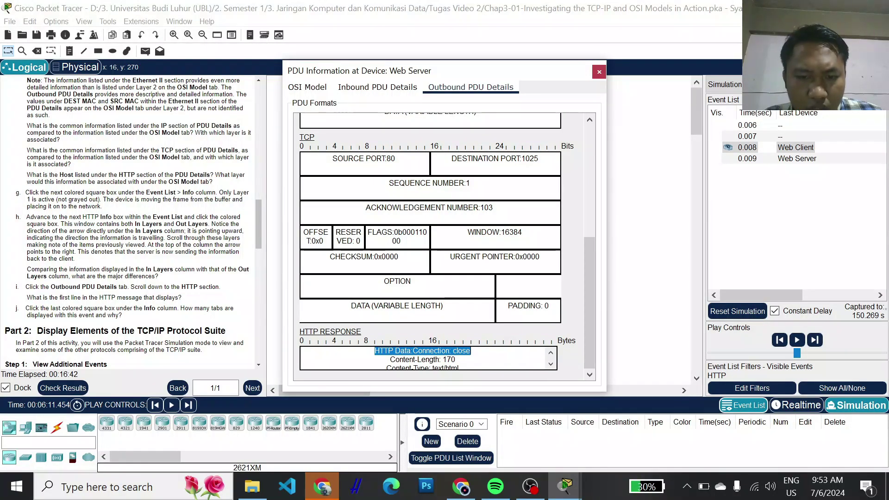
pyautogui.scroll(-1, 429, 358)
pyautogui.scroll(1, 428, 358)
pyautogui.scroll(-1, 428, 358)
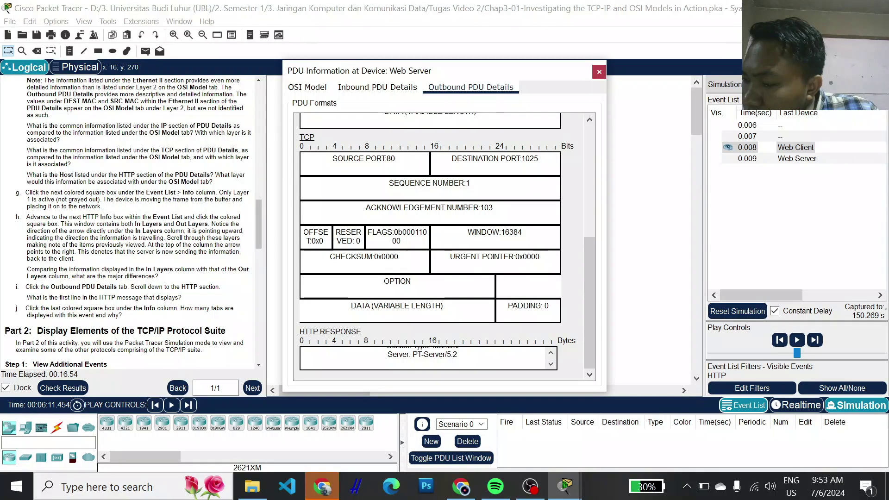
pyautogui.click(750, 160)
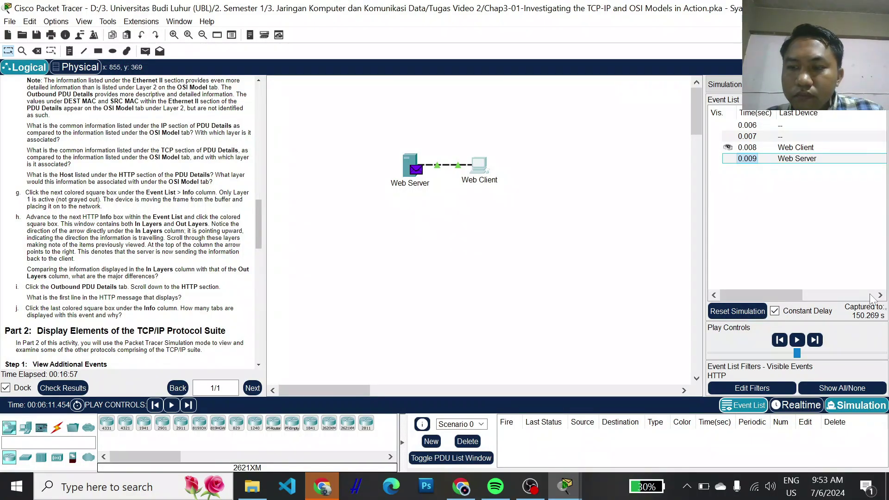
# - Open the 0.009 event's PDU at the Web Client, with FastEthernet0 receiving TCP 80→1025
pyautogui.click(759, 158)
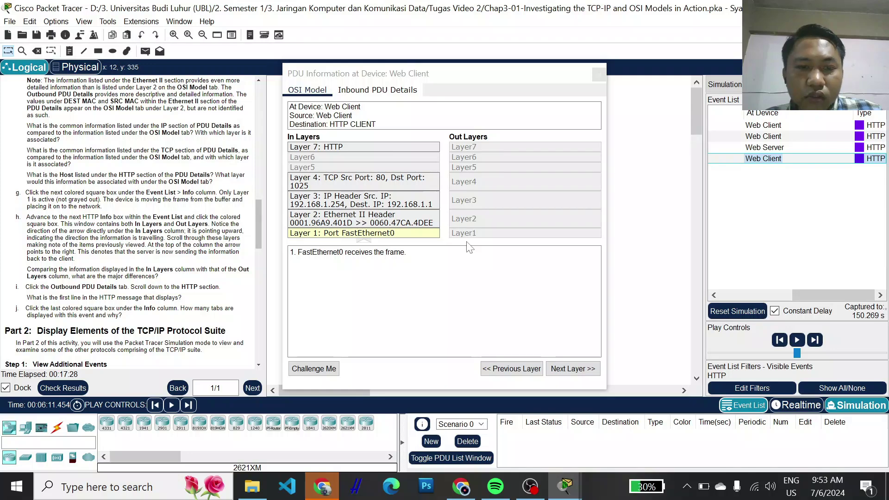
pyautogui.click(369, 92)
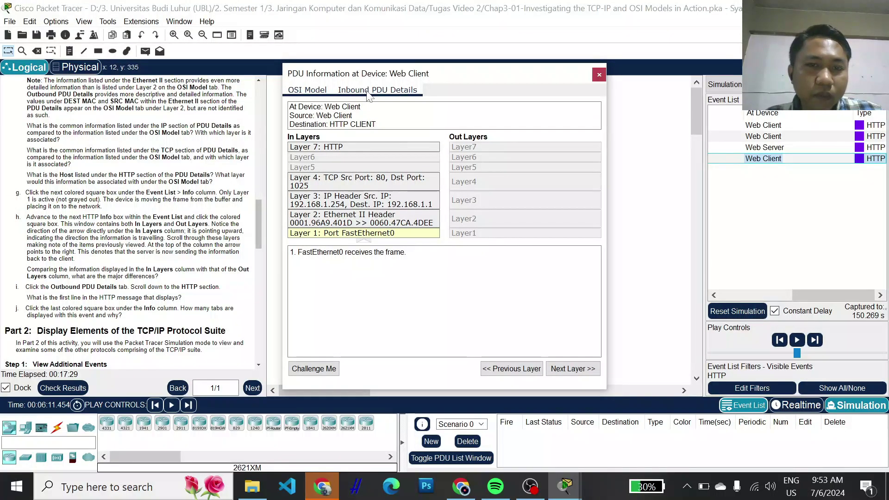
pyautogui.click(369, 92)
pyautogui.scroll(-5, 397, 204)
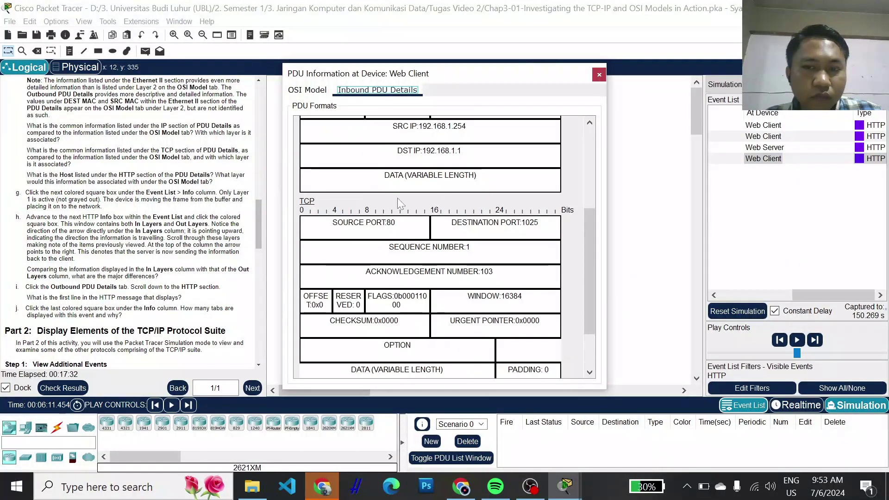
pyautogui.scroll(9, 397, 198)
pyautogui.click(323, 91)
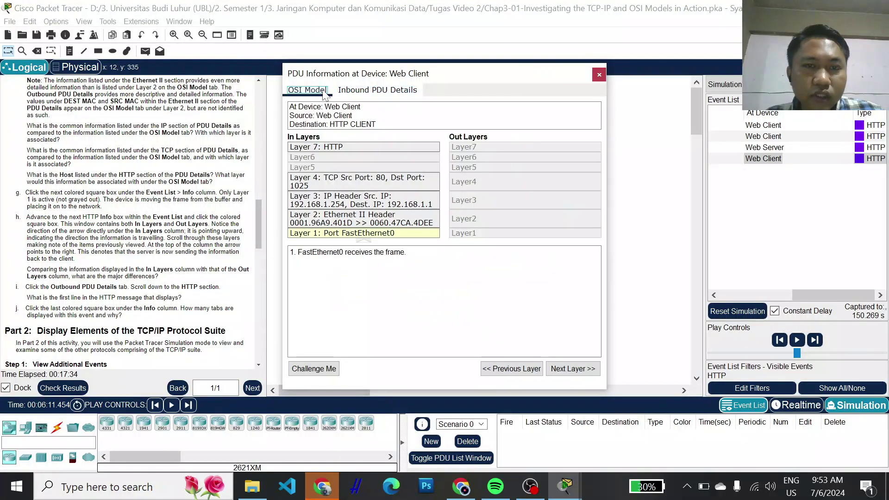
pyautogui.click(599, 75)
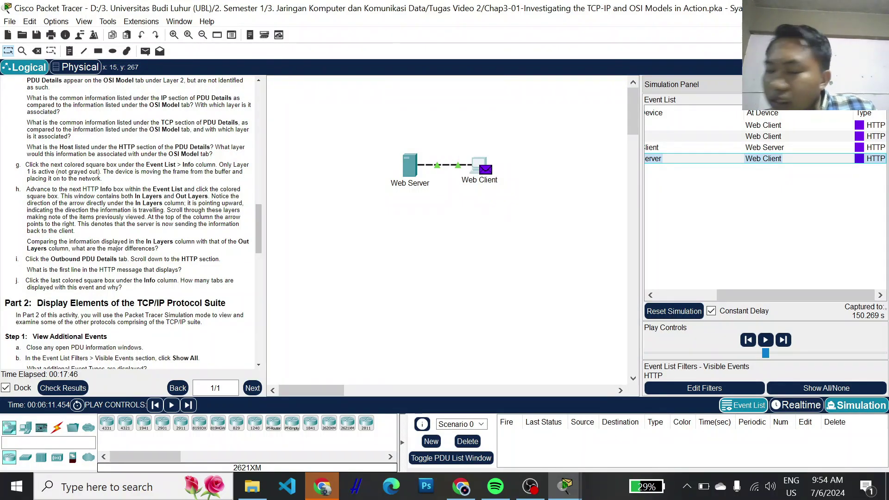
# - Scroll the instructions down to Part 2, Step 1: View Additional Events
pyautogui.scroll(-2, 130, 222)
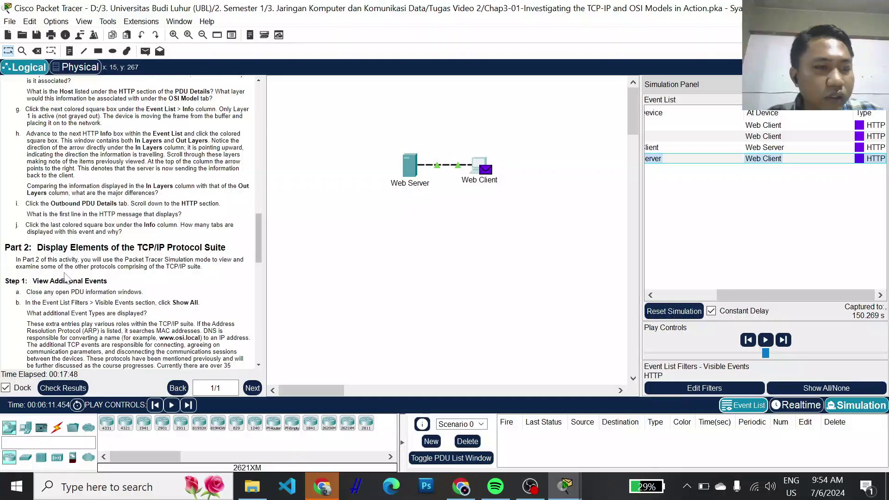
pyautogui.scroll(-1, 130, 222)
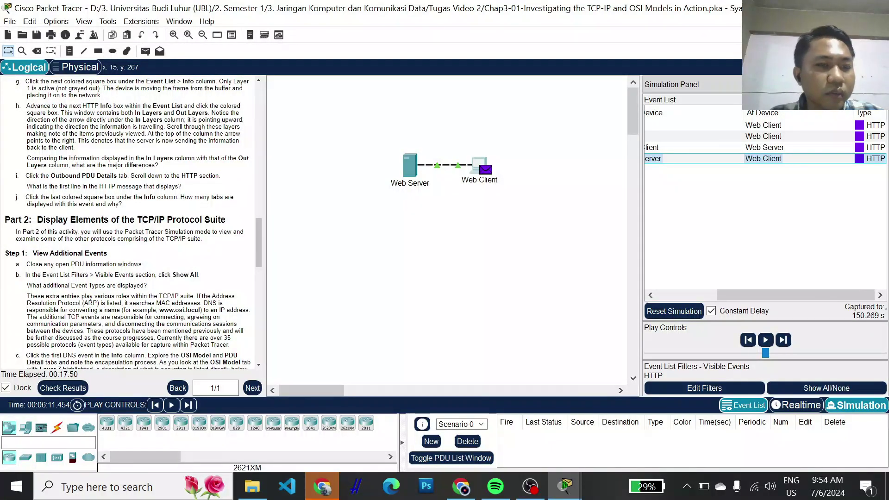
pyautogui.scroll(-1, 125, 247)
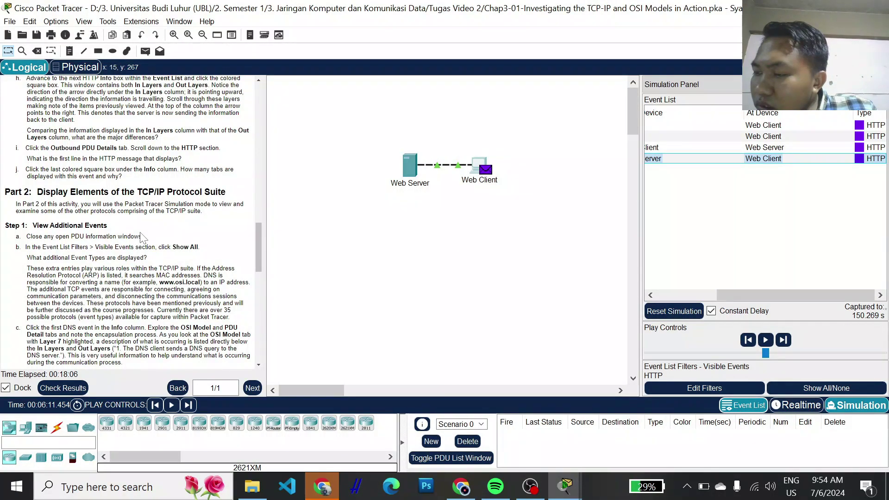
pyautogui.scroll(-1, 141, 237)
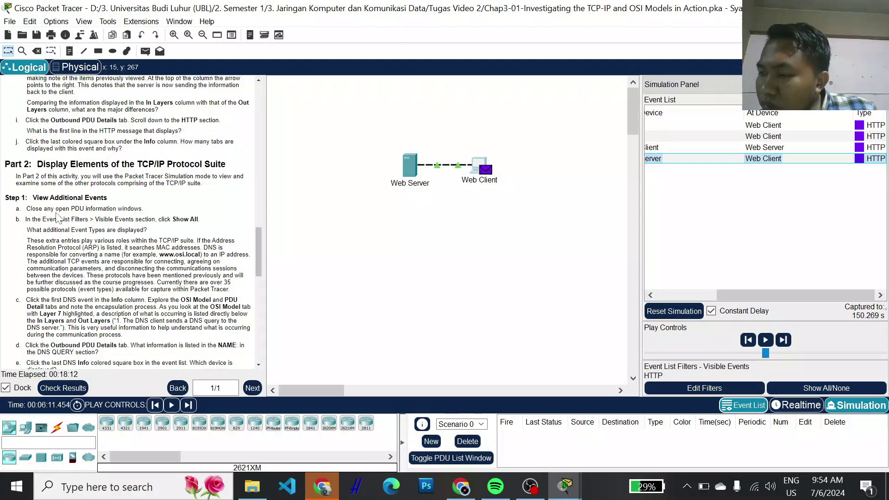
pyautogui.moveTo(564, 486)
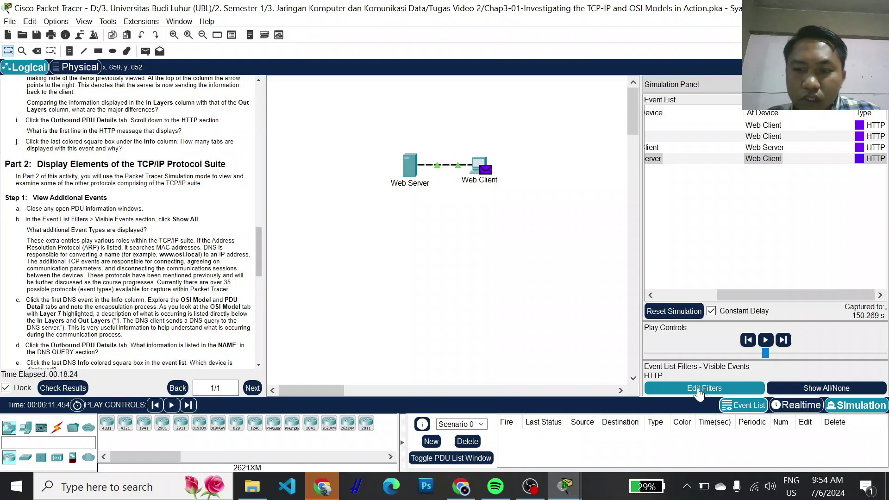
# - Toggle Show All/None in the Event List Filters until every protocol is visible
pyautogui.click(699, 389)
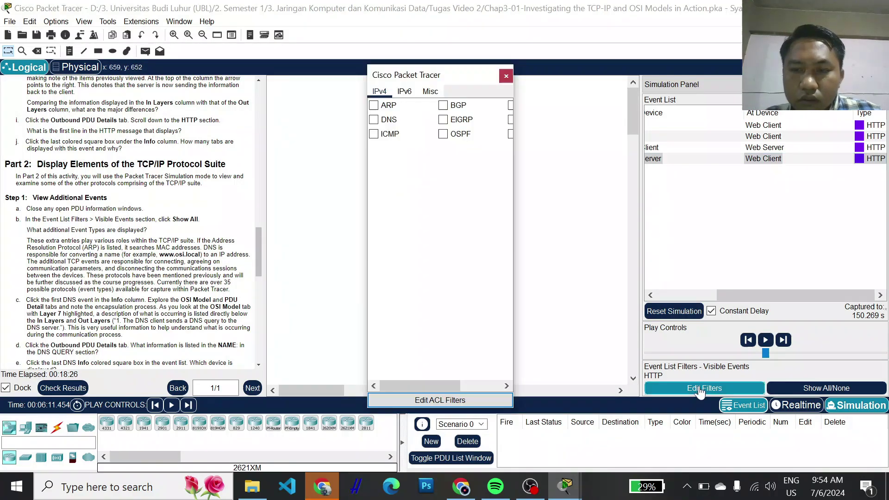
pyautogui.click(811, 388)
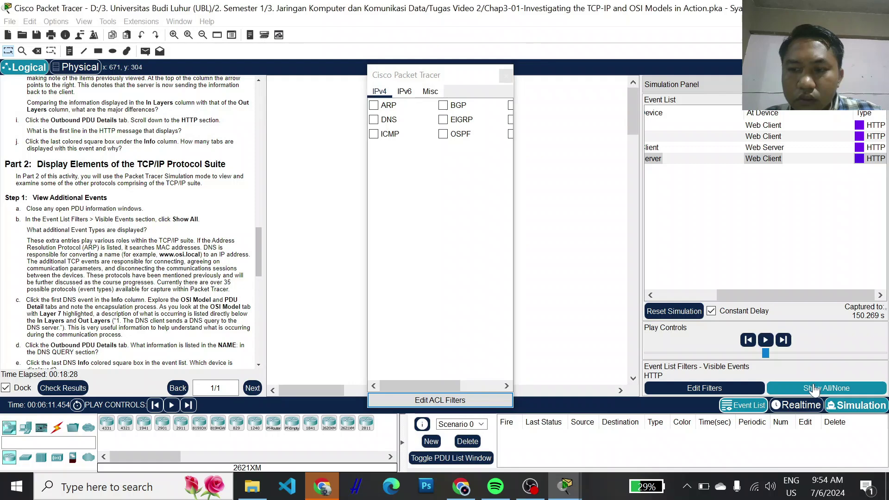
pyautogui.click(502, 76)
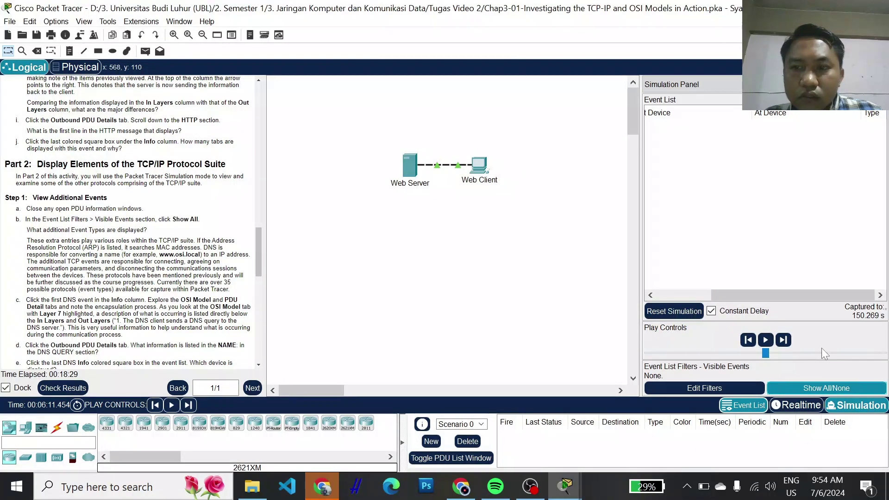
pyautogui.click(802, 389)
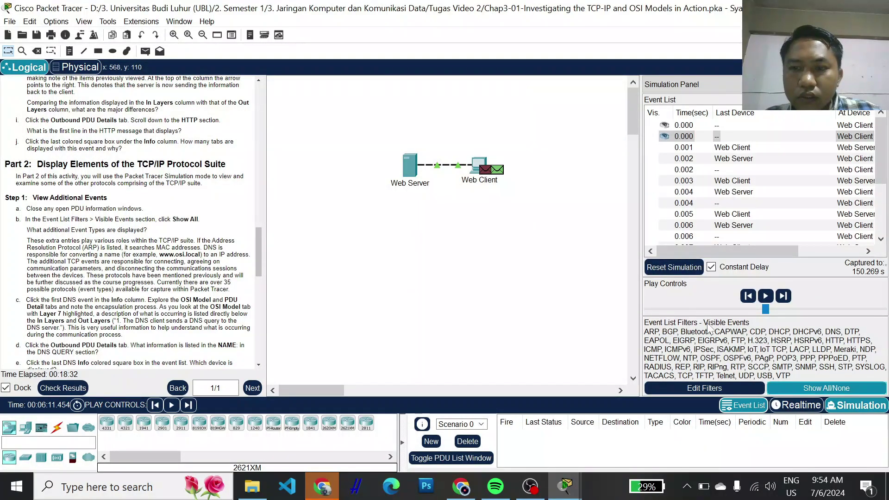
pyautogui.click(786, 391)
pyautogui.click(787, 391)
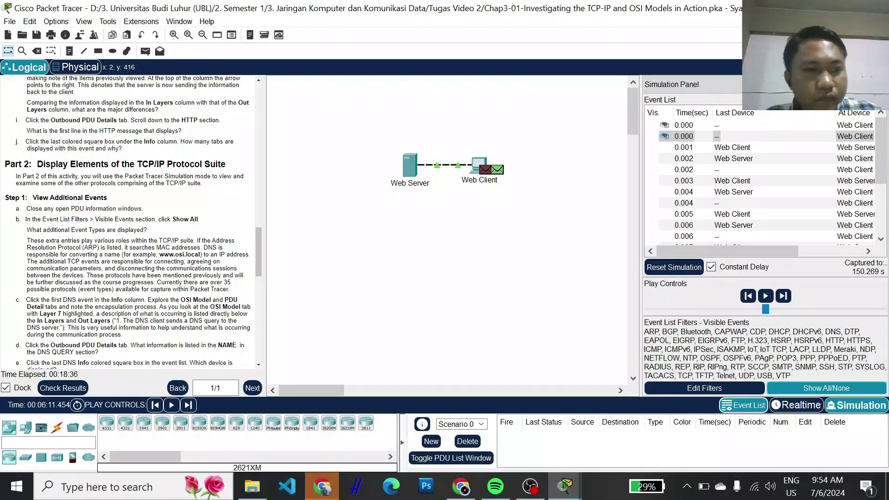
pyautogui.scroll(-1, 130, 223)
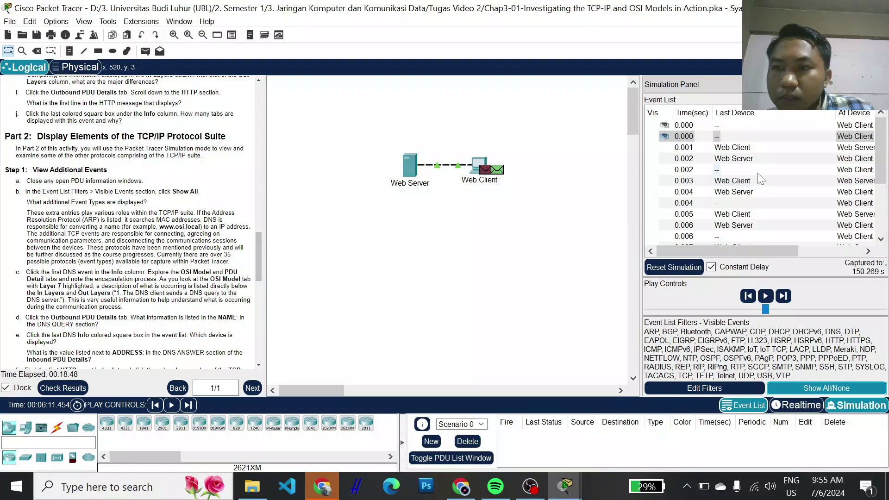
# - Widen the Event List to the Type column and select the first DNS event at the Web Client
pyautogui.scroll(-3, 752, 186)
pyautogui.moveTo(751, 250); pyautogui.dragTo(861, 254)
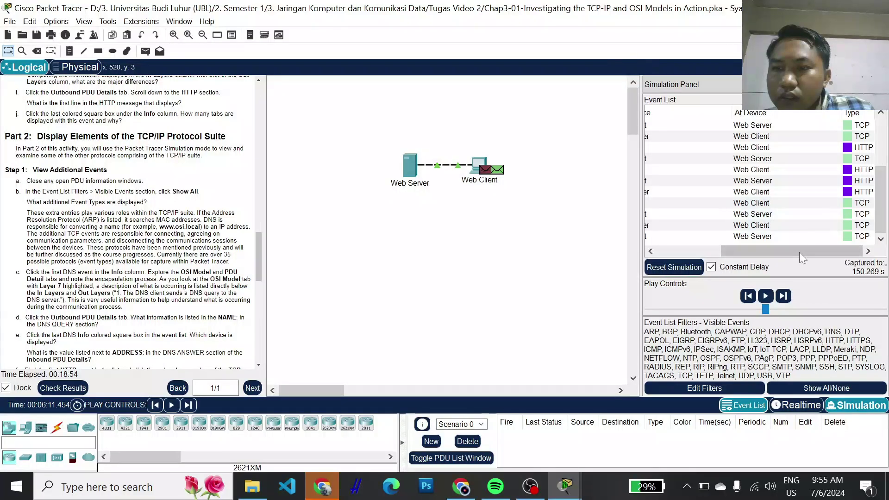
pyautogui.moveTo(799, 252); pyautogui.dragTo(679, 248)
pyautogui.scroll(4, 730, 185)
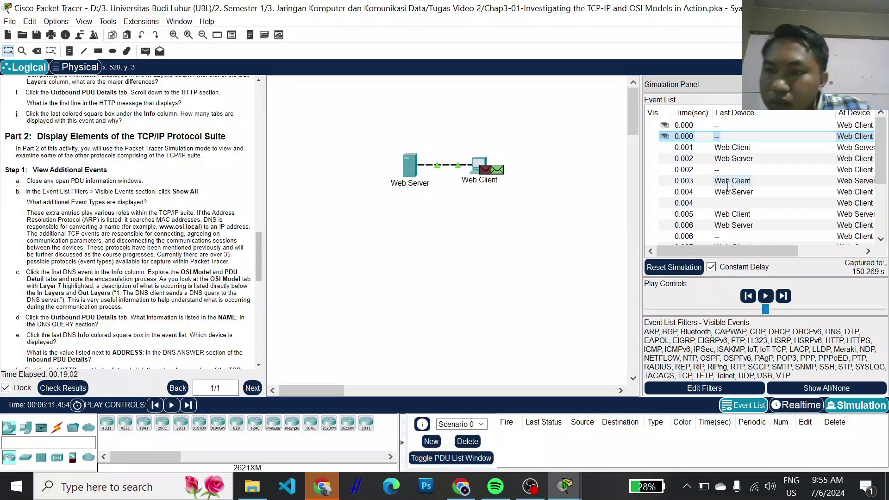
pyautogui.moveTo(662, 252); pyautogui.dragTo(719, 252)
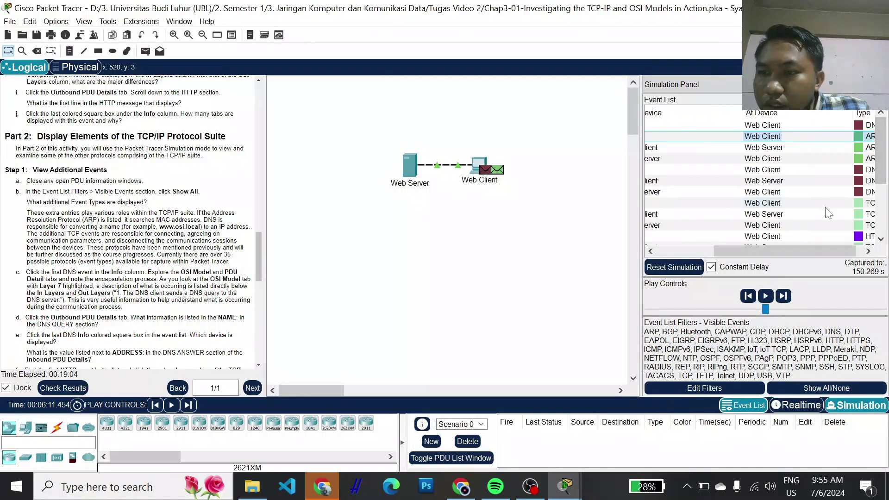
pyautogui.moveTo(810, 251); pyautogui.dragTo(817, 251)
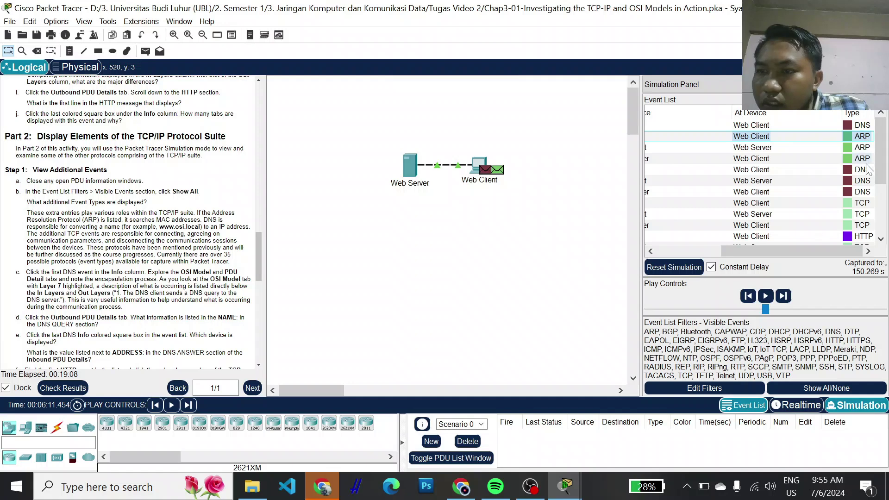
pyautogui.scroll(-1, 860, 218)
pyautogui.scroll(1, 860, 216)
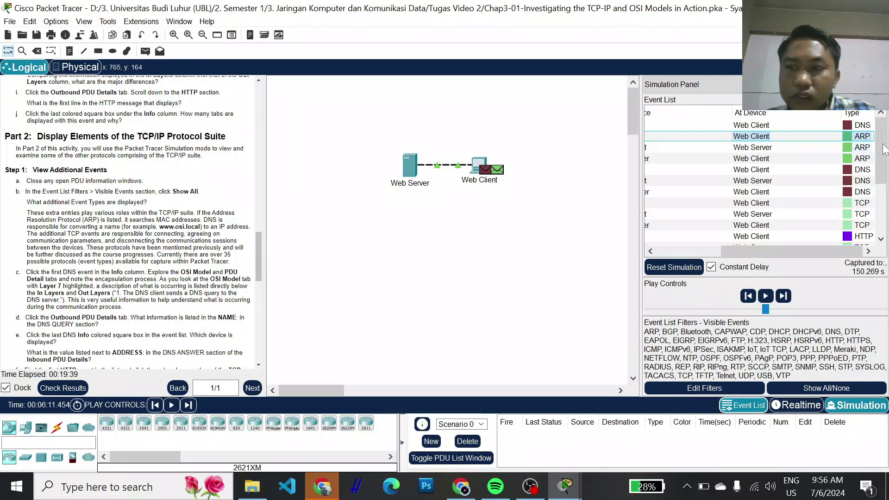
pyautogui.click(833, 124)
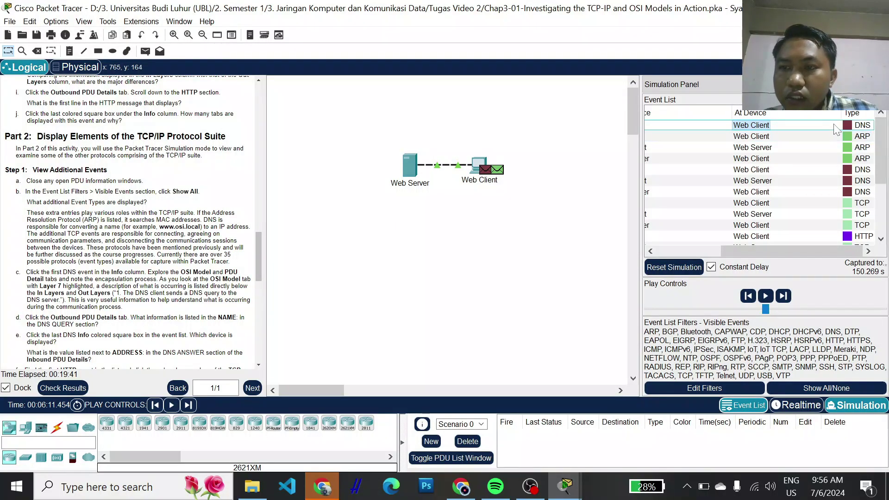
pyautogui.click(859, 130)
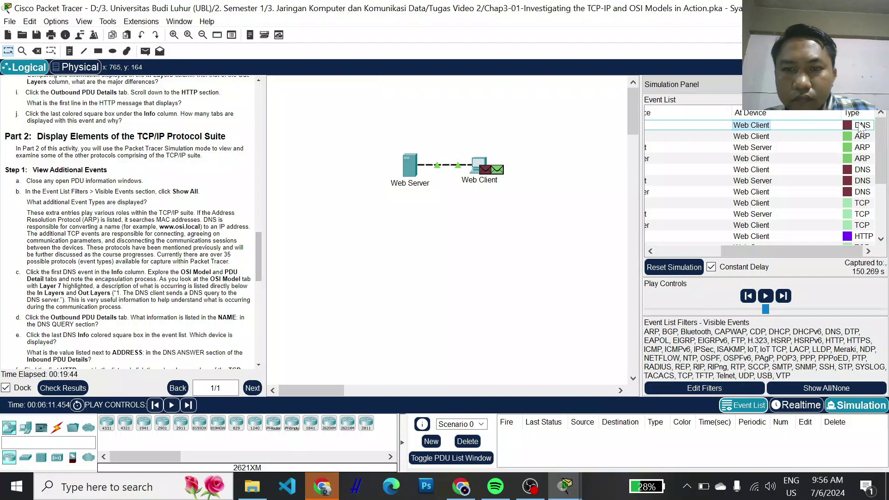
# - Open the first DNS event's PDU and view its outbound UDP 1025→53 query to 192.168.1.254
pyautogui.click(858, 123)
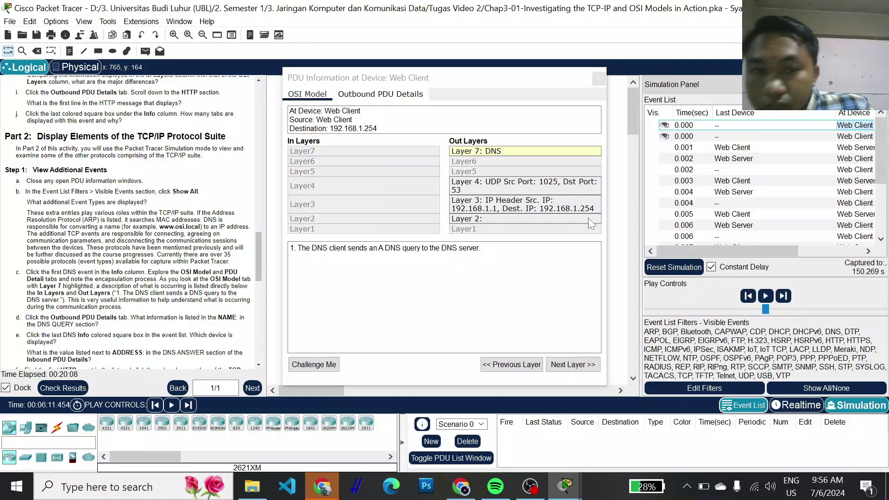
pyautogui.click(838, 126)
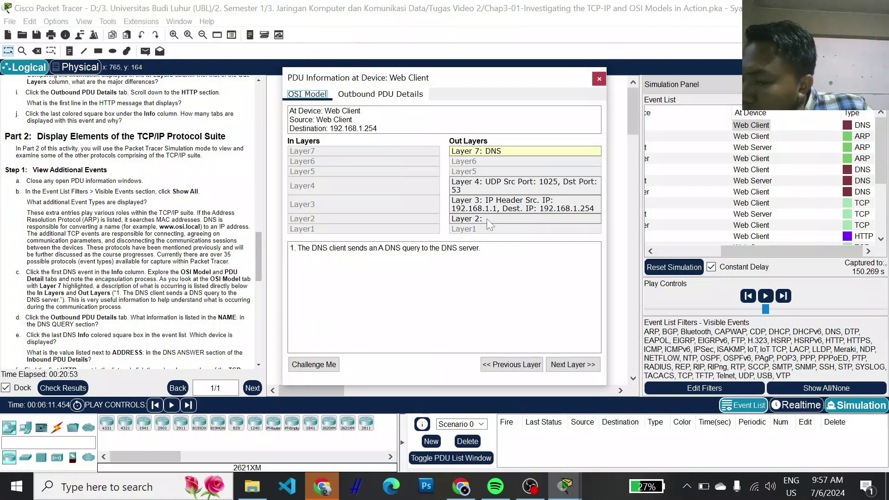
pyautogui.scroll(-2, 133, 222)
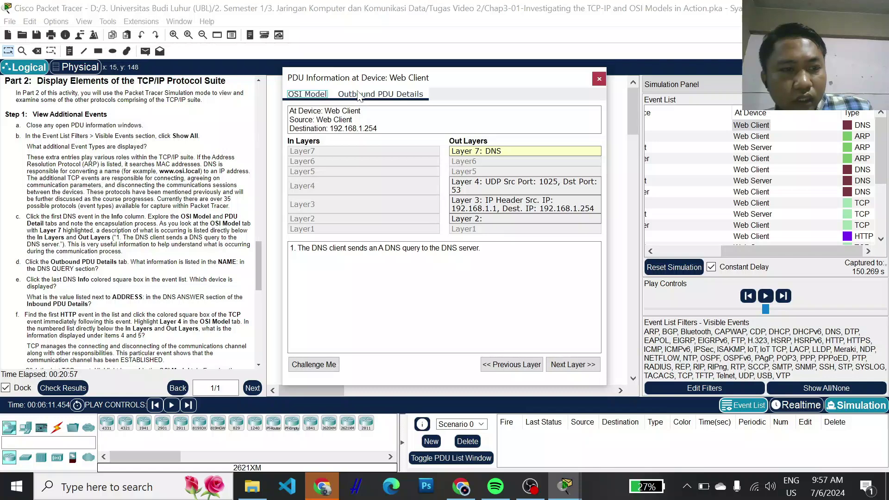
pyautogui.press('Right')
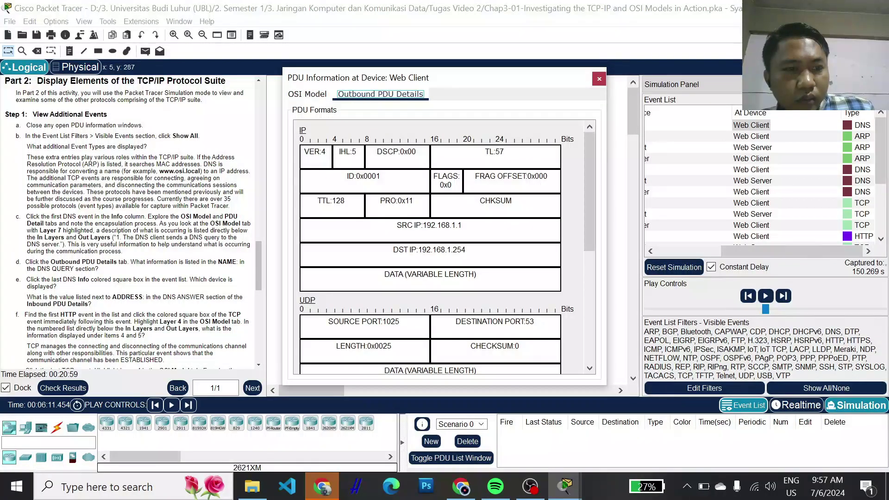
pyautogui.scroll(-1, 160, 273)
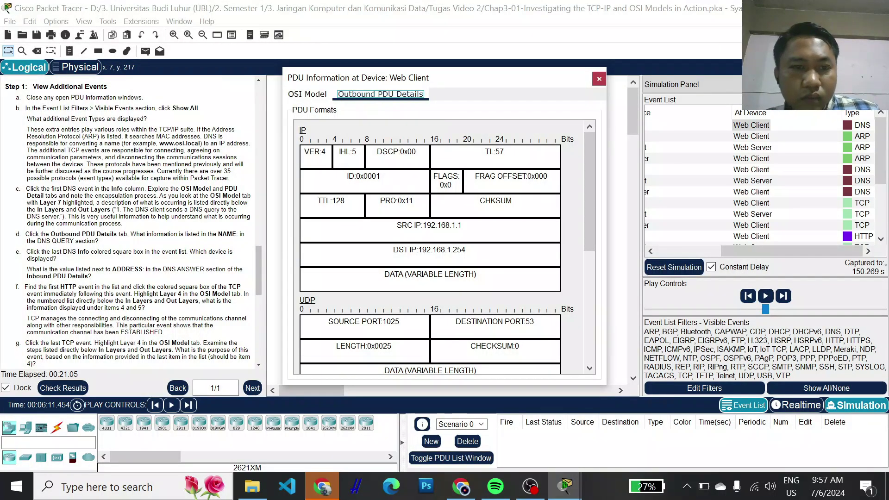
pyautogui.scroll(-3, 435, 248)
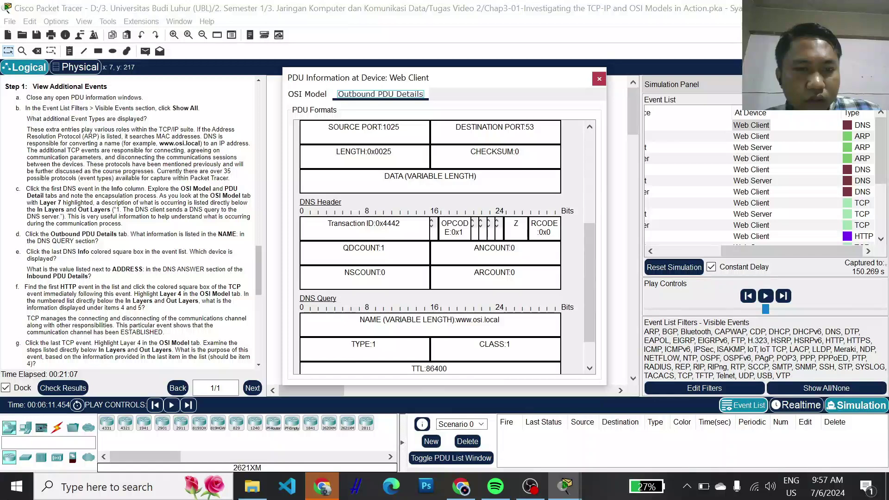
pyautogui.scroll(-1, 435, 247)
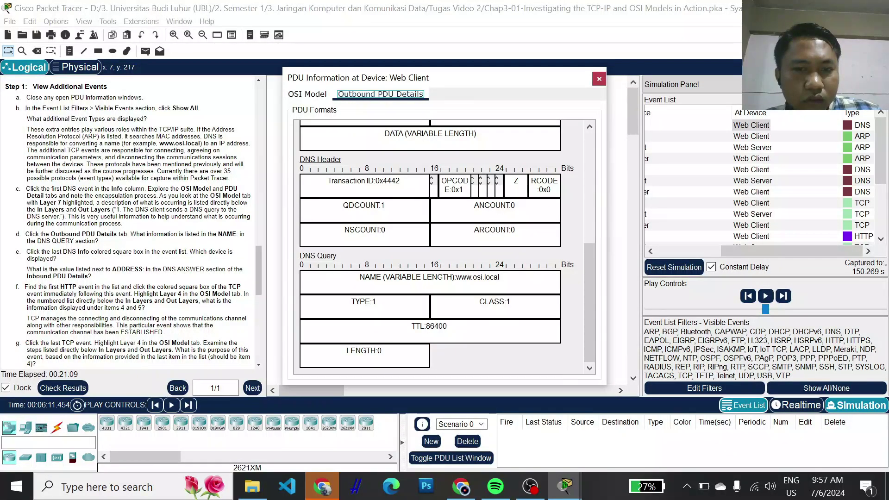
pyautogui.scroll(1, 435, 248)
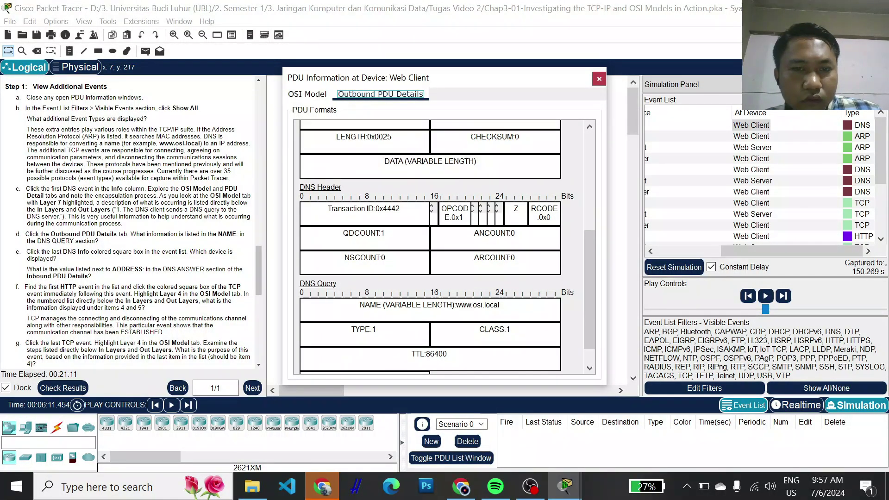
pyautogui.scroll(4, 423, 211)
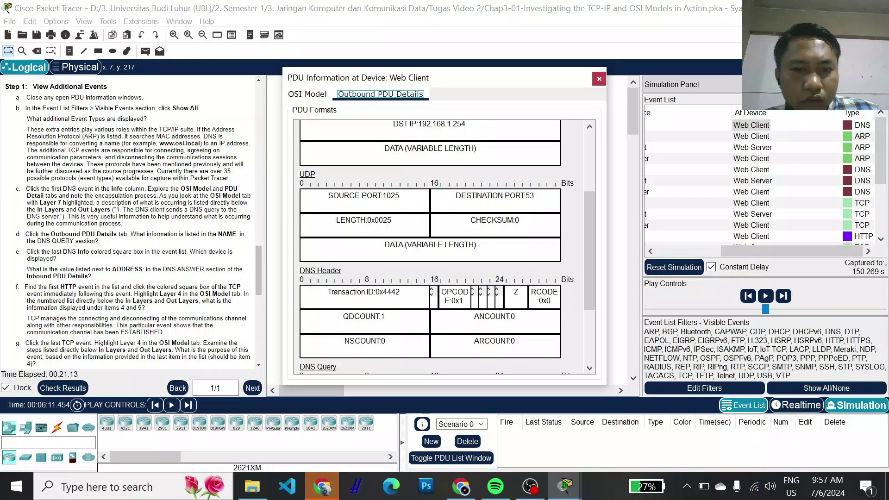
pyautogui.scroll(3, 423, 210)
pyautogui.scroll(-8, 423, 209)
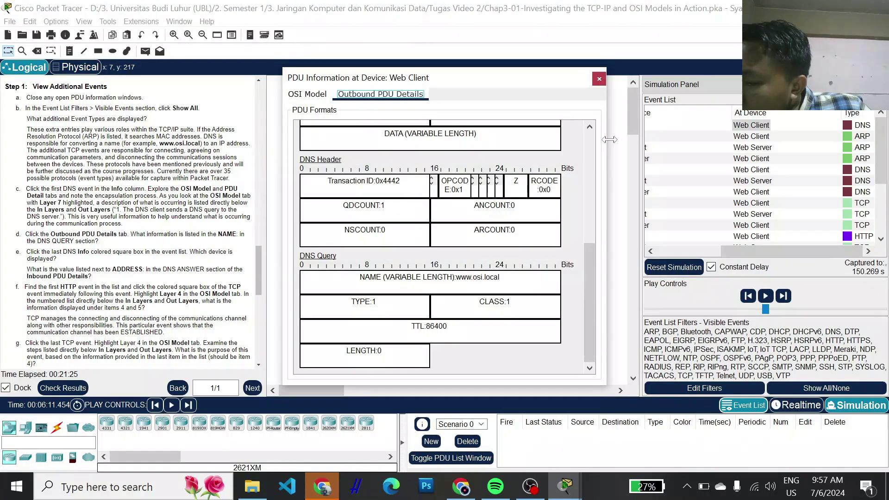
pyautogui.scroll(-2, 823, 193)
pyautogui.scroll(-1, 823, 194)
# - Close the DNS query window and select the last DNS event at the Web Client
pyautogui.click(839, 249)
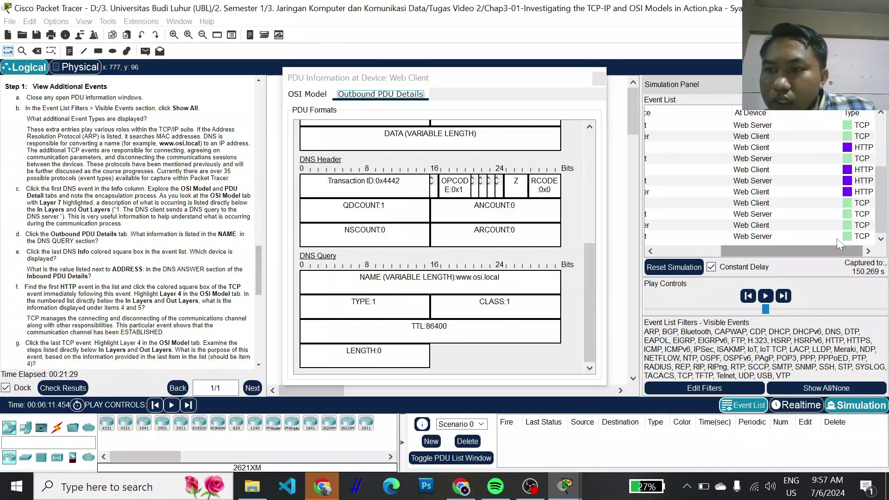
pyautogui.scroll(3, 838, 212)
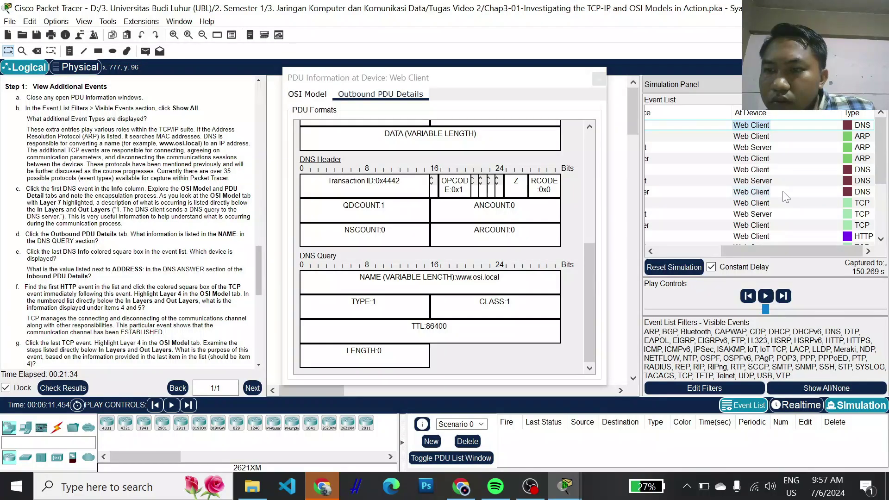
pyautogui.click(760, 192)
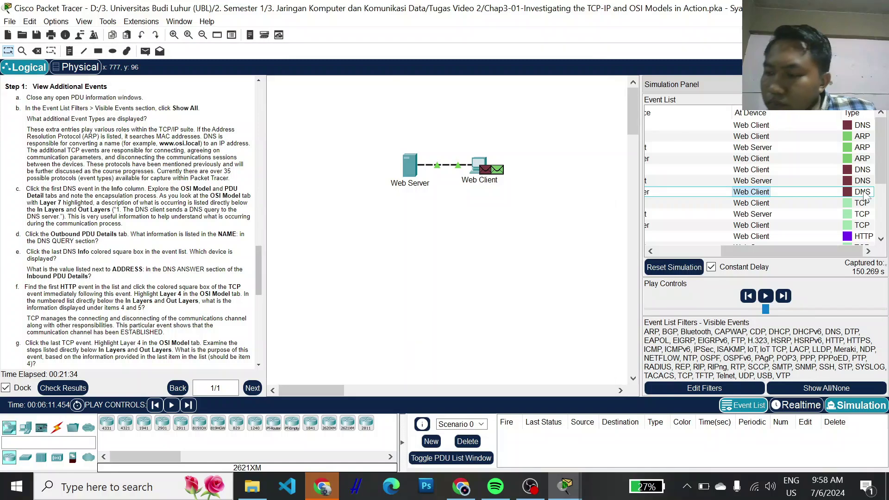
# - Open the last DNS event's PDU: the Web Client receiving a DNS reply from 192.168.1.254, UDP 53→1025
pyautogui.click(863, 195)
pyautogui.click(863, 195)
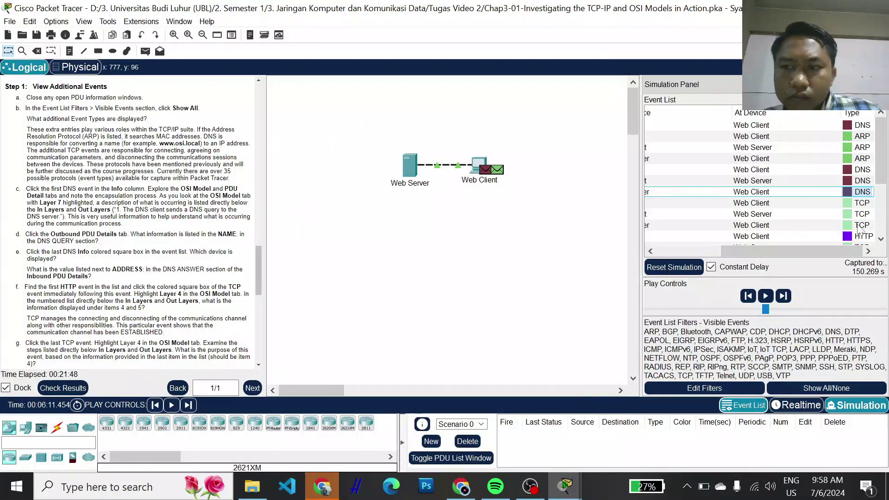
pyautogui.click(862, 194)
pyautogui.click(862, 194)
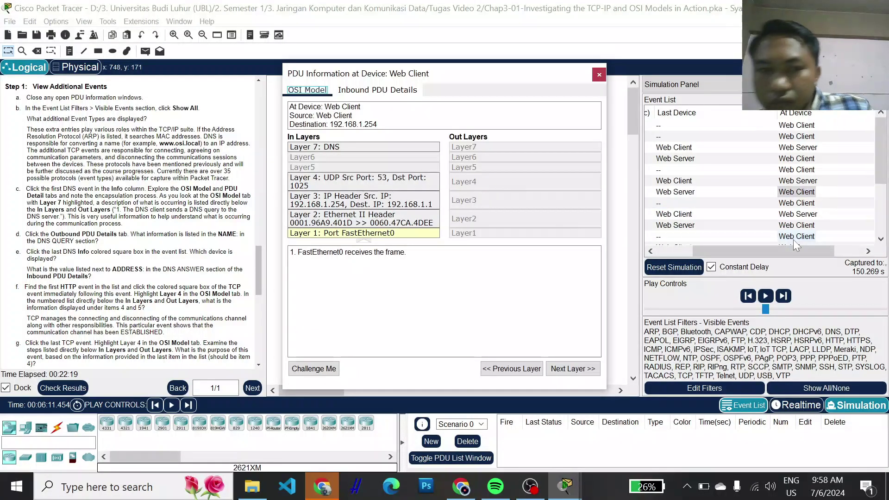
# - Open the last DNS event's inbound PDU details and highlight the ADDRESS question
pyautogui.click(793, 203)
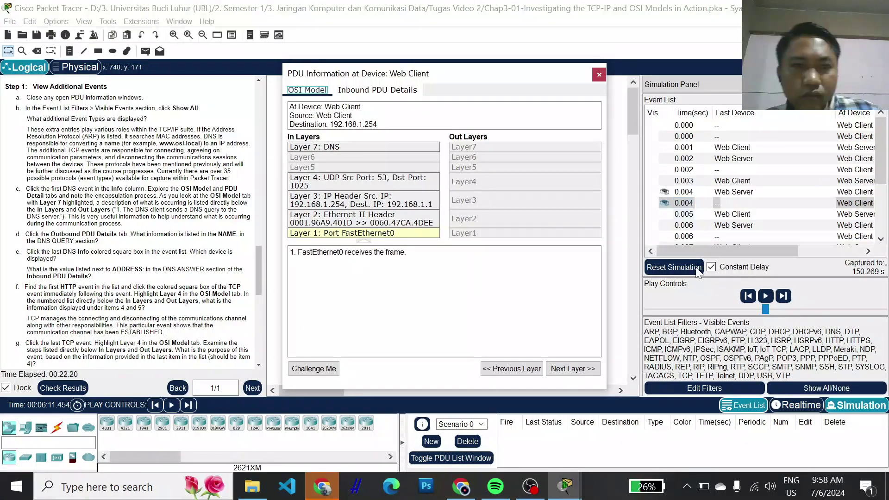
pyautogui.click(367, 92)
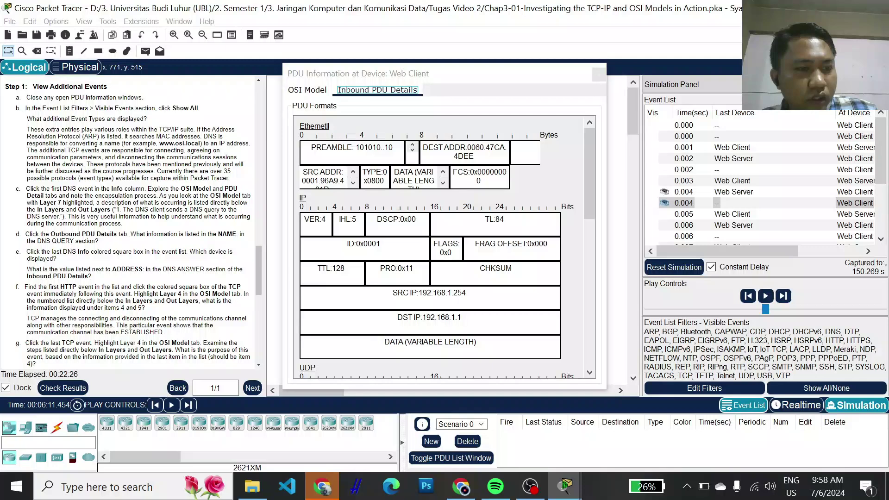
pyautogui.tripleClick(123, 277)
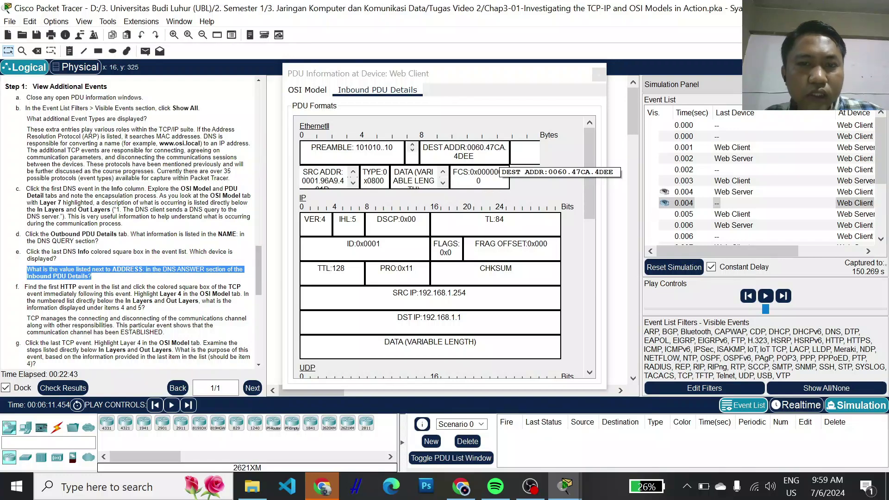
# - Scroll down to the DNS Answer and select its address 192.168.1.254
pyautogui.scroll(-4, 481, 227)
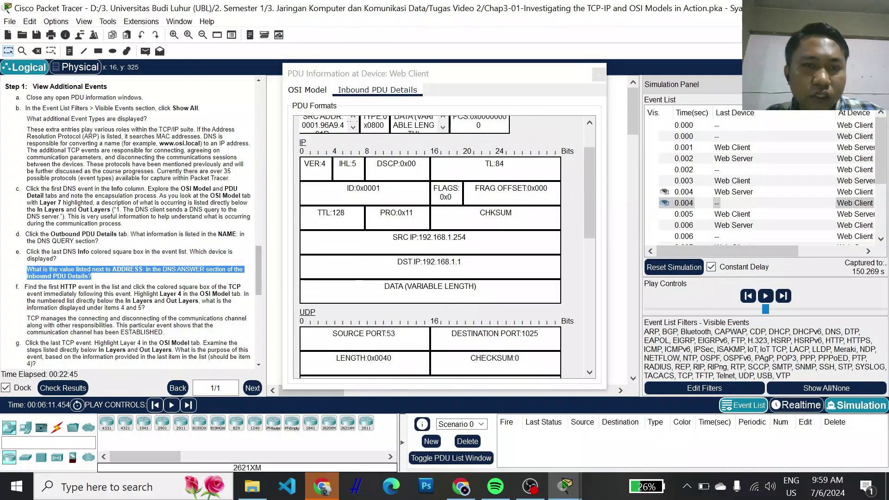
pyautogui.scroll(-7, 436, 245)
pyautogui.scroll(-2, 436, 245)
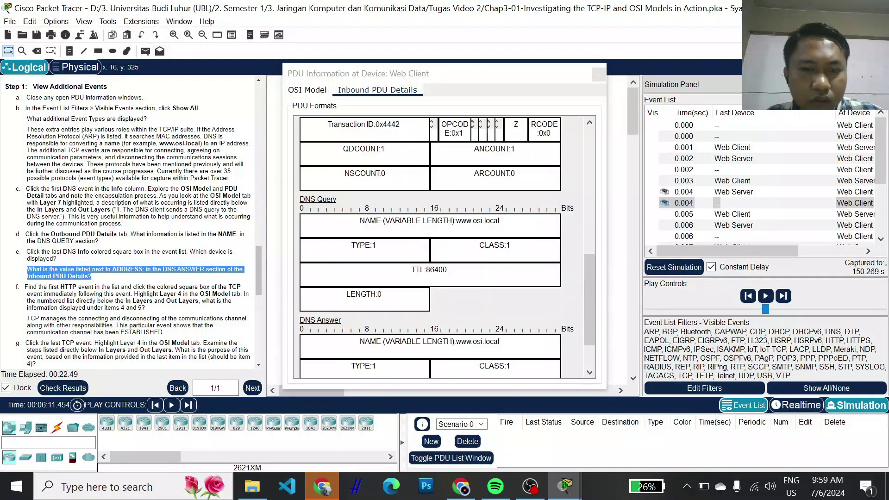
pyautogui.scroll(-2, 454, 238)
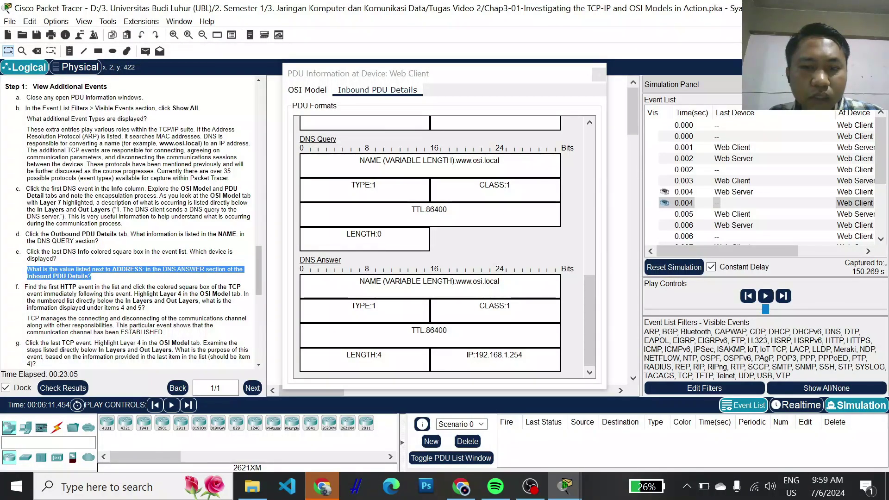
pyautogui.moveTo(525, 354); pyautogui.dragTo(468, 354)
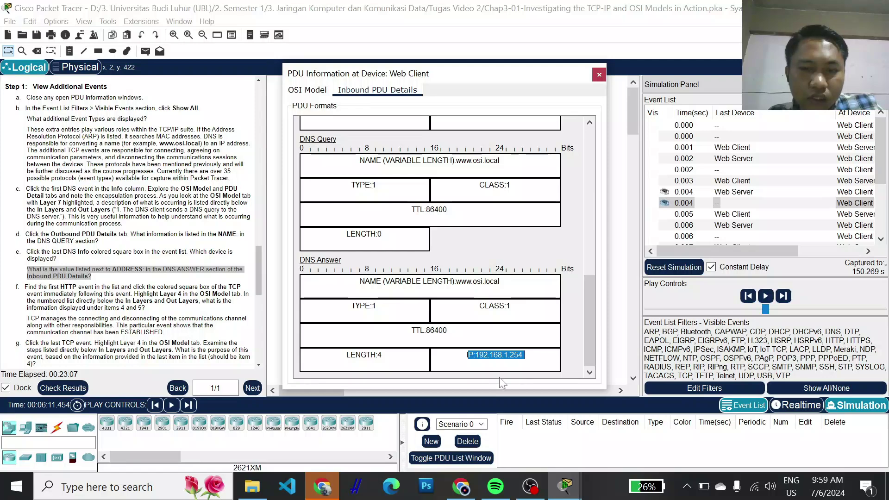
pyautogui.click(468, 354)
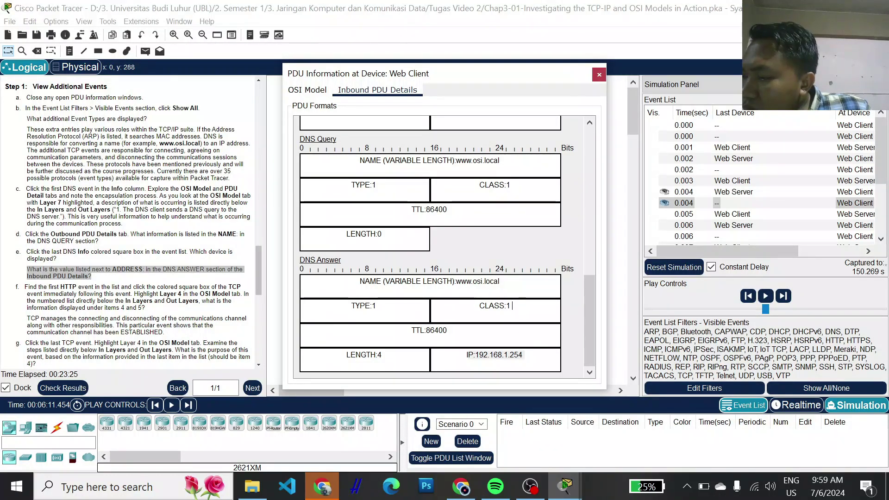
# - Open the first Web Client HTTP event's PDU showing the Layer 7 HTTP request, TCP 1025→80
pyautogui.moveTo(726, 254); pyautogui.dragTo(818, 249)
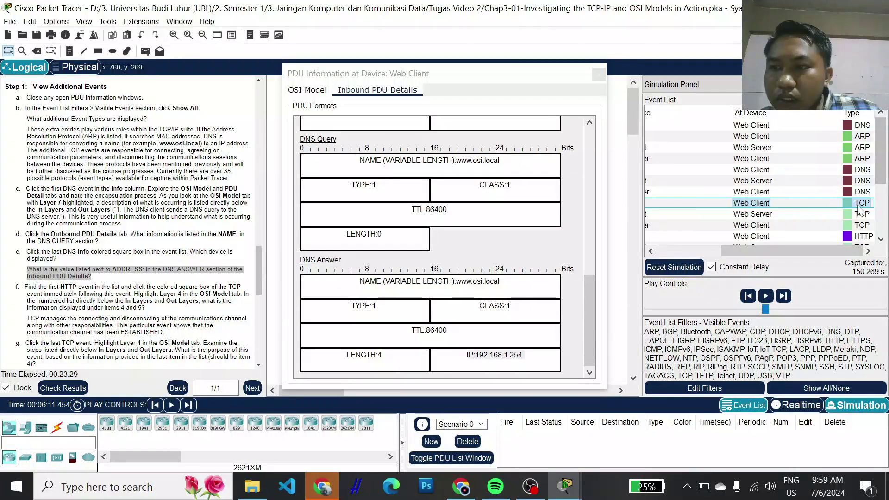
pyautogui.scroll(-2, 856, 237)
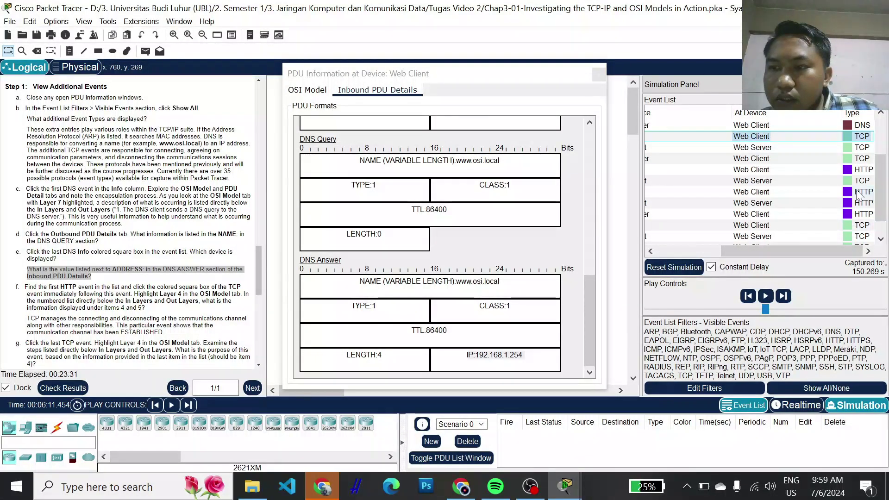
pyautogui.click(856, 192)
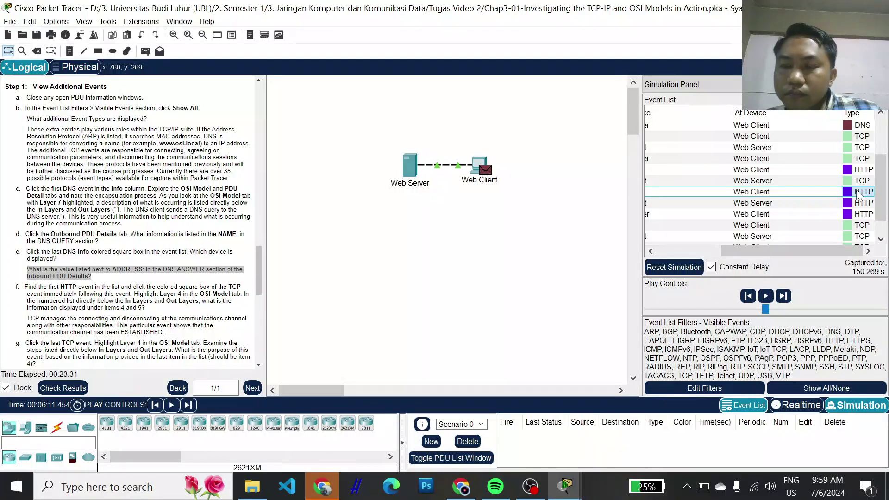
pyautogui.click(857, 191)
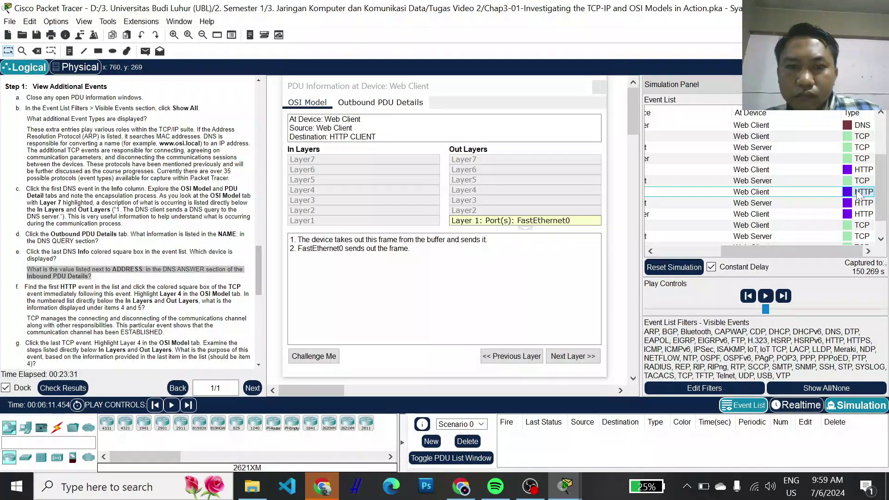
pyautogui.click(857, 191)
pyautogui.click(867, 193)
pyautogui.click(865, 172)
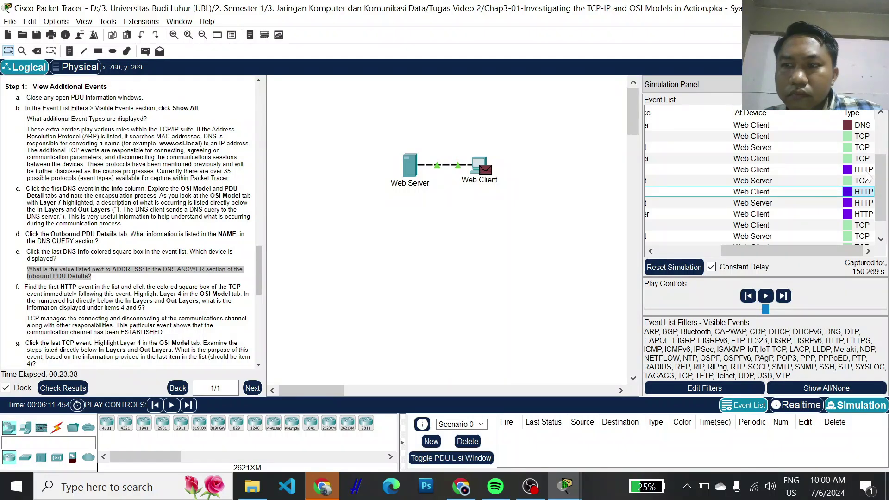
pyautogui.click(865, 172)
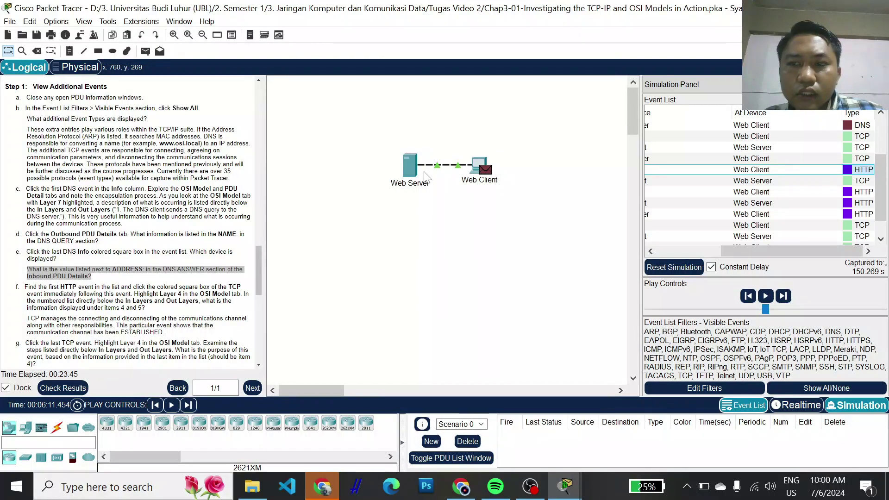
pyautogui.click(861, 174)
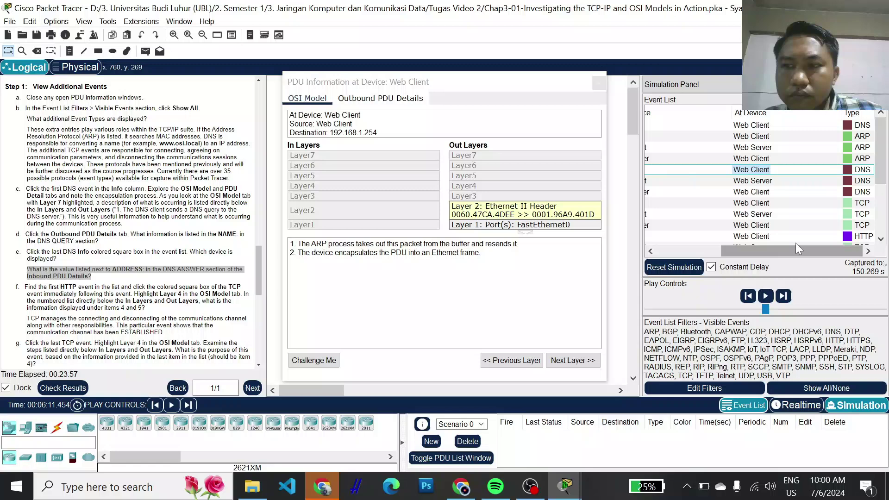
pyautogui.click(866, 237)
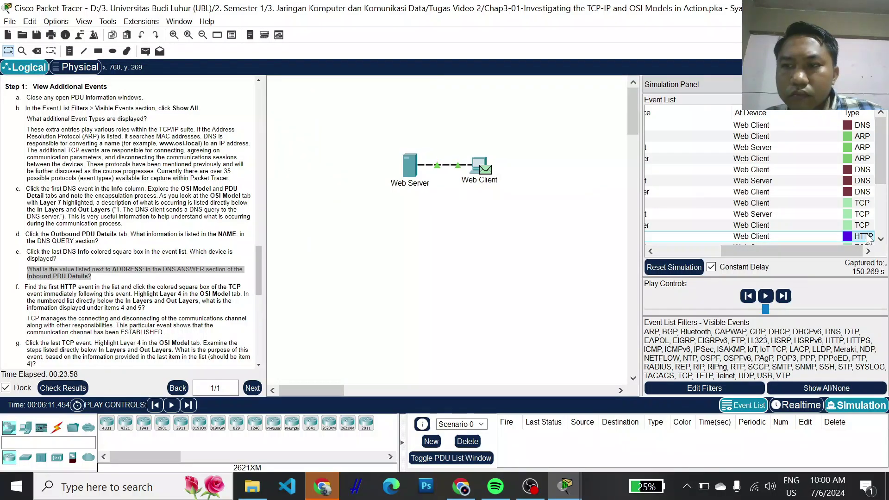
pyautogui.click(497, 174)
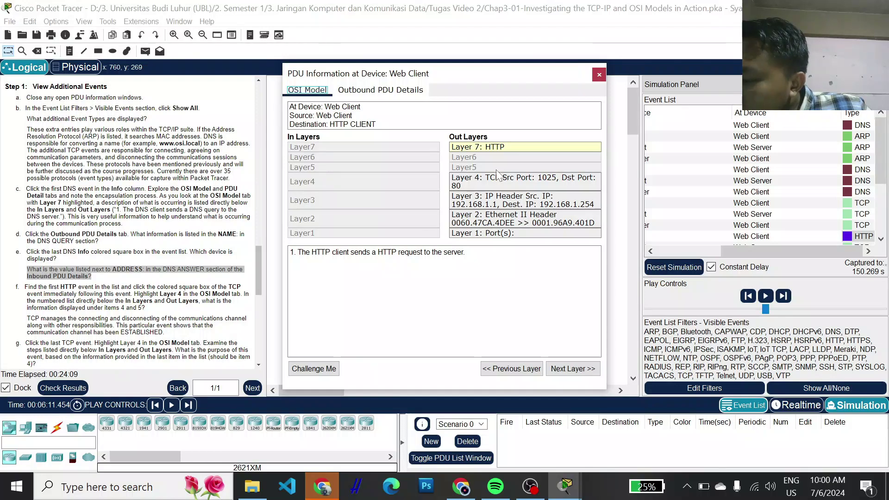
# - Review the HTTP request's Layer 4 TCP details (1025→80, sequence 1, ACK 1) and close it
pyautogui.click(480, 186)
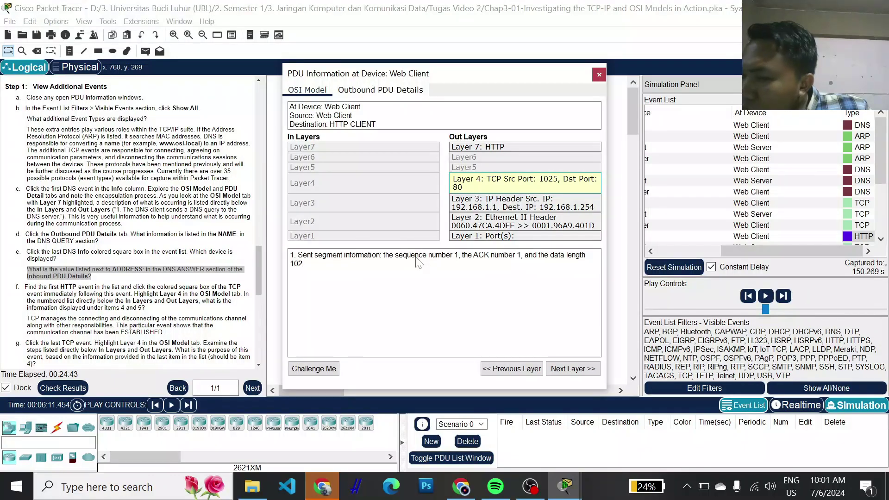
pyautogui.moveTo(784, 249); pyautogui.dragTo(846, 241)
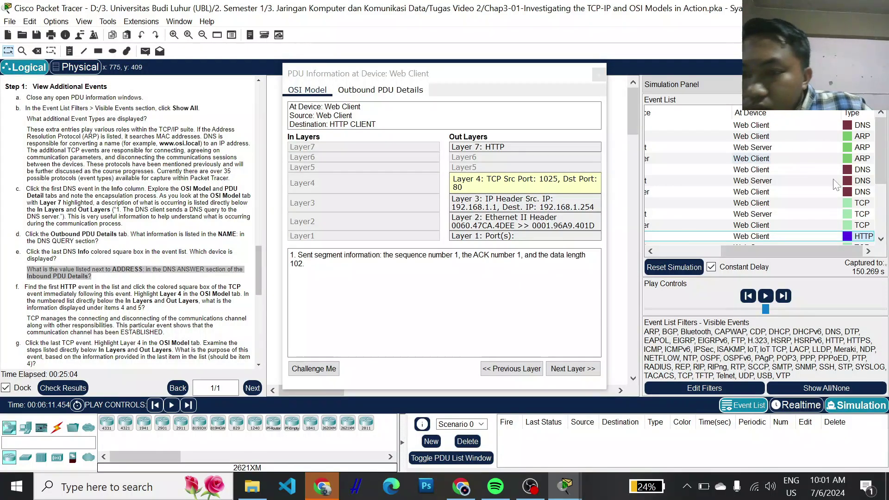
pyautogui.click(860, 204)
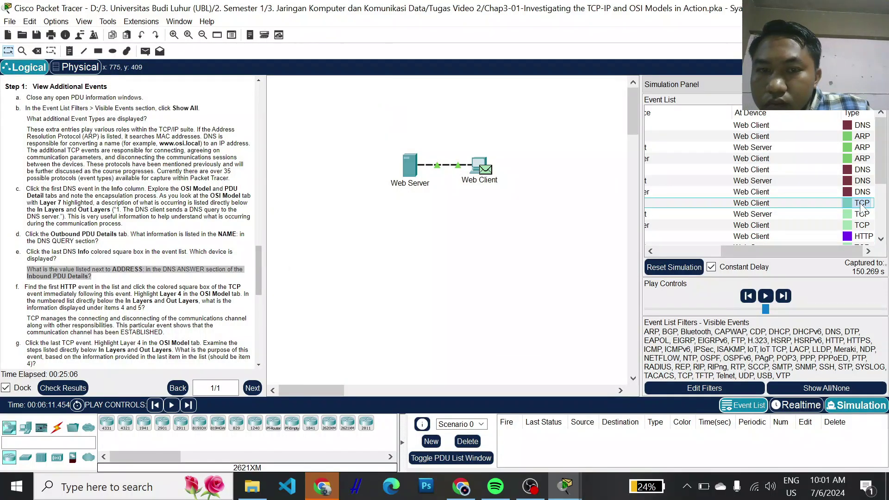
# - Show the first Web Client TCP event's Layer 4: SYN to 192.168.1.254:80, sequence 0, MSS 1460
pyautogui.click(850, 206)
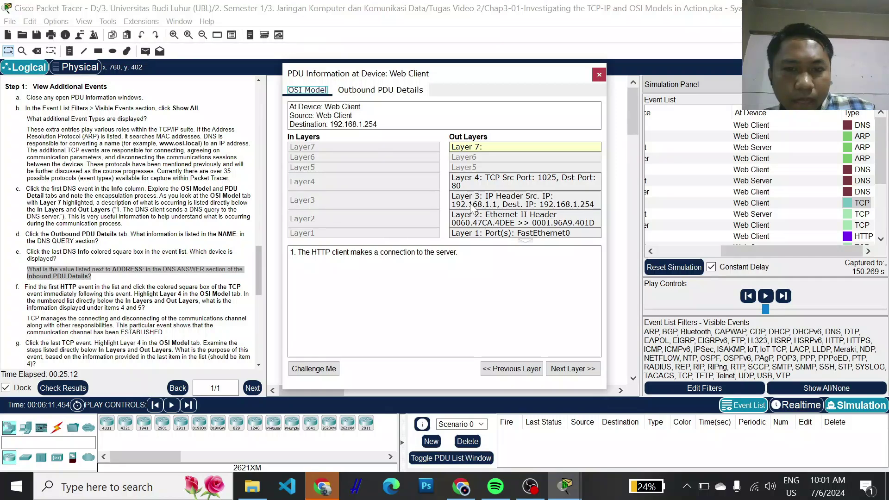
pyautogui.click(482, 182)
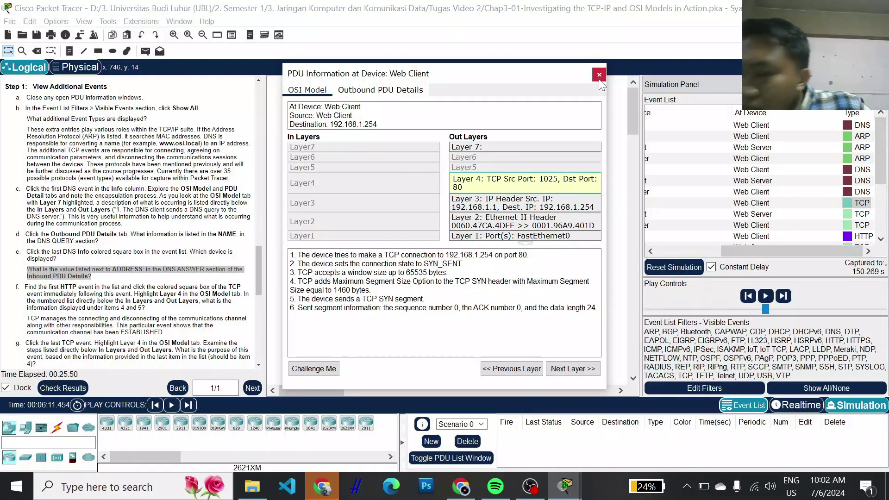
pyautogui.scroll(-2, 849, 217)
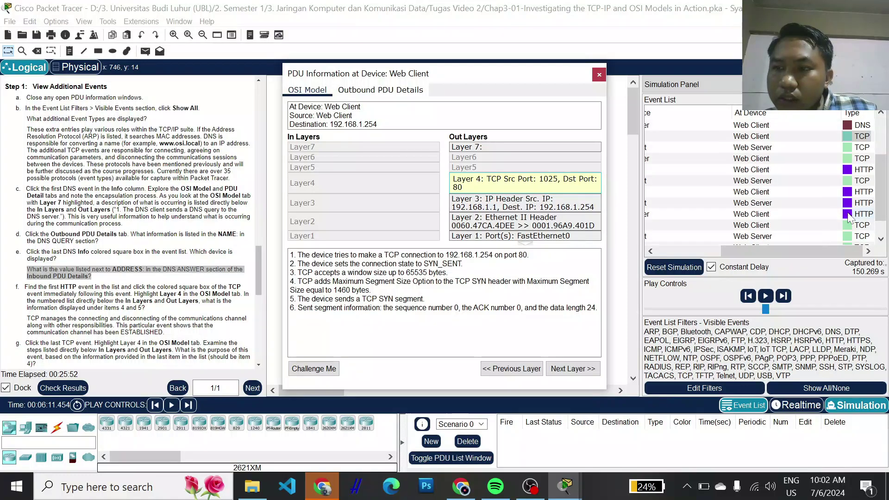
# - Inspect the last Web Server TCP event's Layers 3 and 4: ACK received, sequence 104, connection CLOSED
pyautogui.scroll(-1, 849, 218)
pyautogui.click(854, 238)
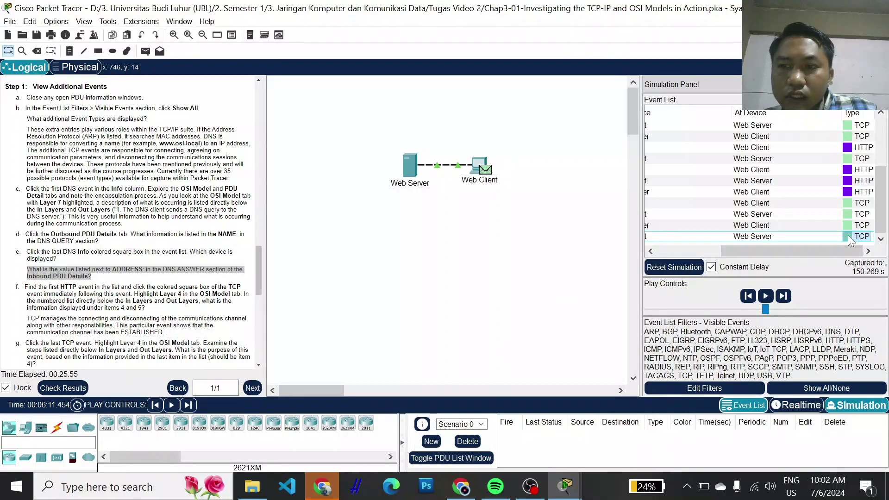
pyautogui.click(849, 238)
pyautogui.press('Escape')
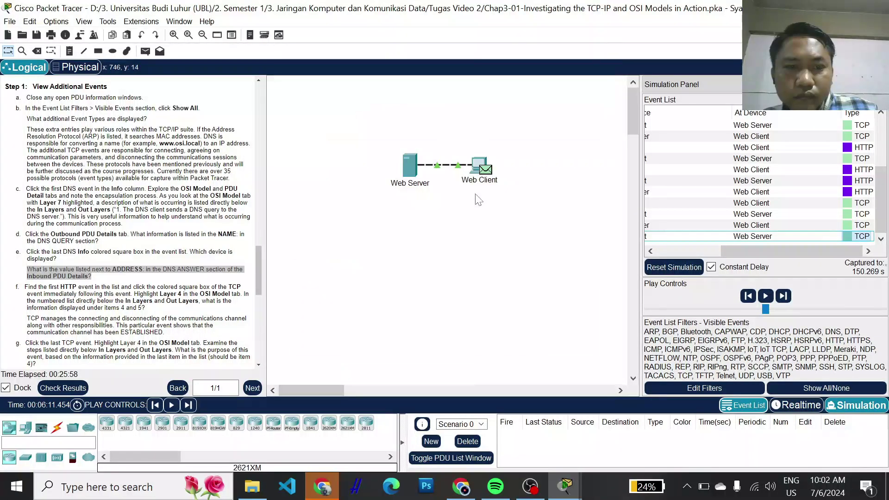
pyautogui.click(849, 238)
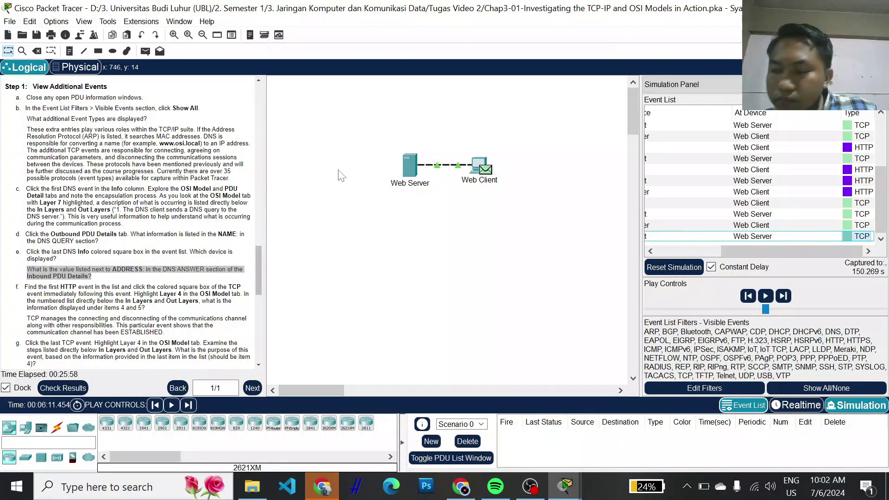
pyautogui.press('Escape')
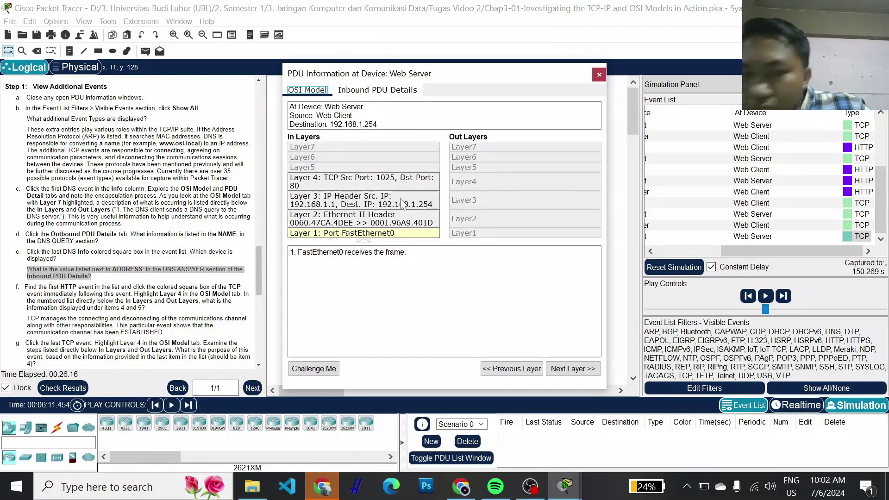
pyautogui.click(385, 202)
pyautogui.click(405, 179)
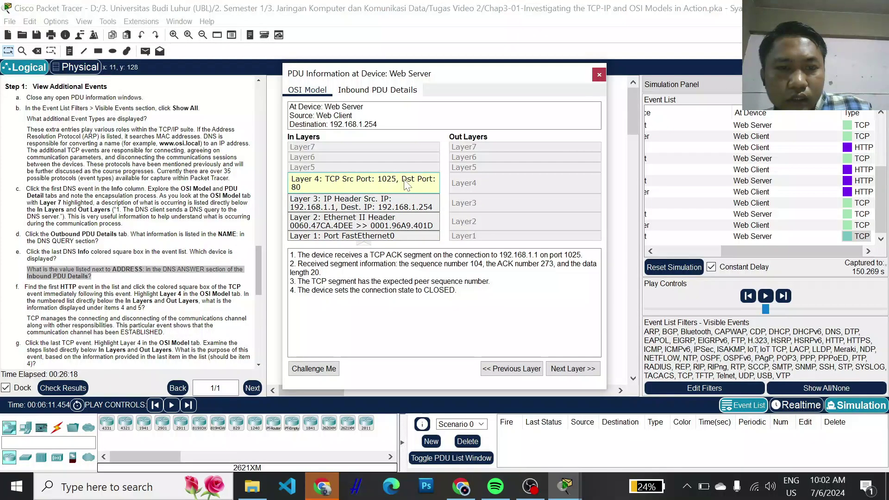
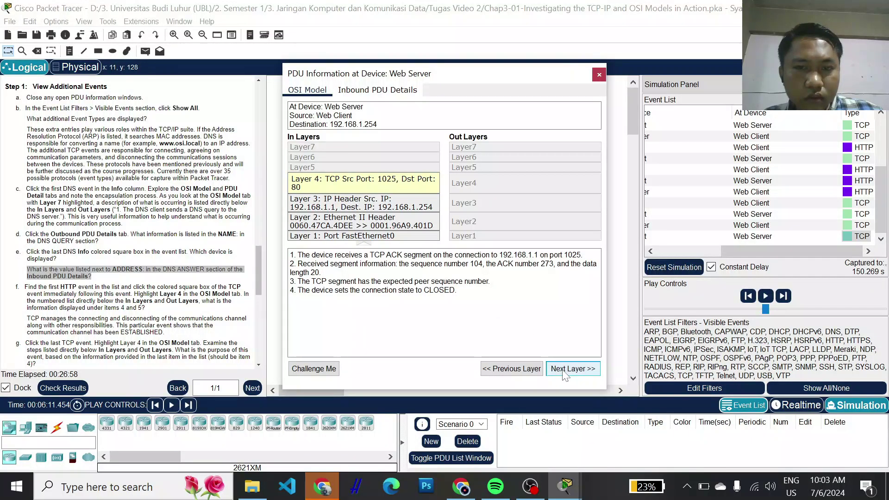
# - Review the Web Server's inbound Ethernet, IP and TCP header formats, then close the PDU window
pyautogui.click(382, 91)
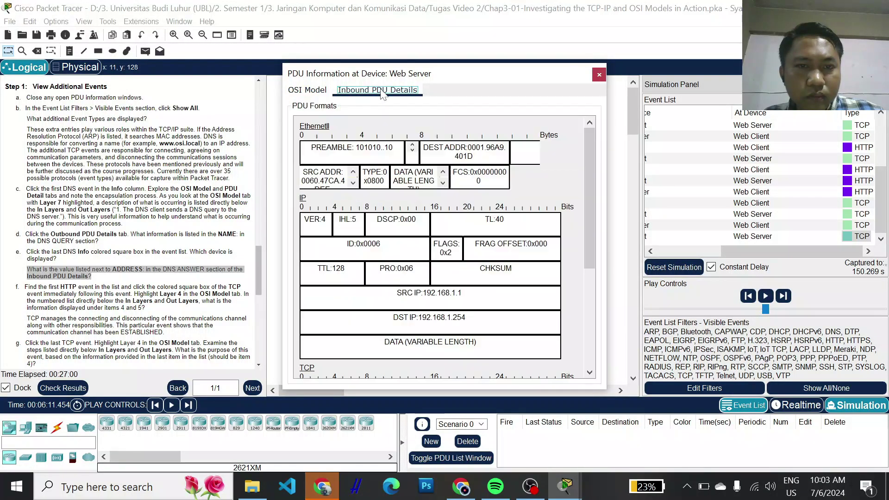
pyautogui.scroll(-3, 431, 246)
pyautogui.scroll(-2, 554, 124)
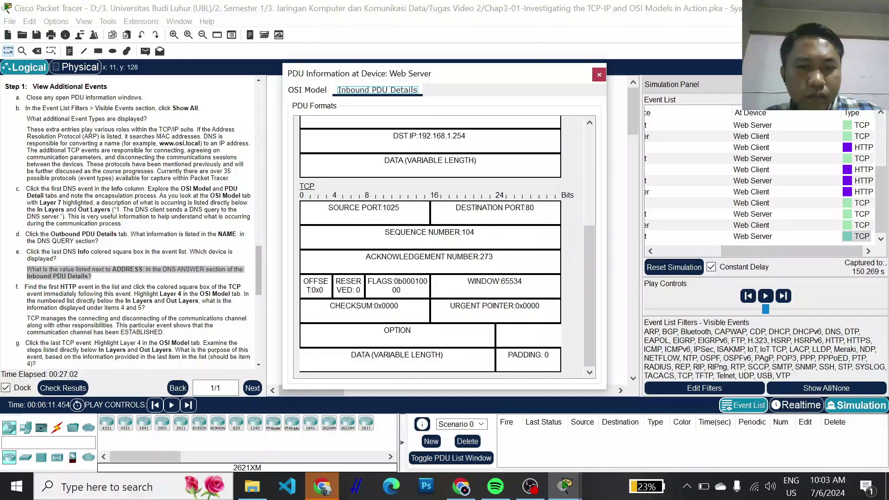
pyautogui.scroll(6, 554, 124)
pyautogui.click(599, 77)
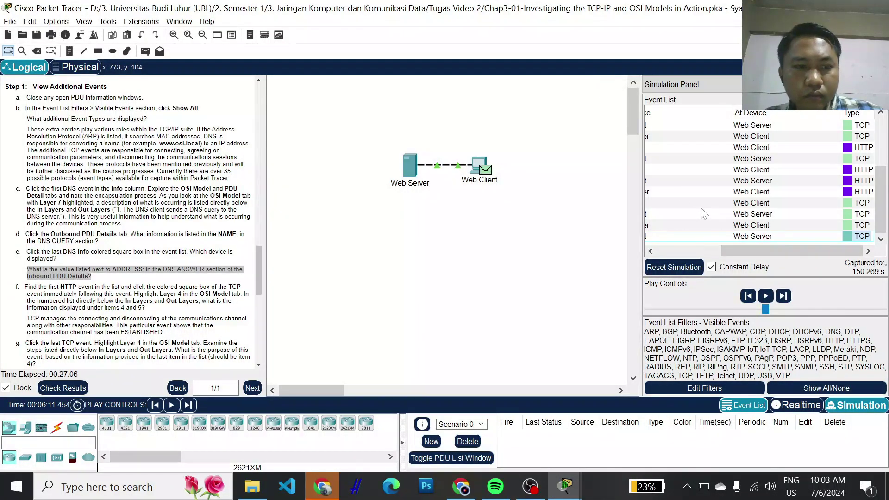
# - Scroll the instructions past the Challenge section to the Suggested Scoring Rubric totalling 100
pyautogui.scroll(-5, 159, 242)
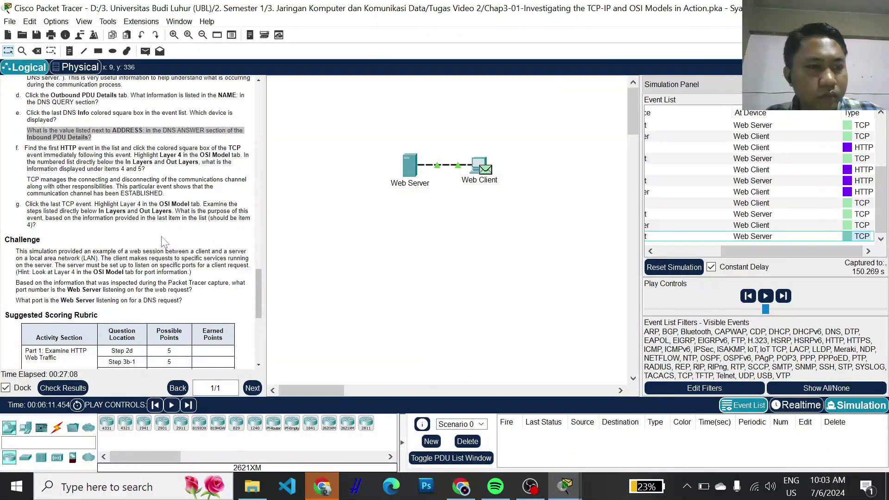
pyautogui.scroll(-4, 164, 240)
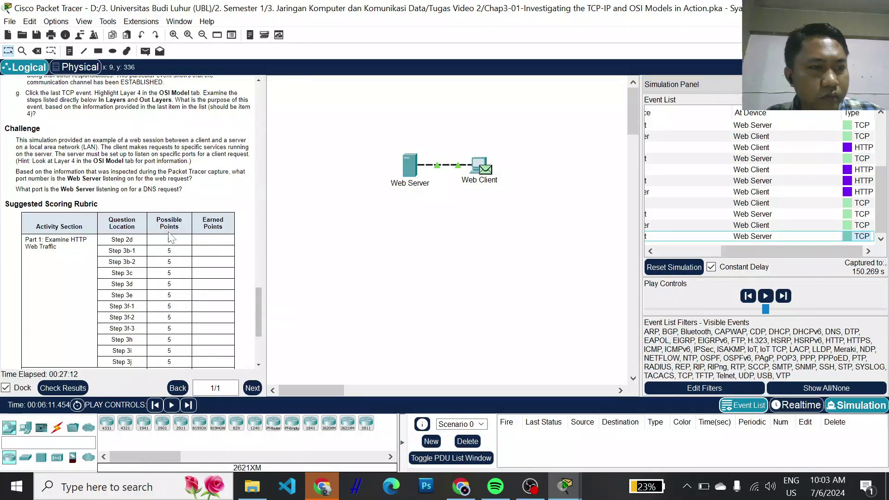
pyautogui.scroll(-5, 170, 237)
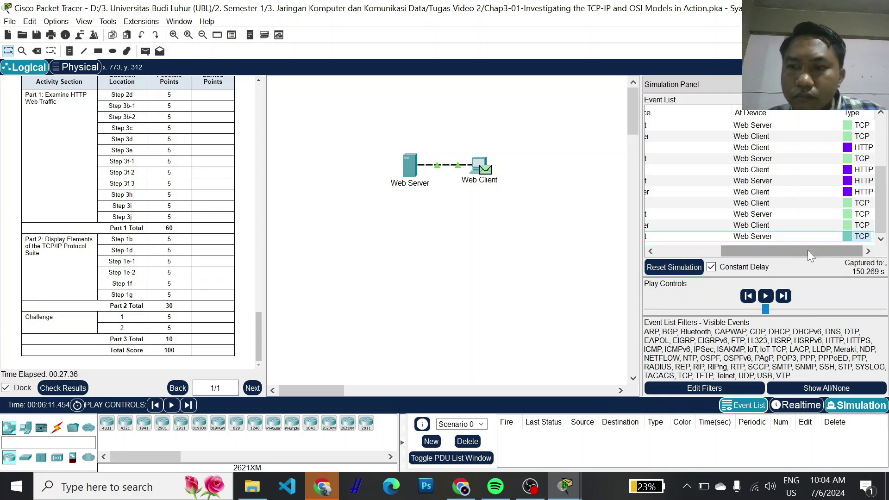
# - Open the last Web Server TCP event's OSI Model details, showing ports 1025 to 80
pyautogui.click(846, 236)
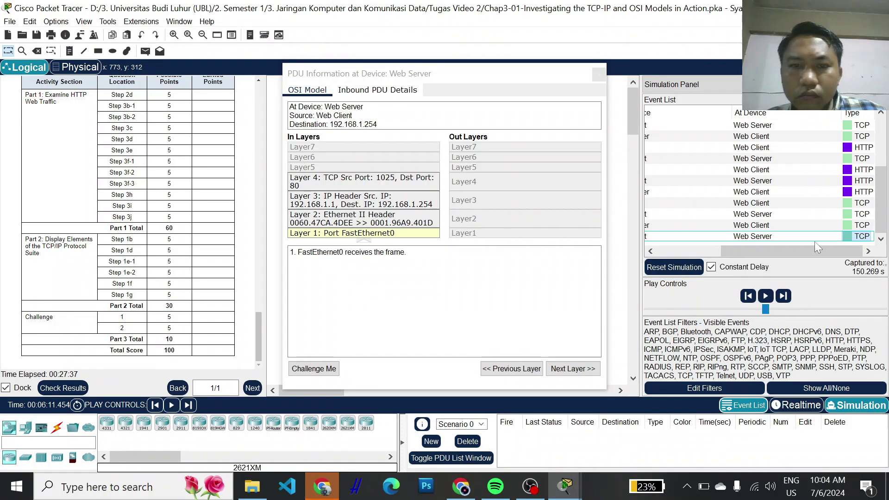
pyautogui.press('Escape')
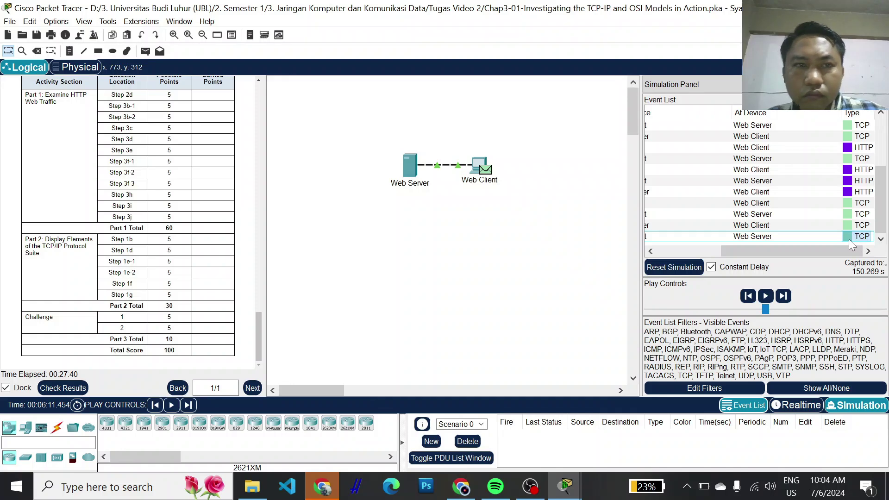
pyautogui.click(485, 169)
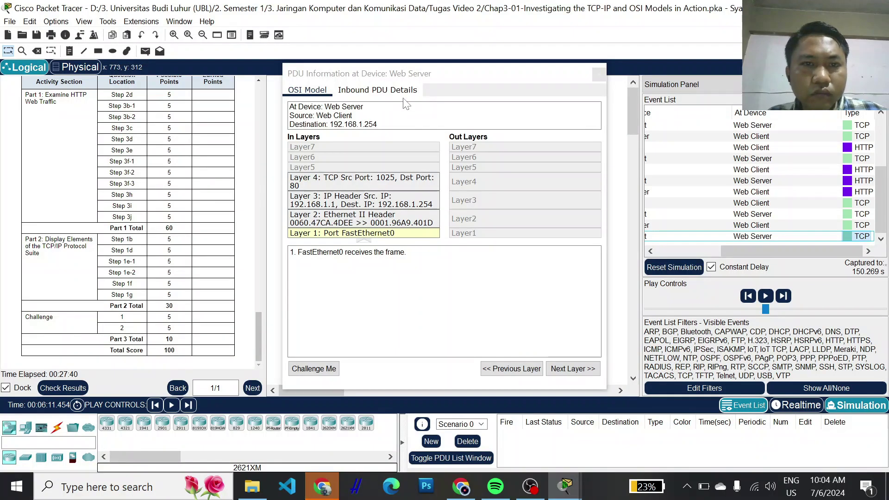
pyautogui.press('Escape')
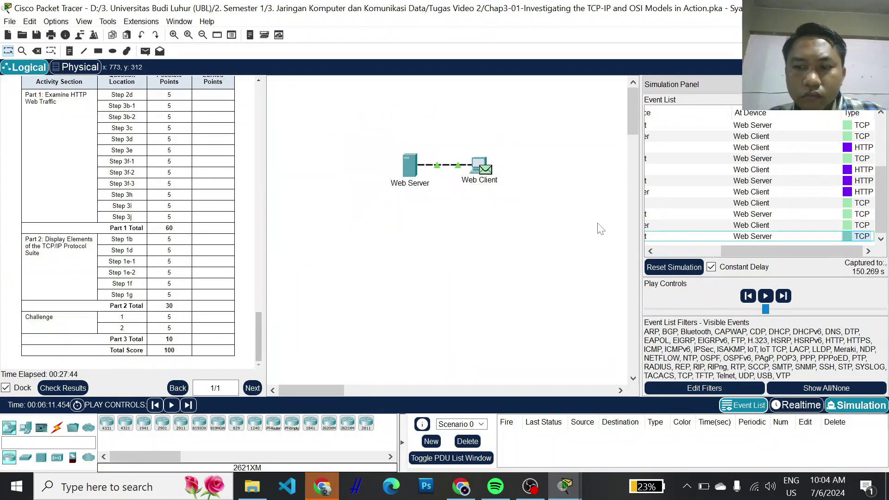
pyautogui.click(486, 168)
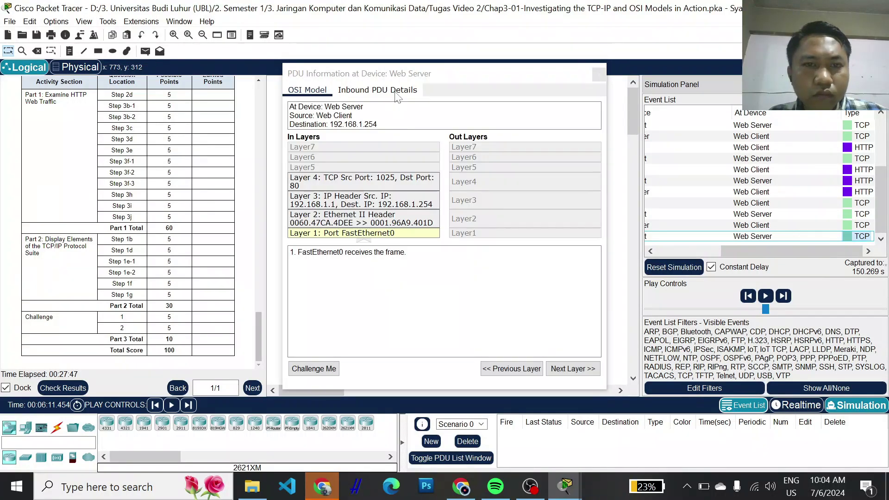
pyautogui.press('Escape')
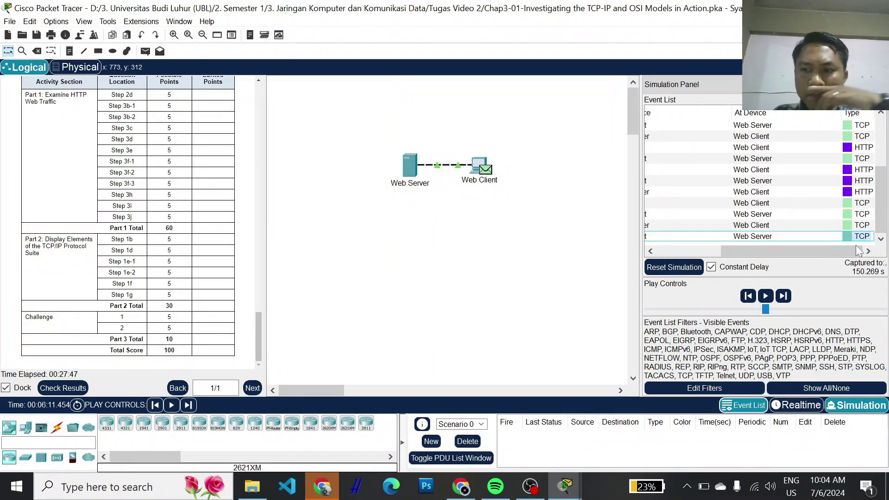
pyautogui.click(847, 234)
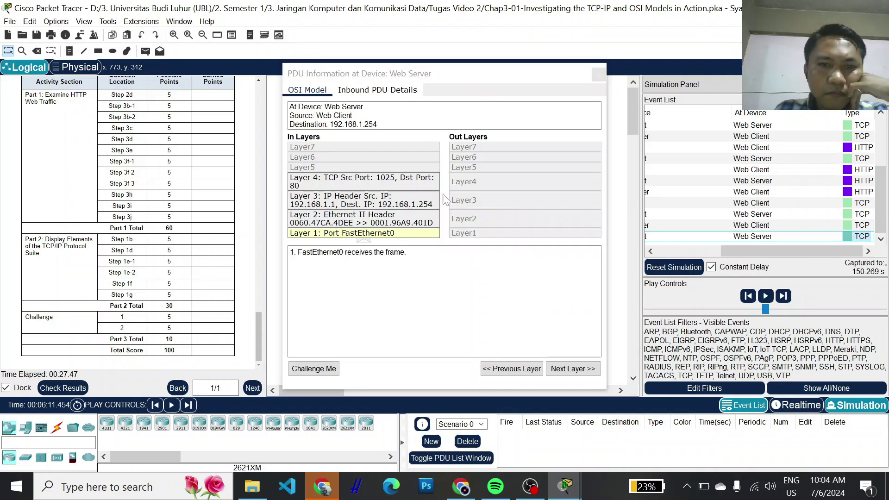
pyautogui.press('Escape')
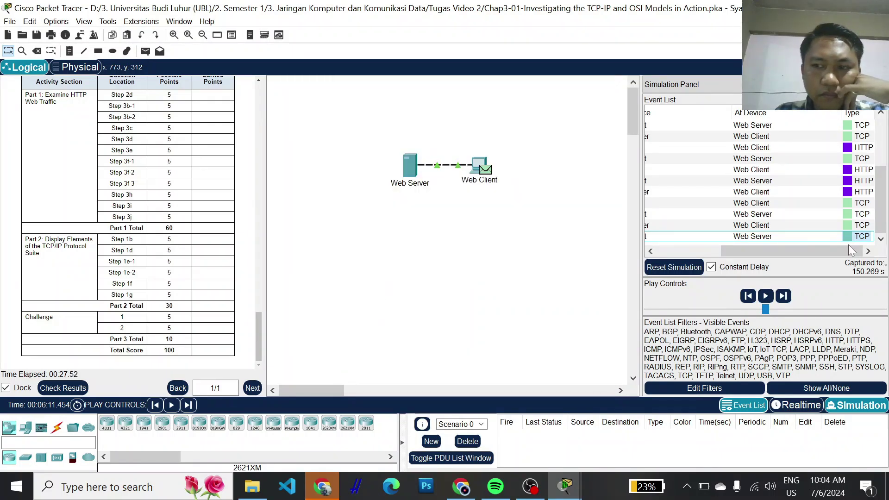
pyautogui.click(806, 237)
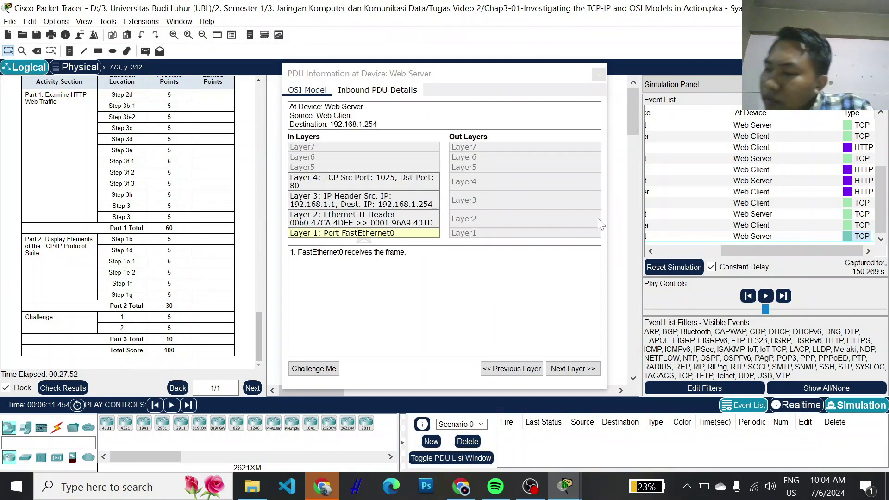
pyautogui.press('Escape')
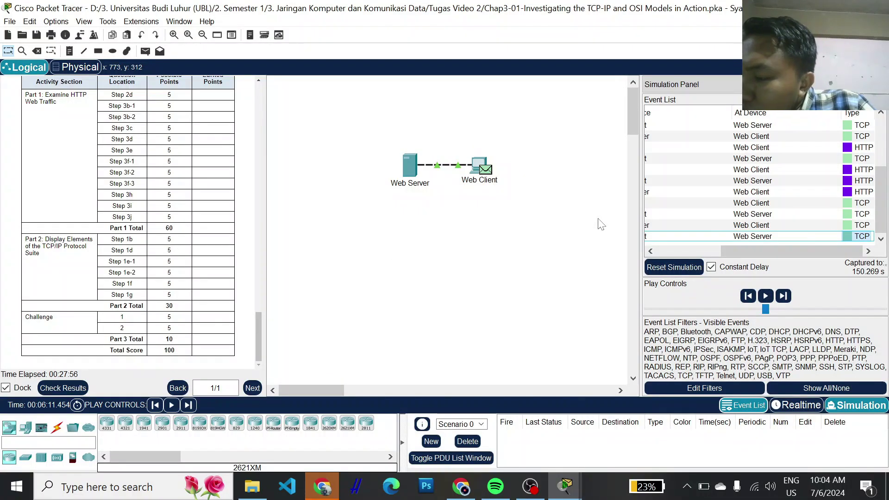
pyautogui.click(847, 236)
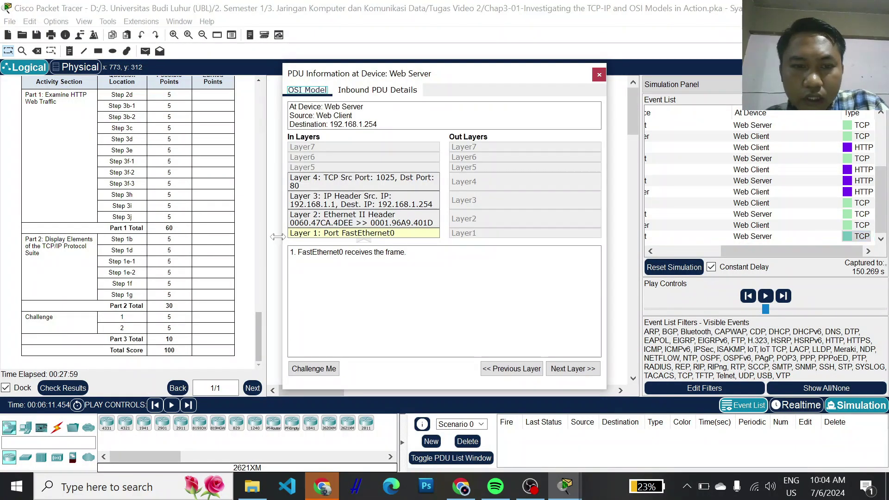
# - Start the Challenge Me quiz for the Web Server event and pick Accept for Layer 1
pyautogui.click(323, 369)
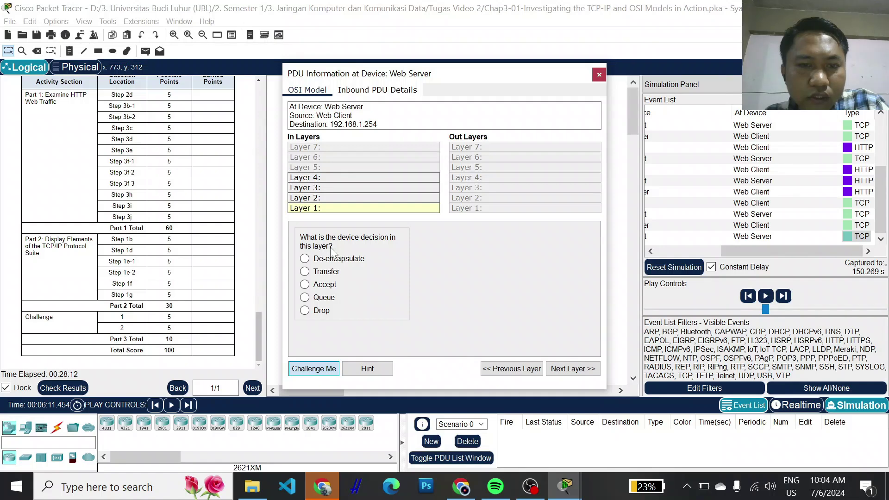
pyautogui.moveTo(393, 268)
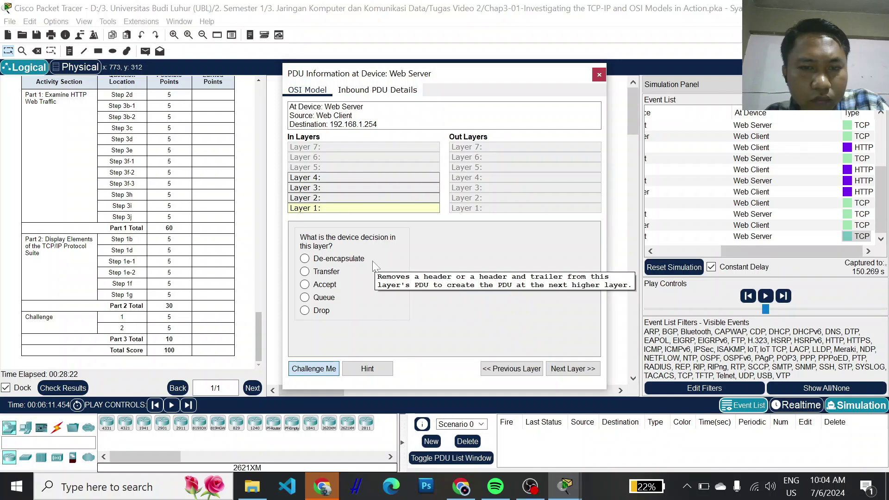
pyautogui.moveTo(306, 287)
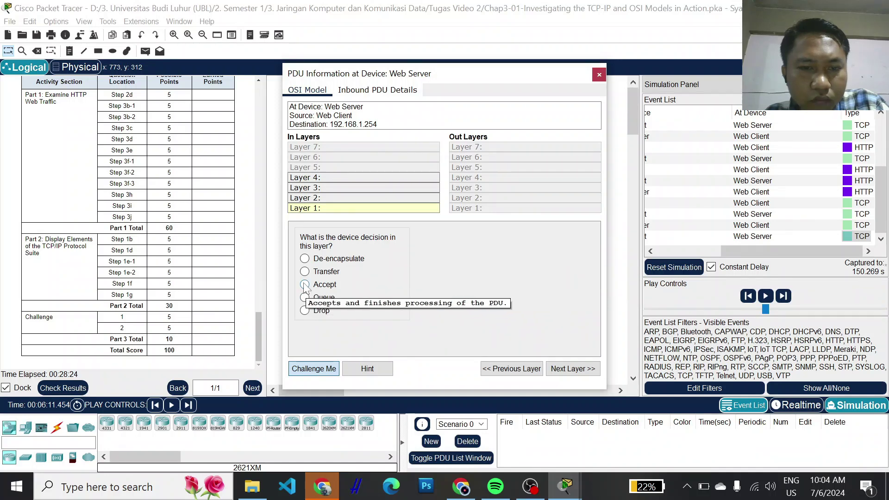
pyautogui.click(304, 284)
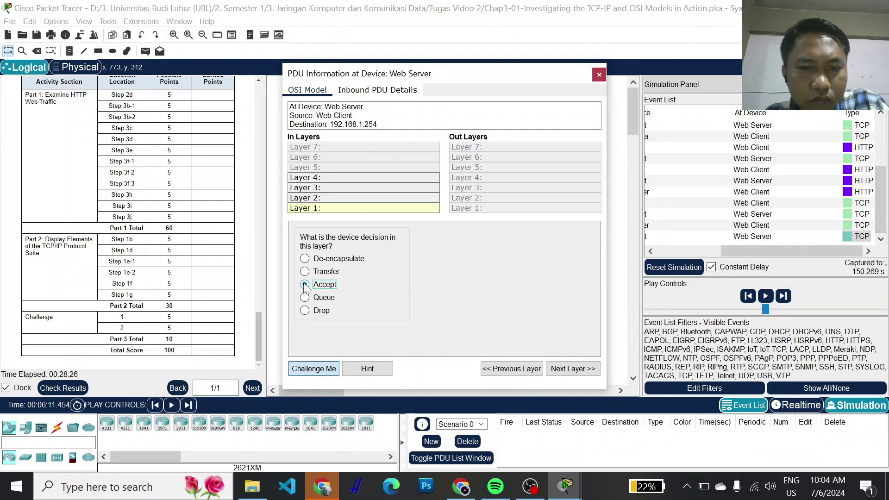
pyautogui.click(329, 370)
pyautogui.click(329, 370)
# - With the hint shown, try De-encapsulate, Transfer, Accept and Queue as Layer 1 decisions
pyautogui.click(360, 368)
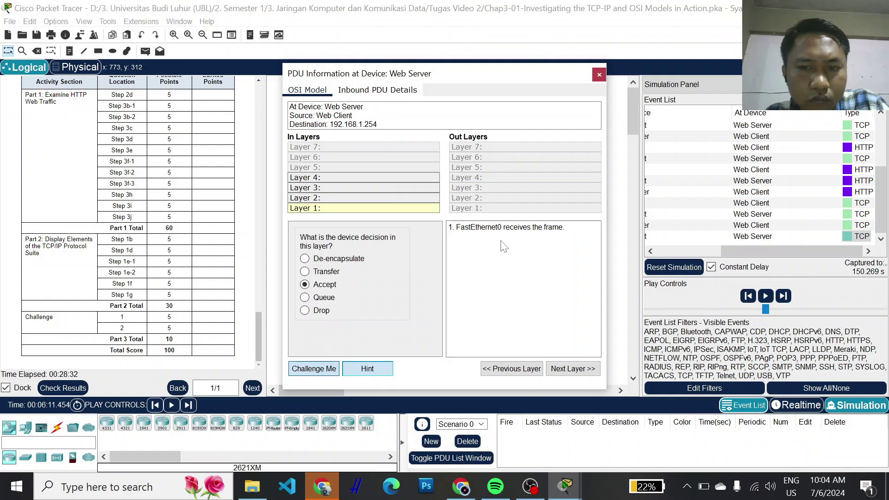
pyautogui.click(304, 258)
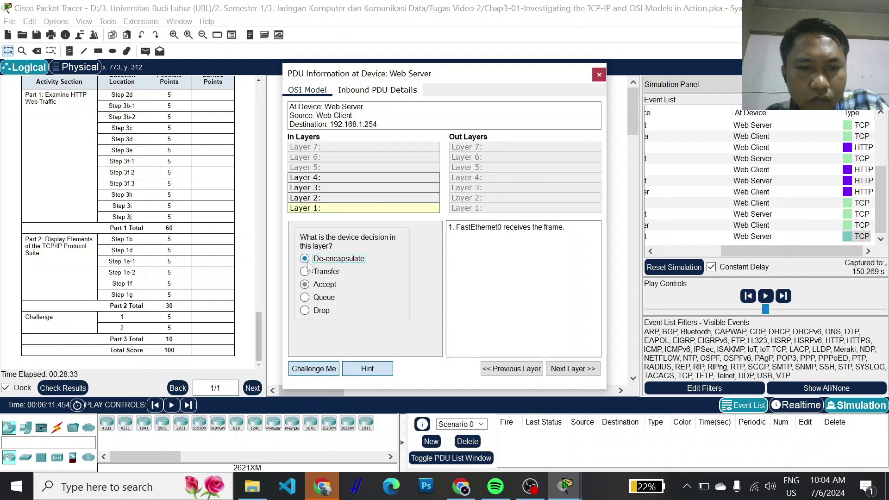
pyautogui.click(366, 370)
pyautogui.click(367, 370)
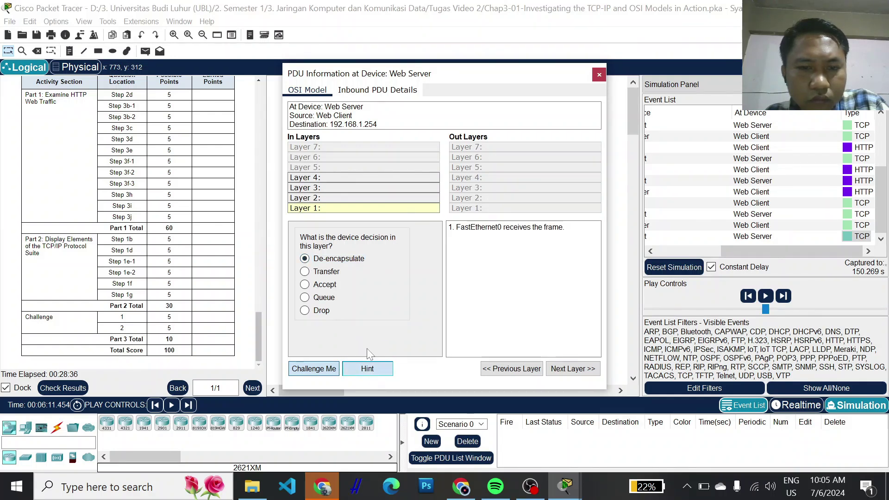
pyautogui.click(305, 272)
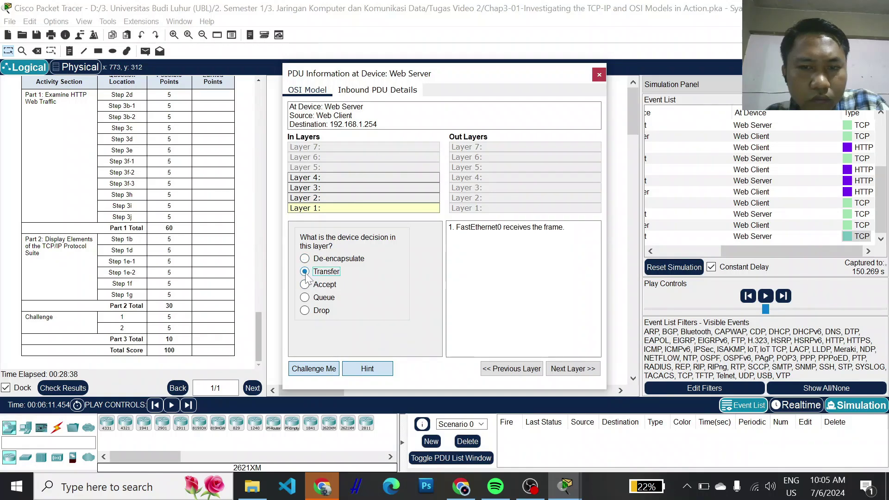
pyautogui.click(376, 369)
pyautogui.click(304, 284)
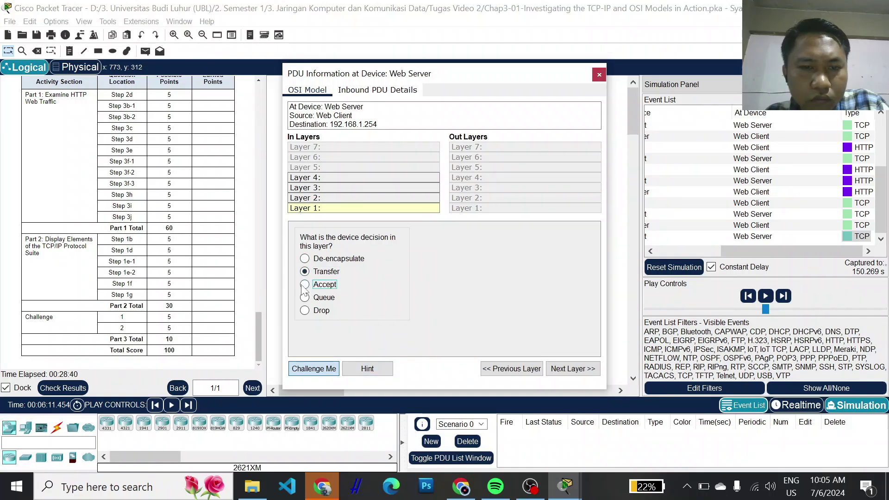
pyautogui.click(357, 368)
pyautogui.click(305, 297)
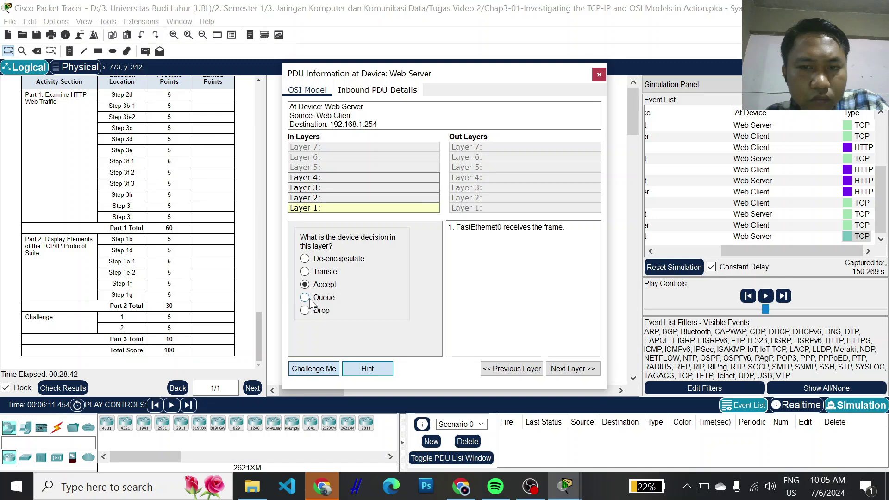
pyautogui.click(367, 368)
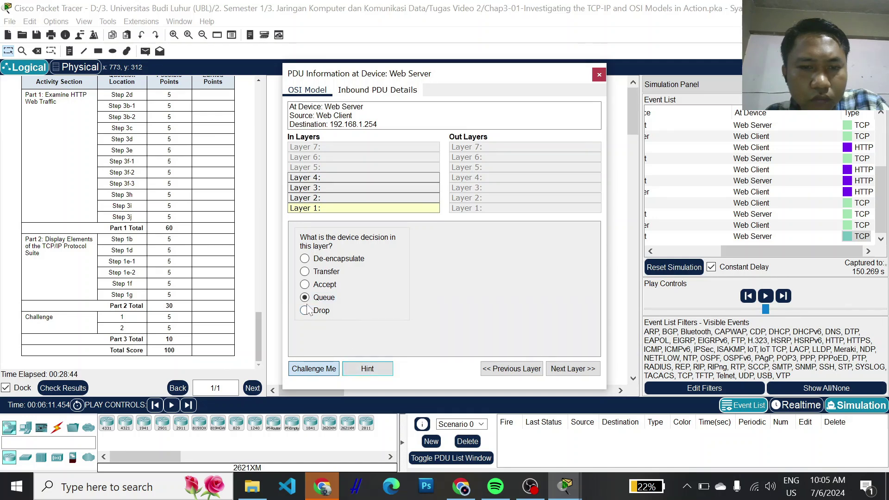
# - Submit Accept (rejected), then De-encapsulate for Layer 1, advancing to Layer 2
pyautogui.click(367, 369)
pyautogui.click(305, 284)
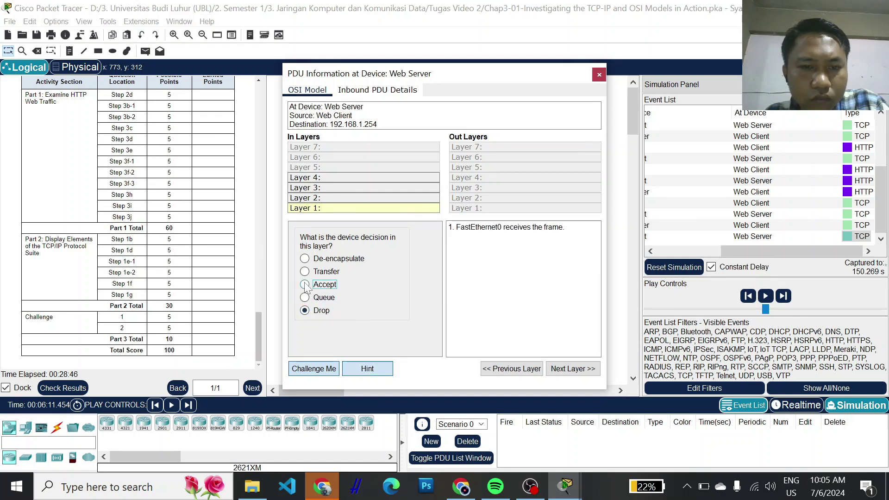
pyautogui.click(565, 369)
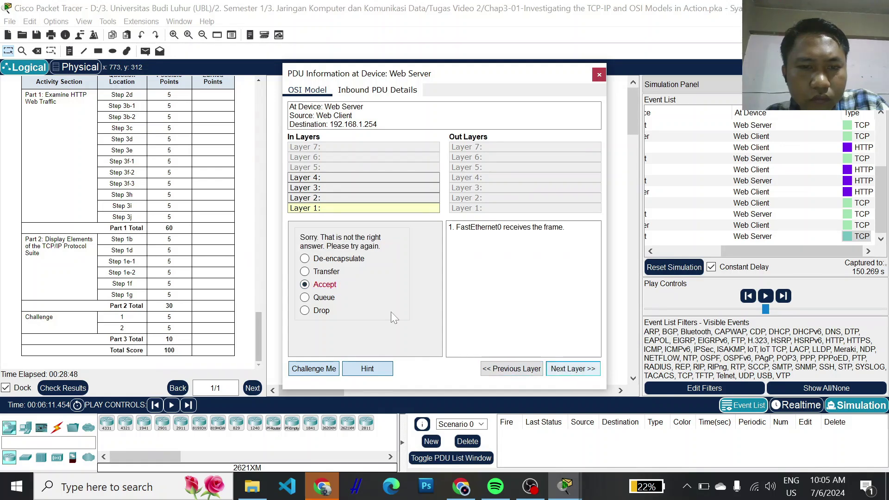
pyautogui.click(304, 272)
pyautogui.click(370, 374)
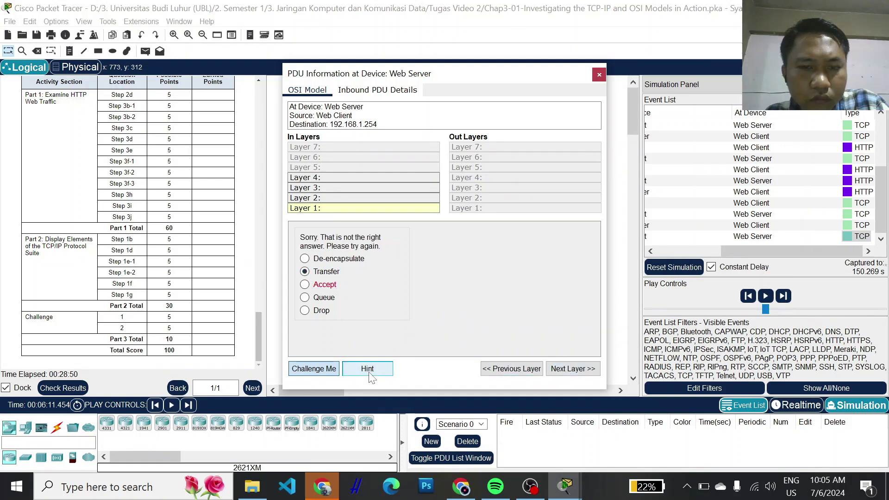
pyautogui.click(370, 374)
pyautogui.click(304, 258)
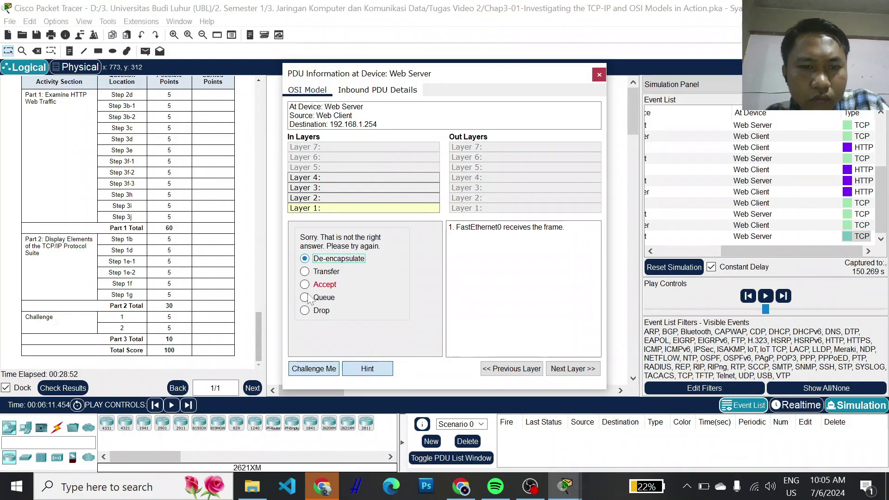
pyautogui.click(369, 374)
pyautogui.click(562, 370)
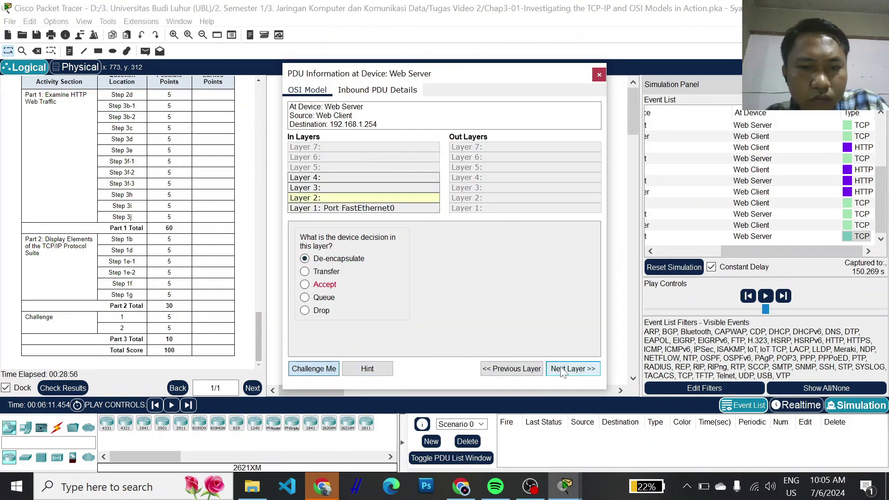
# - Answer Layer 2 with De-encapsulate after Accept is rejected, advancing to Layer 3
pyautogui.click(305, 271)
pyautogui.click(305, 284)
pyautogui.click(574, 369)
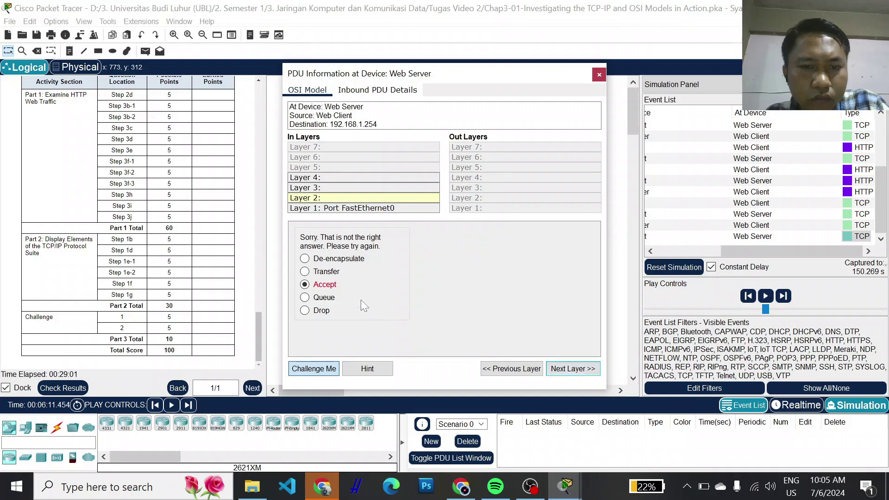
pyautogui.click(305, 259)
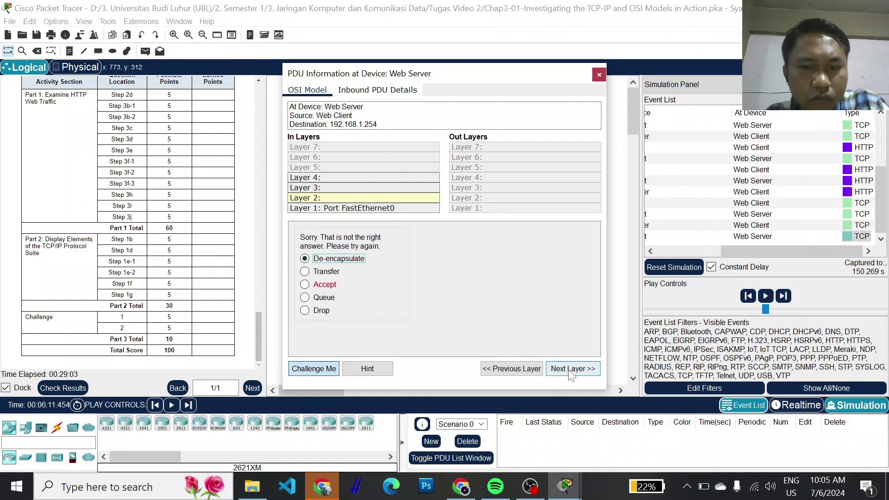
pyautogui.click(573, 369)
# - Answer Layer 3 with De-encapsulate after Transfer is rejected, advancing to Layer 4
pyautogui.click(305, 280)
pyautogui.click(557, 369)
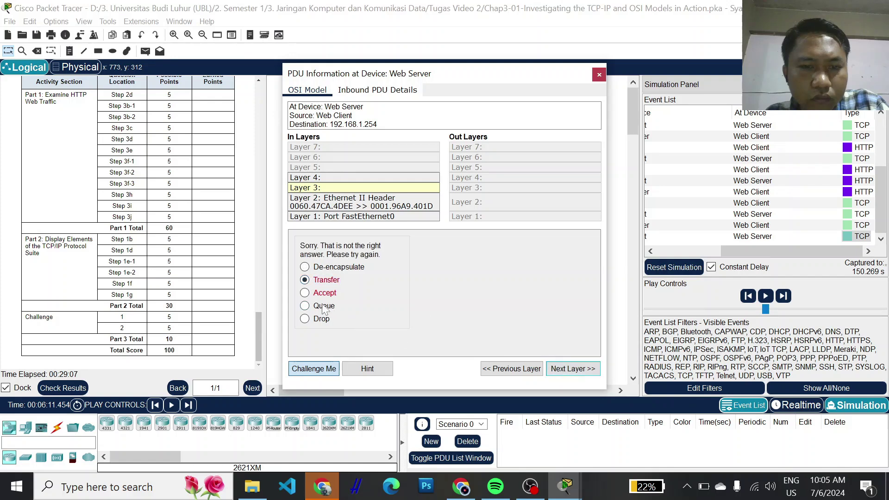
pyautogui.click(305, 267)
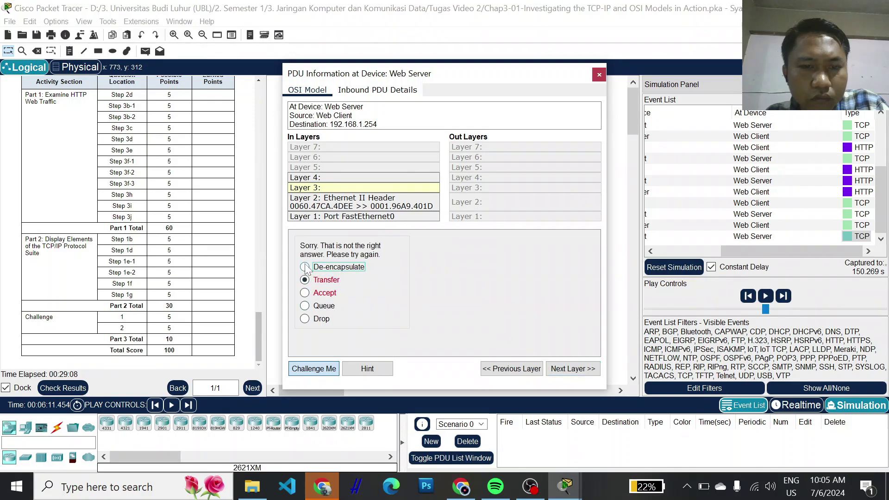
pyautogui.click(577, 378)
# - Try De-encapsulate, Queue, Drop and Transfer at Layer 4, then restart the quiz
pyautogui.click(577, 377)
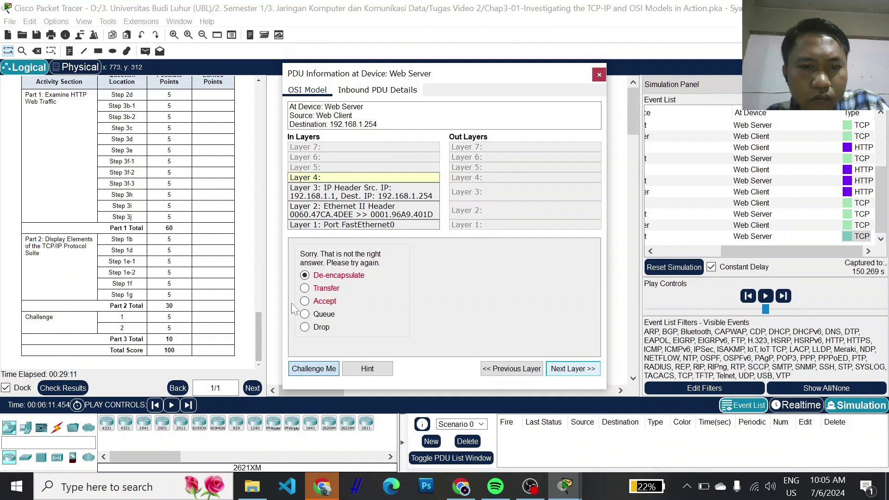
pyautogui.click(305, 314)
pyautogui.click(305, 327)
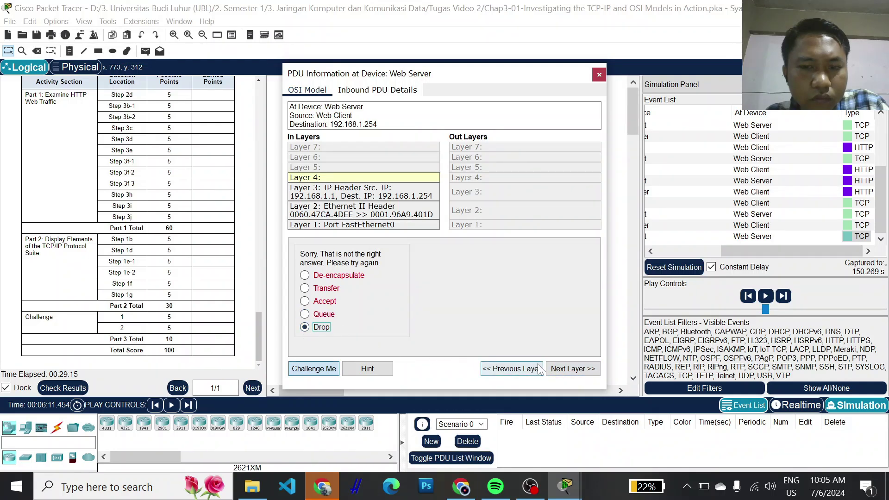
pyautogui.click(305, 288)
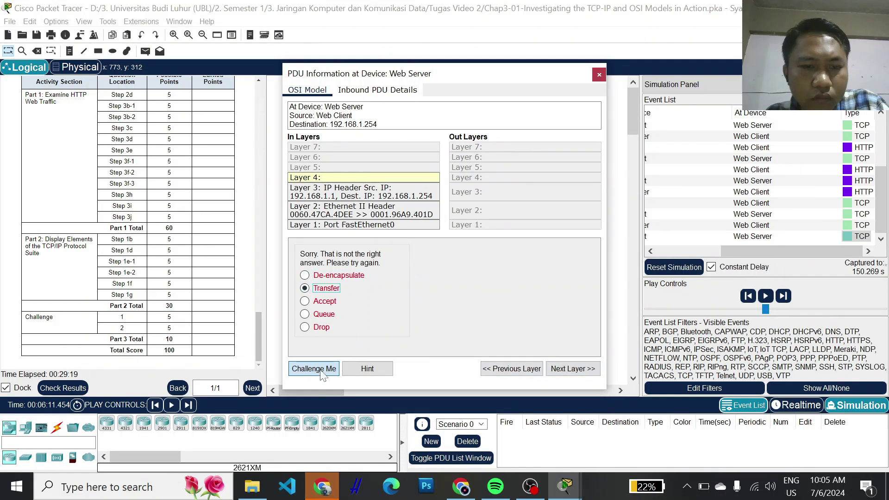
pyautogui.click(322, 373)
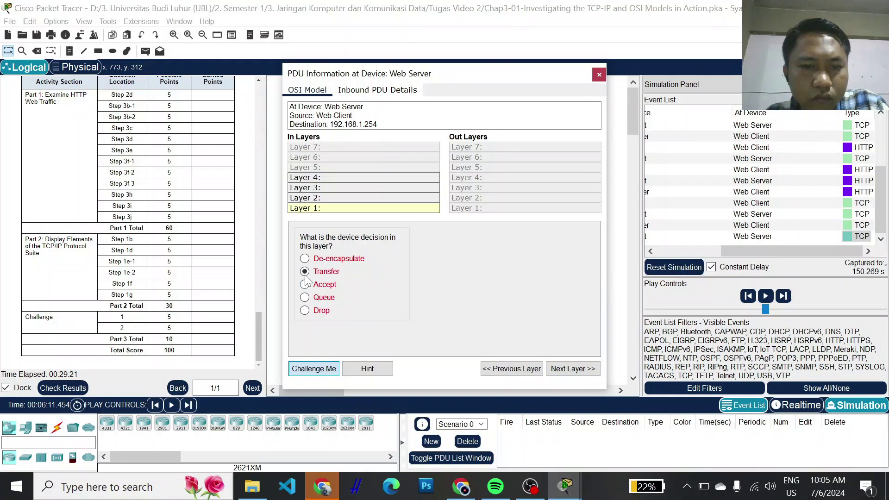
# - Retry Layer 1 with Transfer, Accept and Queue, view the hint, and close the PDU window
pyautogui.click(569, 374)
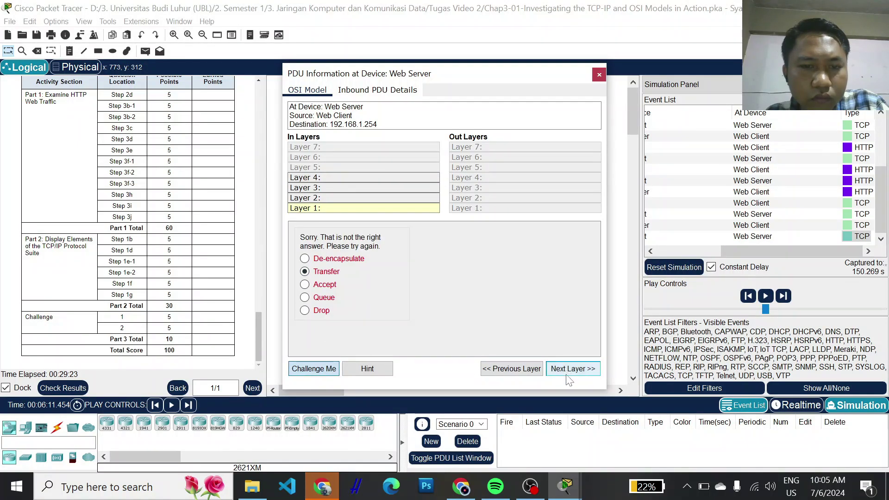
pyautogui.click(305, 258)
pyautogui.click(305, 284)
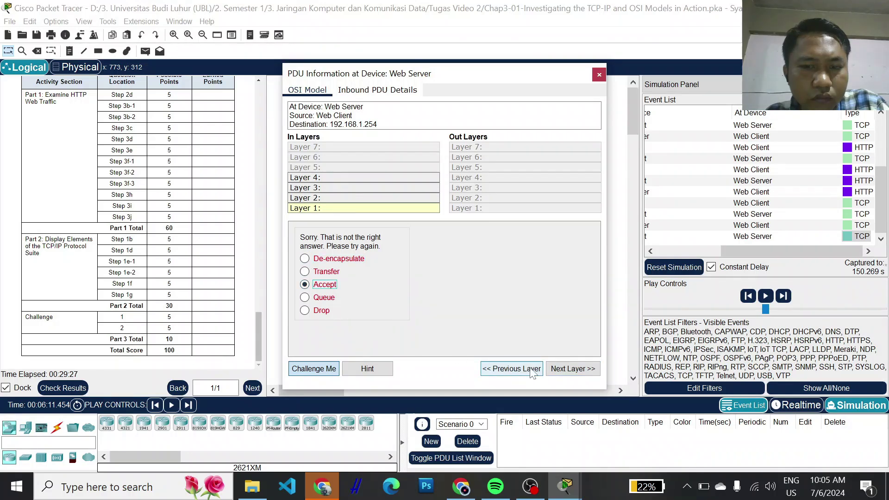
pyautogui.click(318, 370)
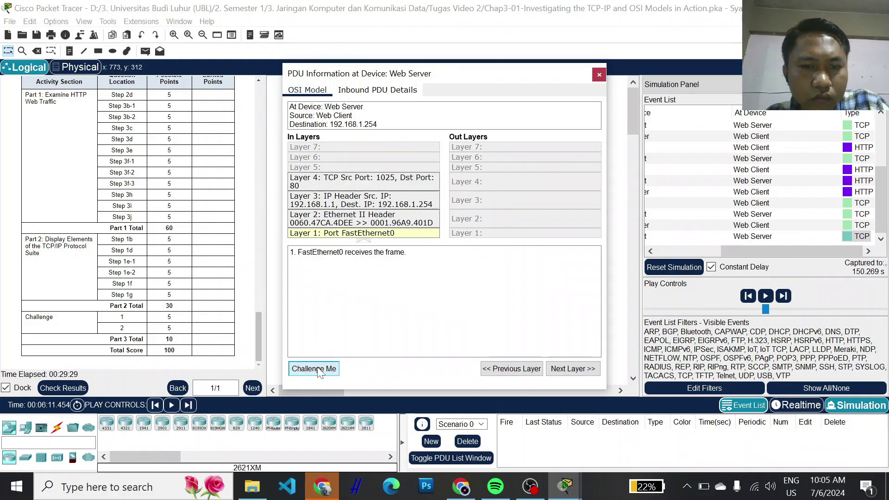
pyautogui.click(319, 372)
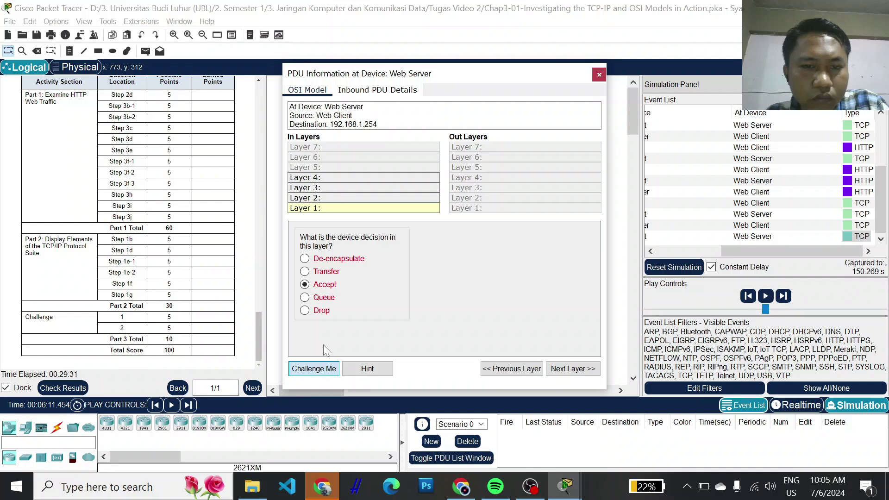
pyautogui.click(304, 297)
pyautogui.click(560, 373)
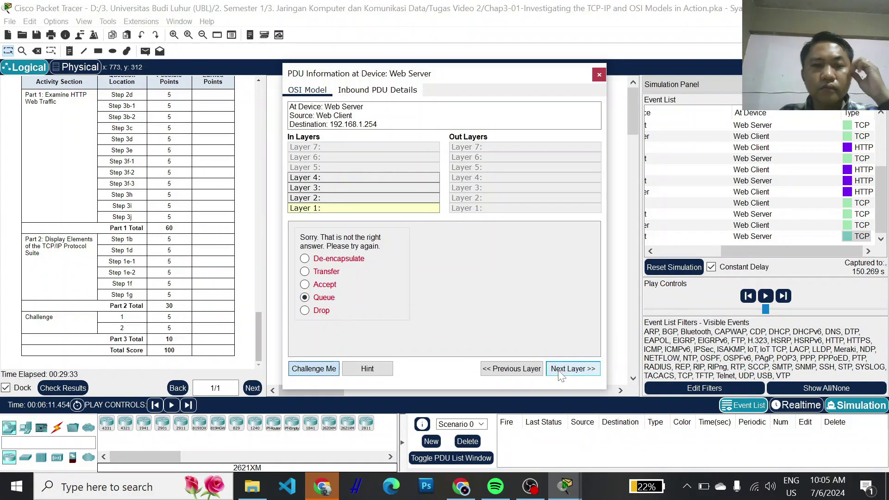
pyautogui.click(516, 374)
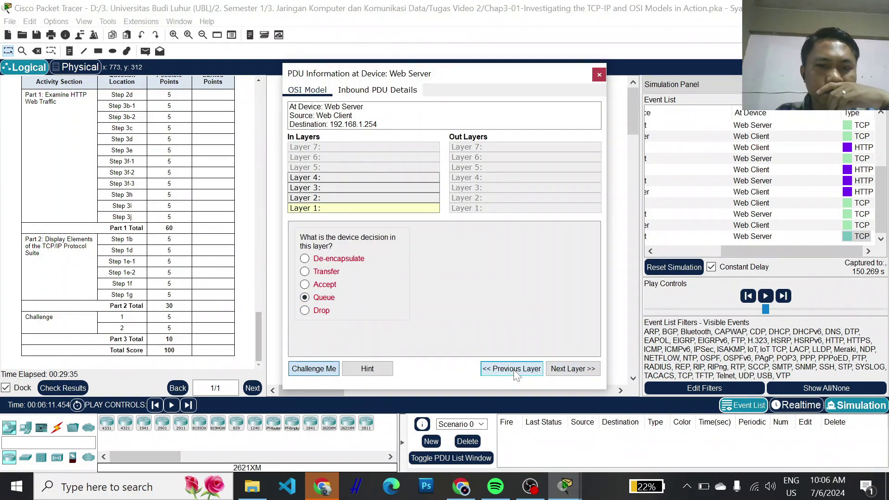
pyautogui.click(367, 369)
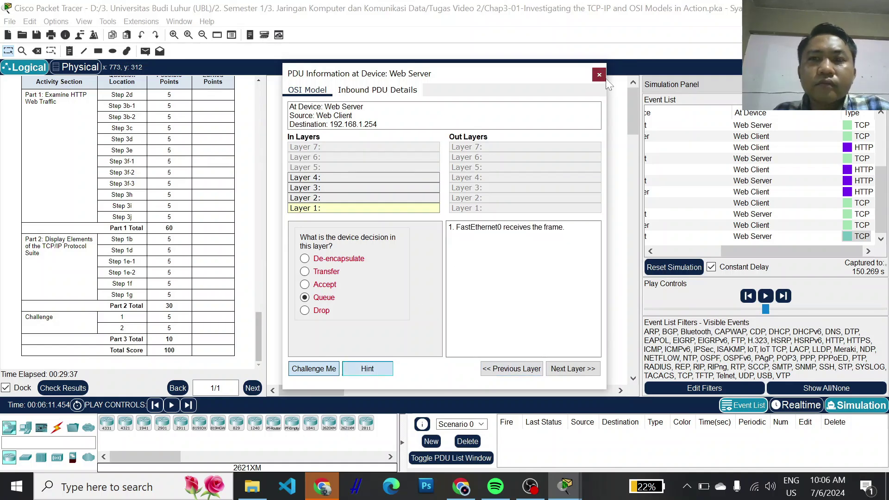
pyautogui.click(599, 75)
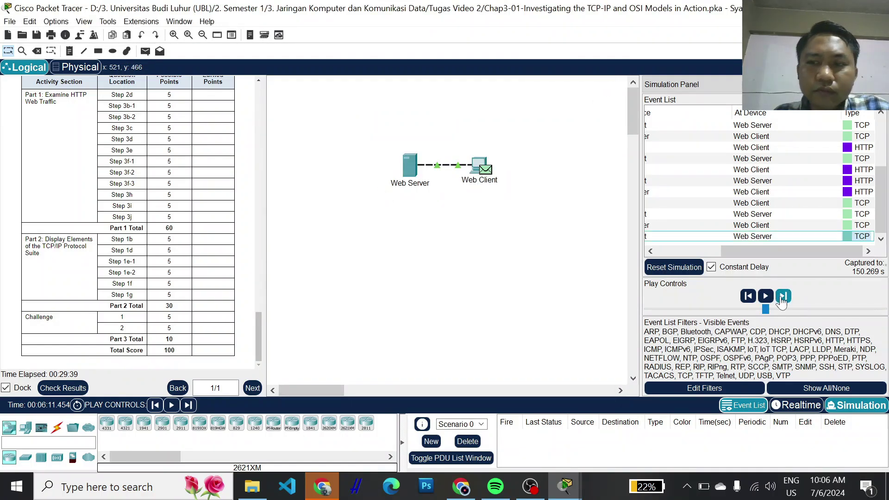
# - Play the simulation to the 0.011 s event and scroll the instructions up to the Challenge section
pyautogui.click(765, 297)
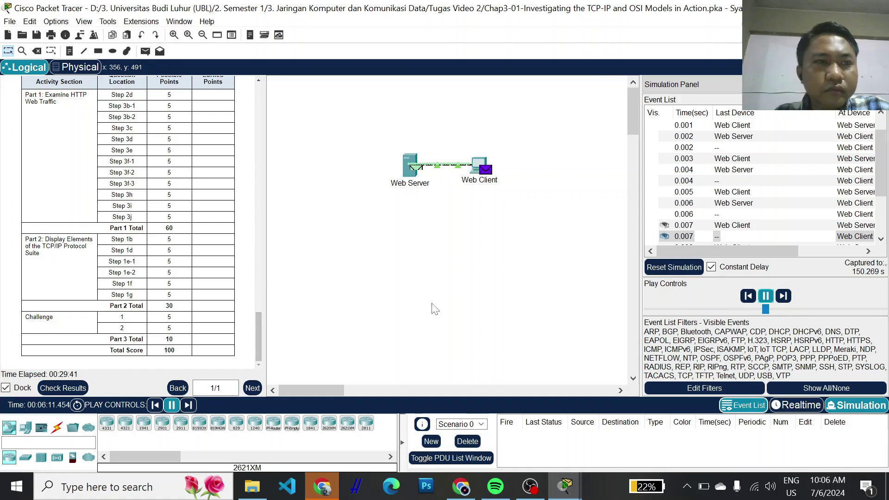
pyautogui.scroll(3, 86, 289)
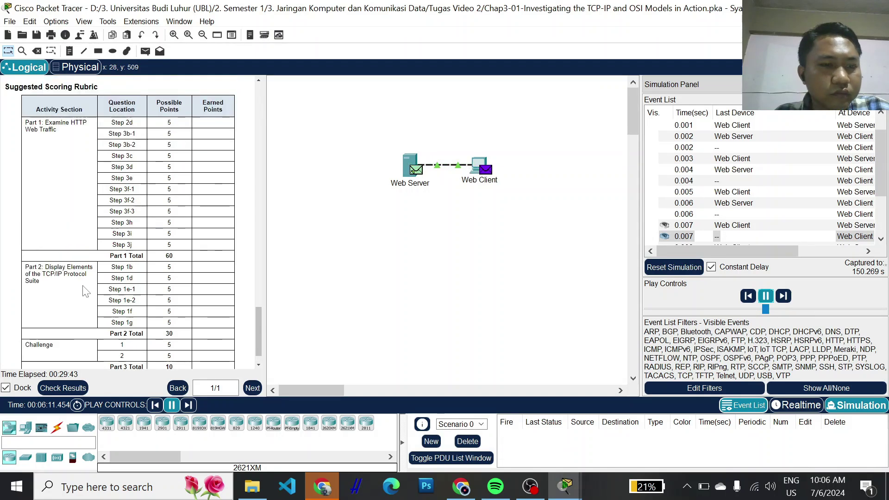
pyautogui.scroll(3, 86, 291)
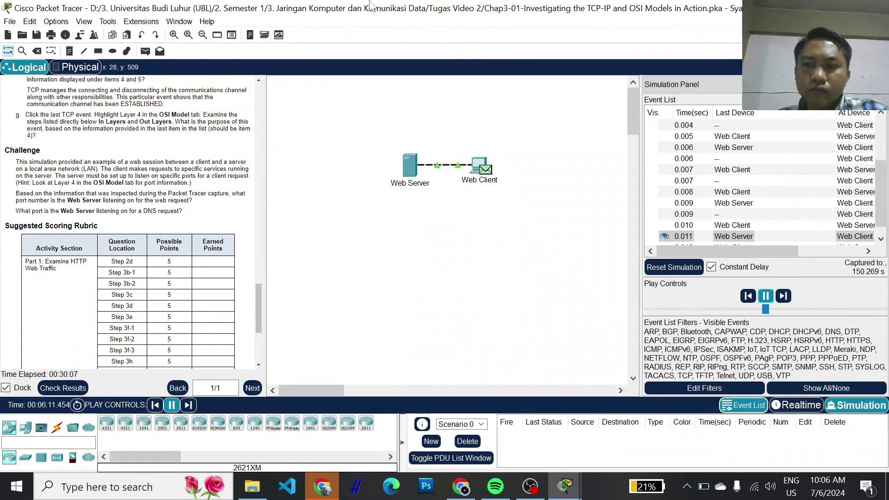
pyautogui.click(783, 296)
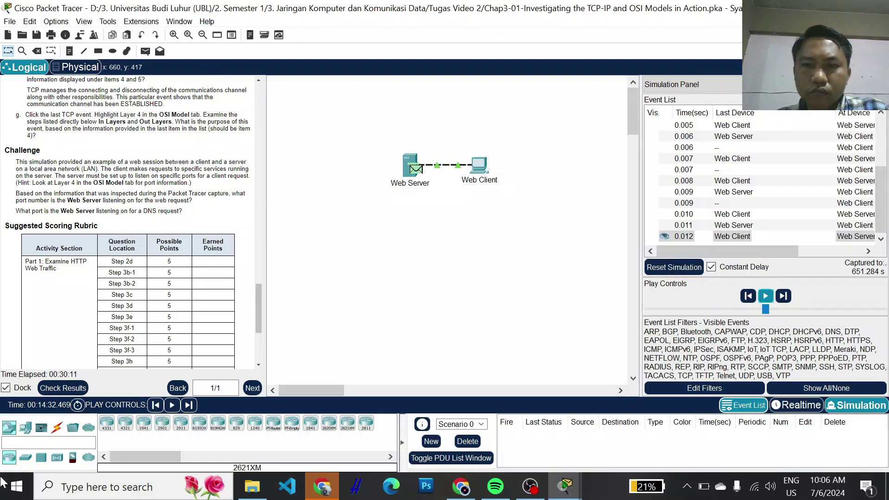
pyautogui.scroll(-2, 343, 296)
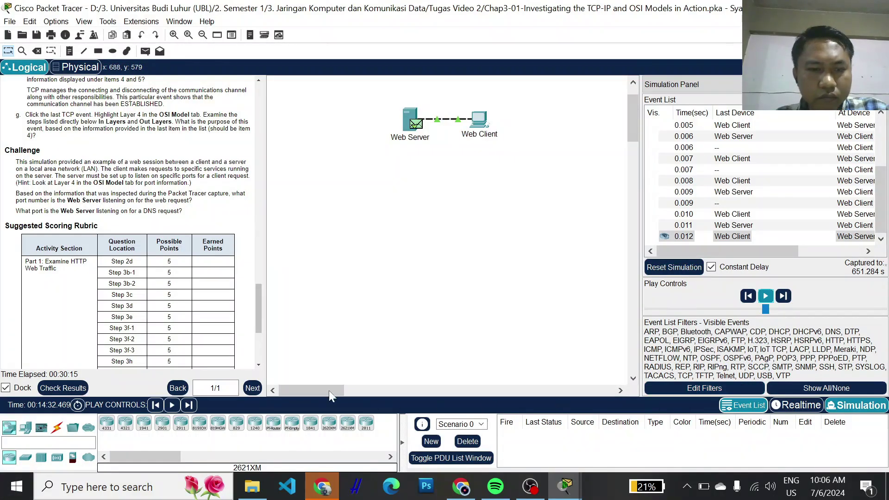
pyautogui.scroll(10, 138, 231)
pyautogui.scroll(15, 208, 189)
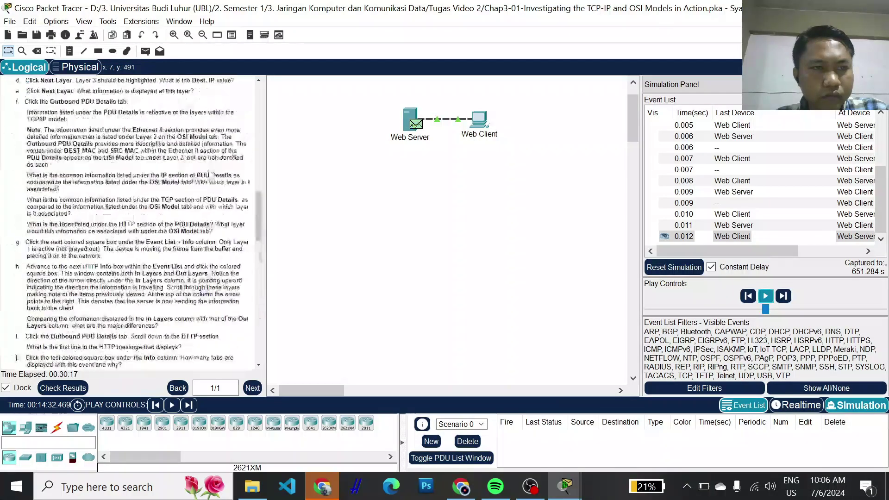
pyautogui.scroll(-20, 204, 240)
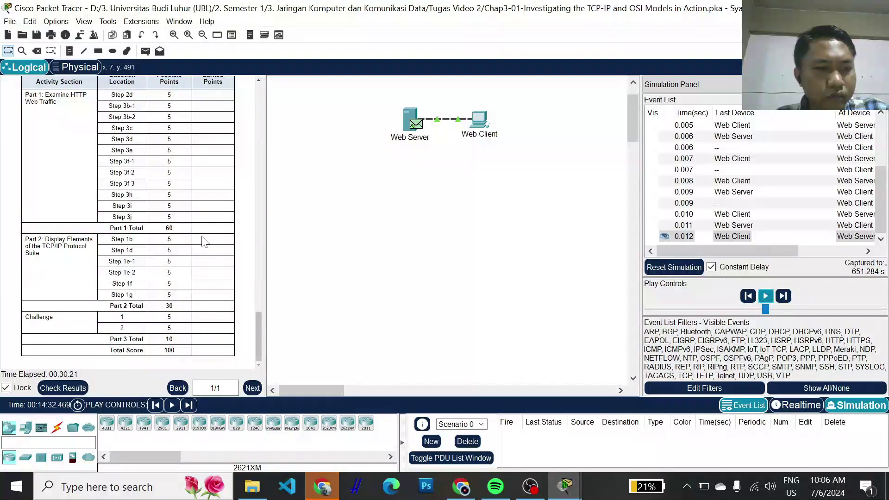
pyautogui.scroll(8, 181, 336)
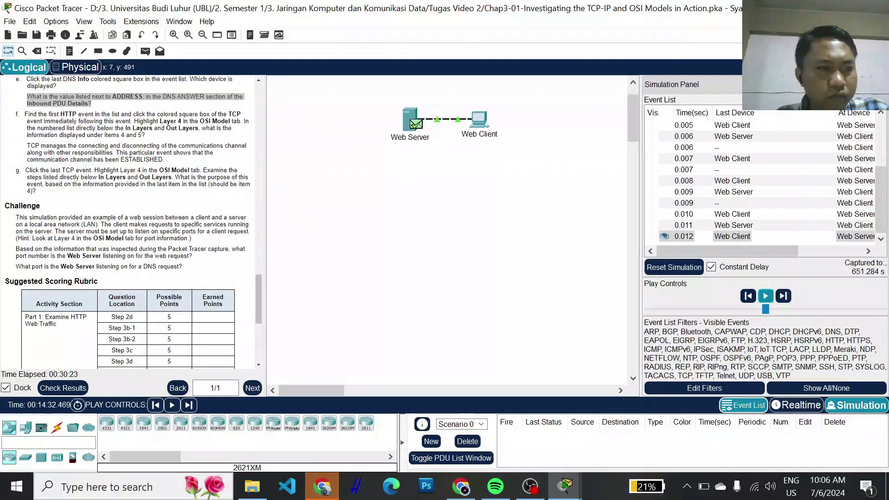
pyautogui.moveTo(780, 248); pyautogui.dragTo(847, 249)
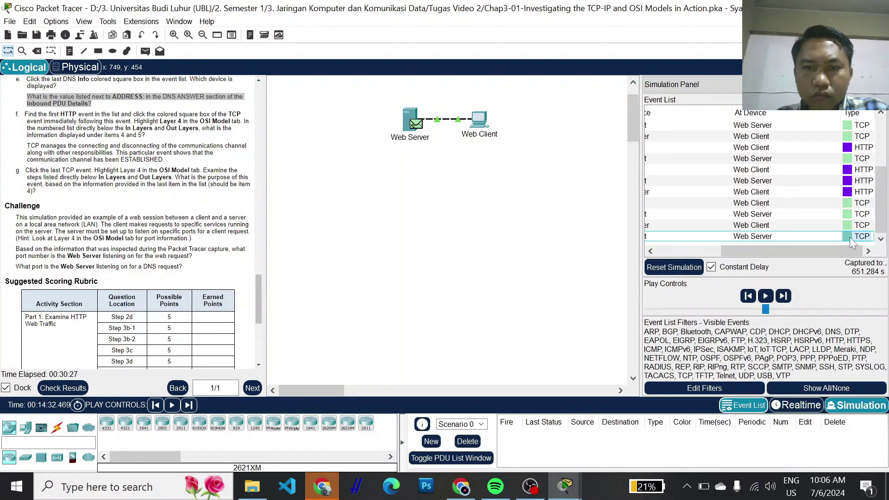
pyautogui.click(849, 237)
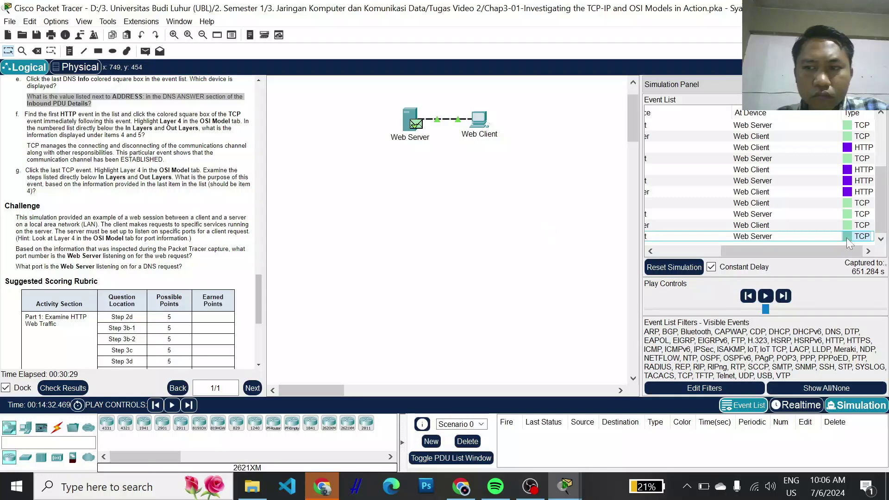
pyautogui.click(849, 237)
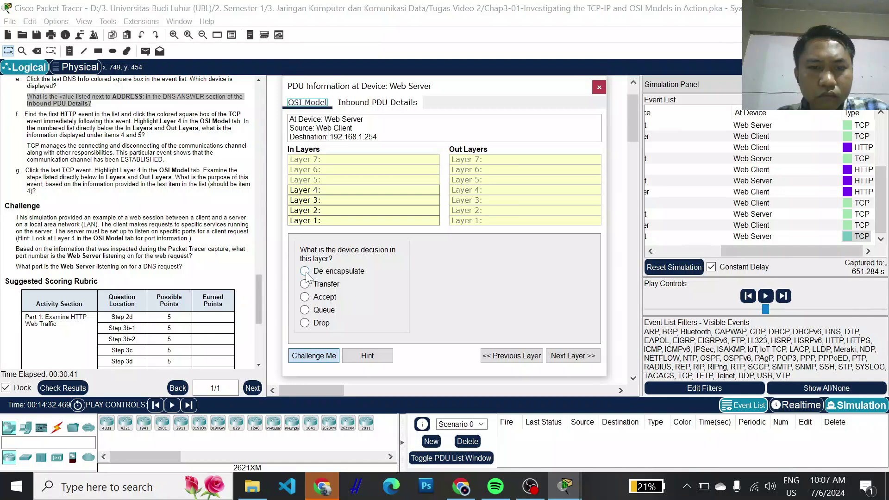
# - Answer De-encapsulate at Layer 1 with a hint, advance through the layers, and return to Layer 3
pyautogui.click(308, 276)
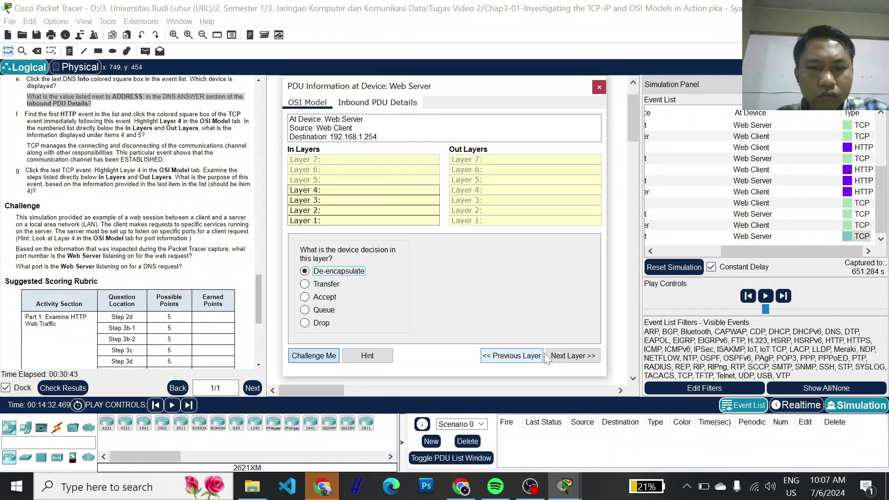
pyautogui.click(387, 358)
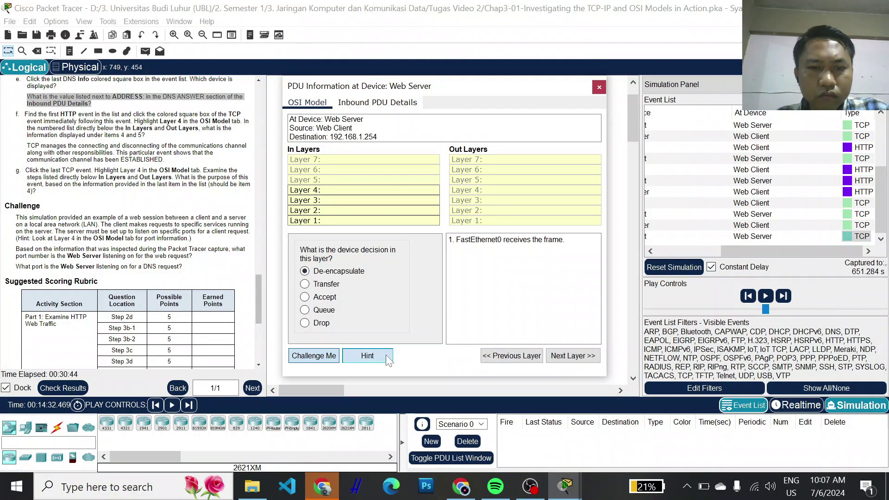
pyautogui.click(576, 361)
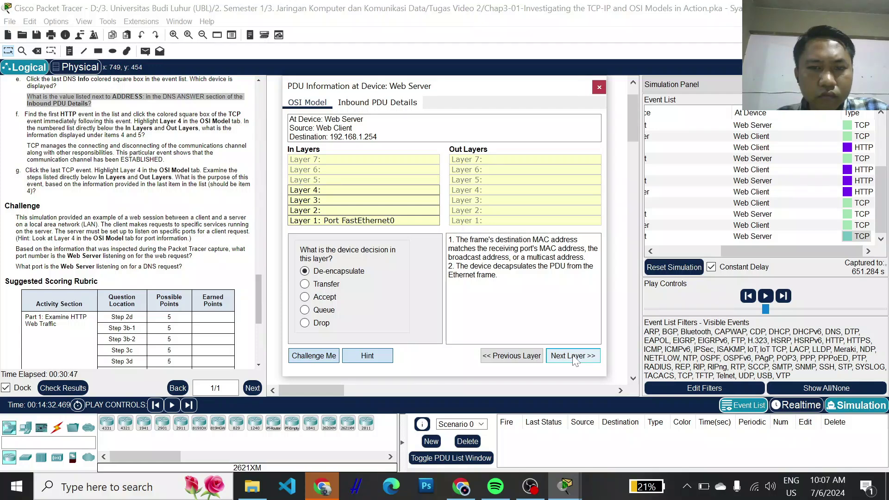
pyautogui.click(575, 360)
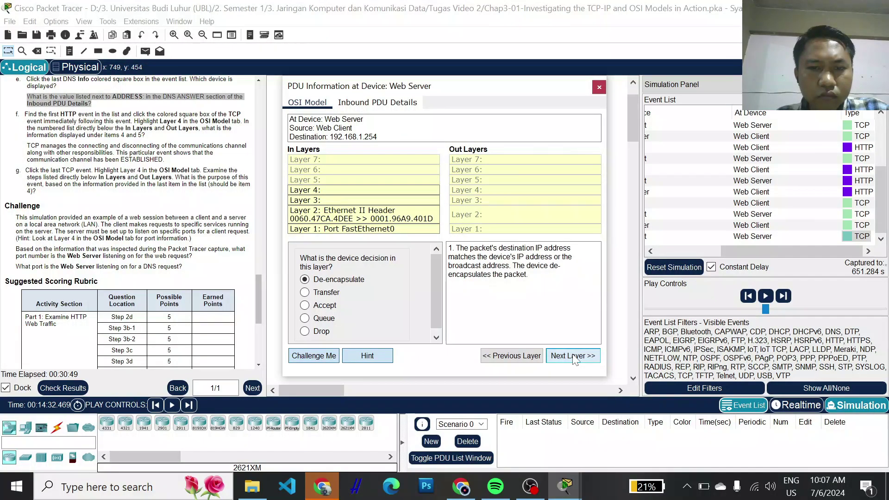
pyautogui.click(575, 360)
pyautogui.click(575, 360)
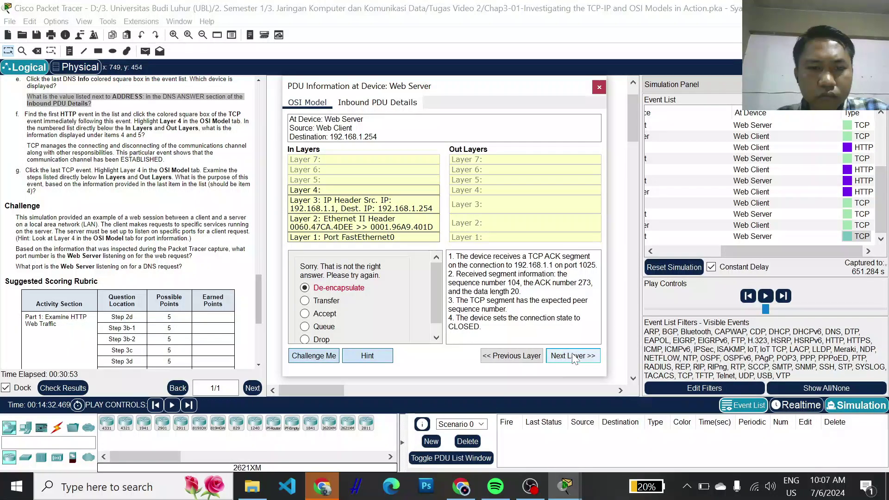
pyautogui.click(512, 356)
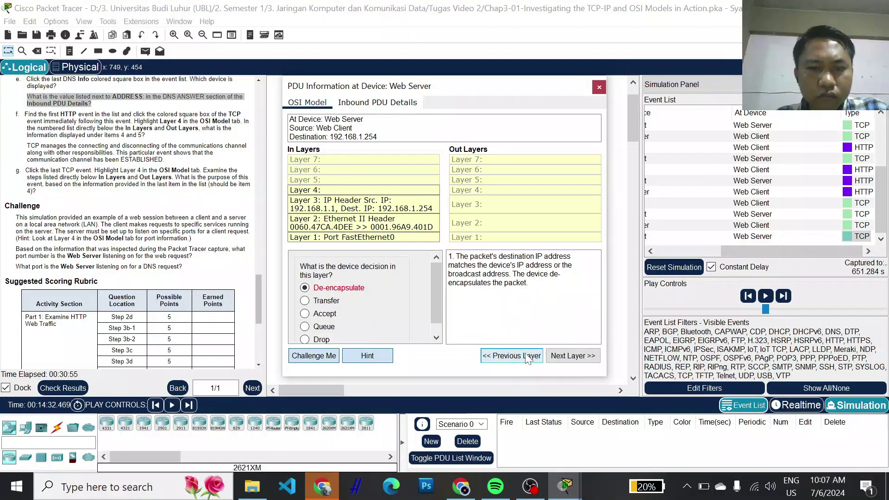
# - Submit Transfer, Accept, Queue and Drop as the device decision; each is rejected
pyautogui.click(305, 302)
pyautogui.click(572, 357)
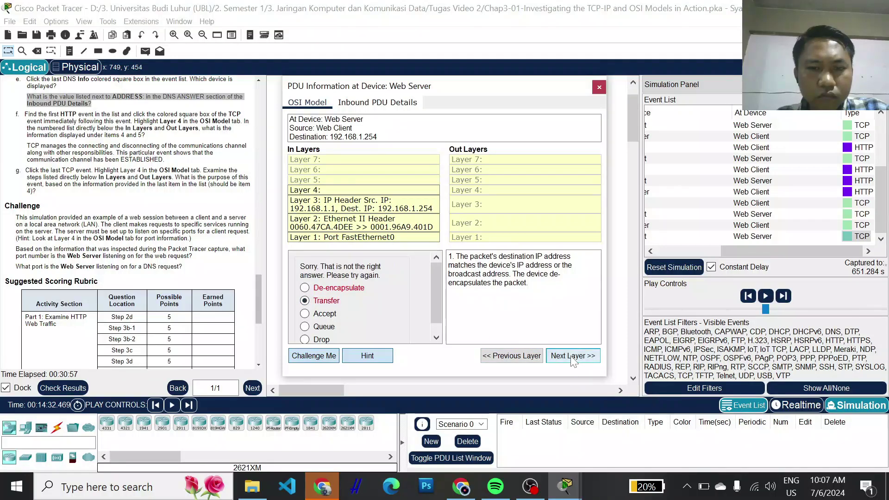
pyautogui.click(305, 314)
pyautogui.click(570, 360)
pyautogui.click(305, 326)
pyautogui.click(573, 360)
pyautogui.click(305, 340)
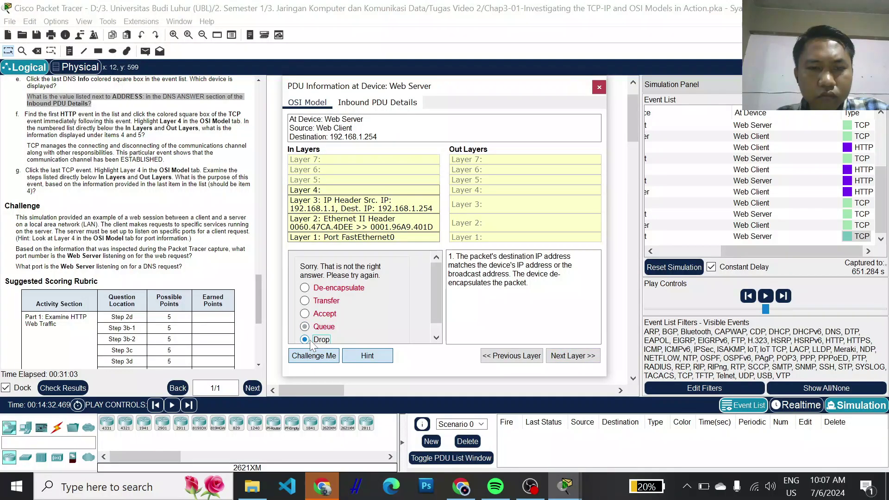
pyautogui.click(573, 355)
pyautogui.scroll(-1, 356, 279)
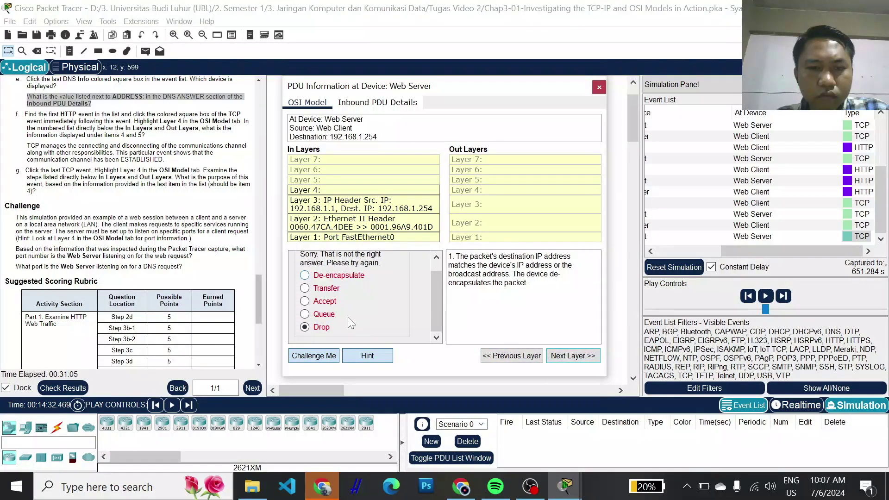
# - Toggle Challenge Me off and on, then close the PDU Information window
pyautogui.click(315, 358)
pyautogui.click(315, 357)
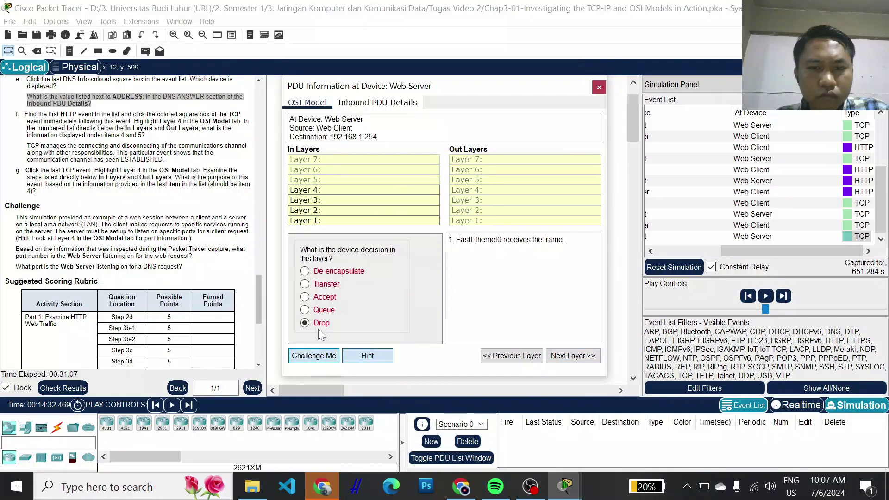
pyautogui.click(317, 357)
pyautogui.click(598, 87)
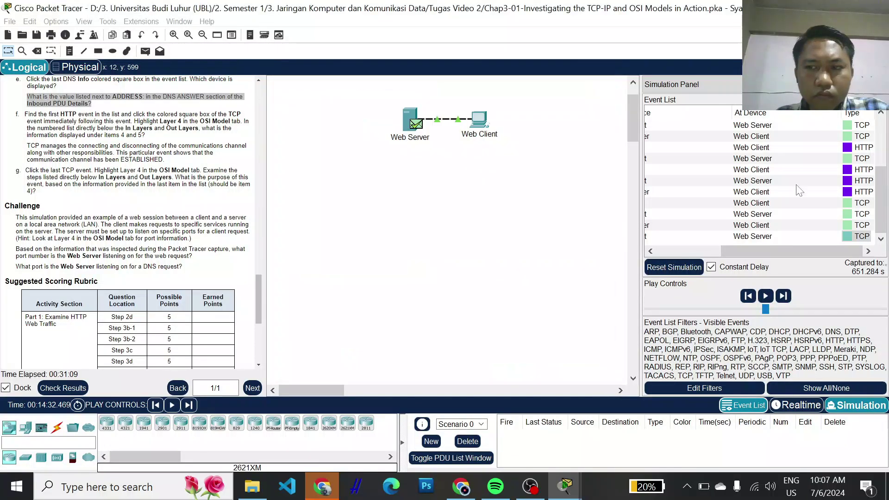
pyautogui.click(852, 236)
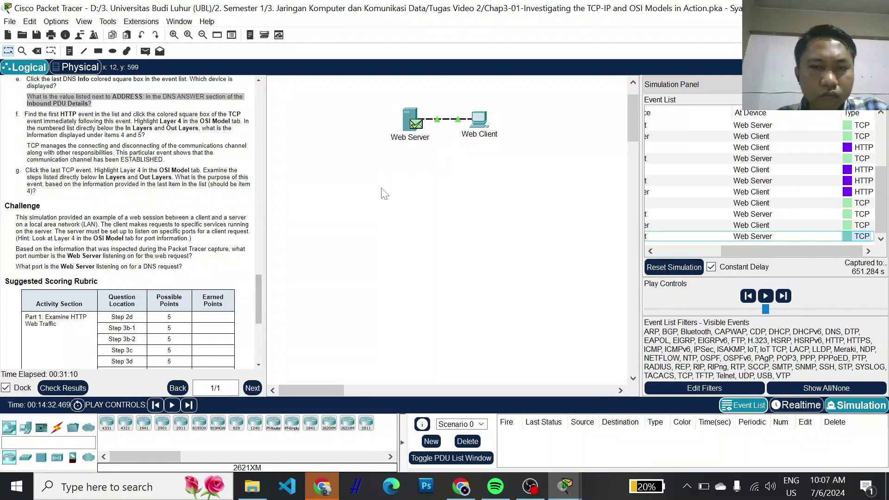
pyautogui.click(416, 124)
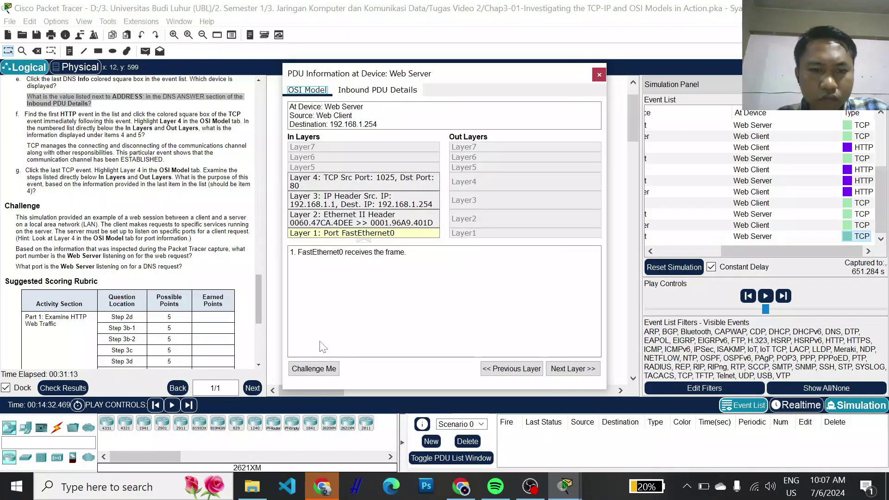
pyautogui.click(318, 369)
pyautogui.click(305, 258)
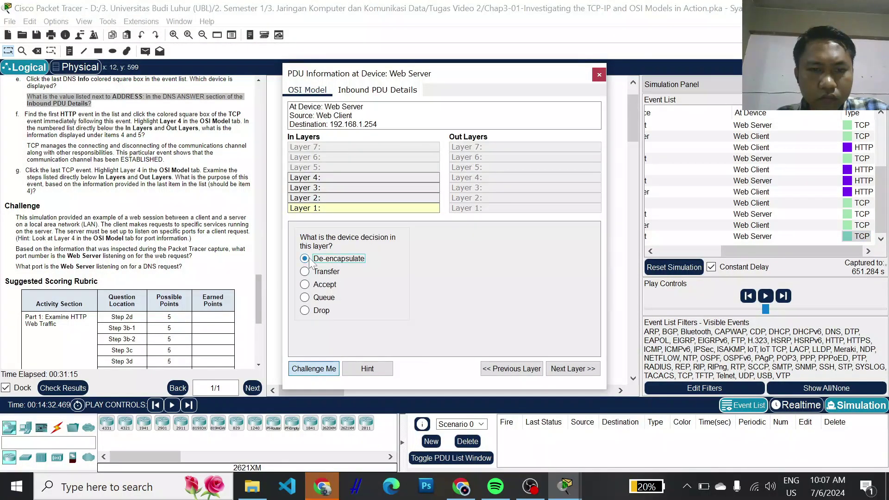
pyautogui.click(573, 369)
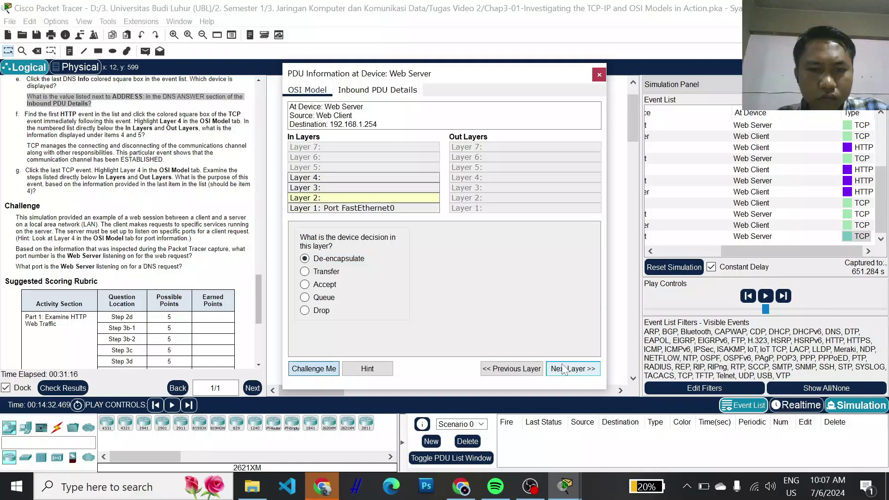
pyautogui.click(373, 369)
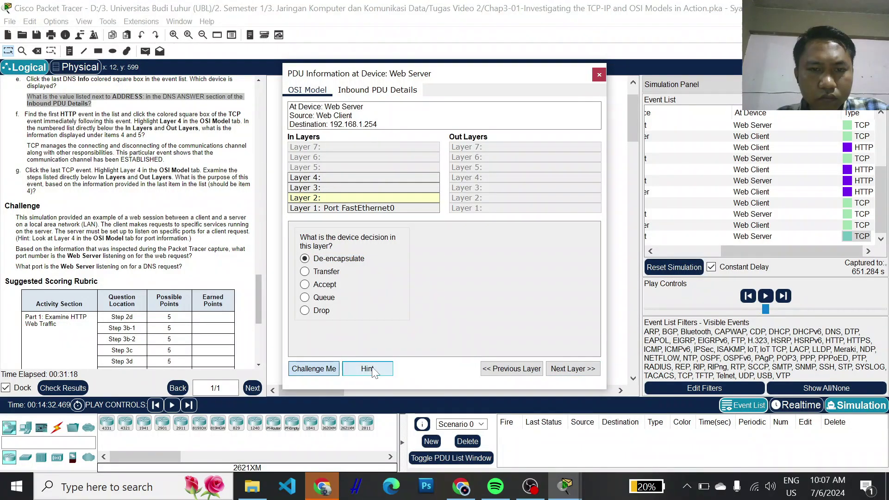
pyautogui.click(572, 368)
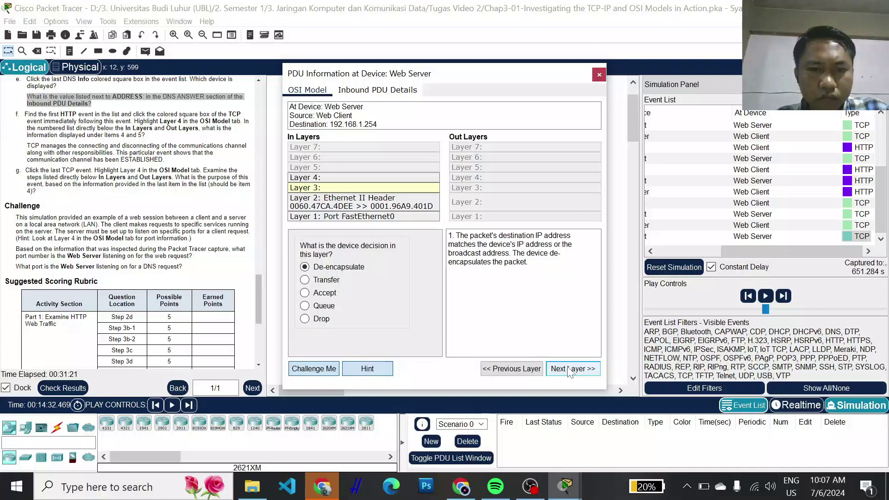
pyautogui.click(304, 293)
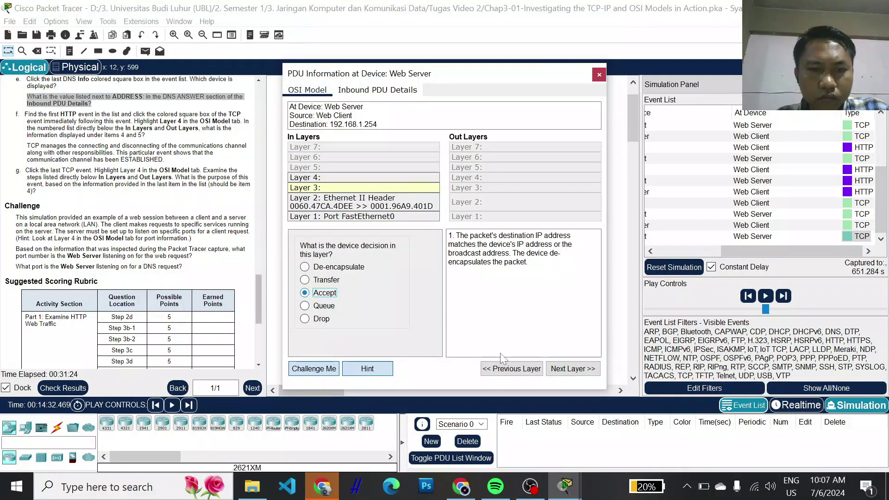
pyautogui.click(578, 370)
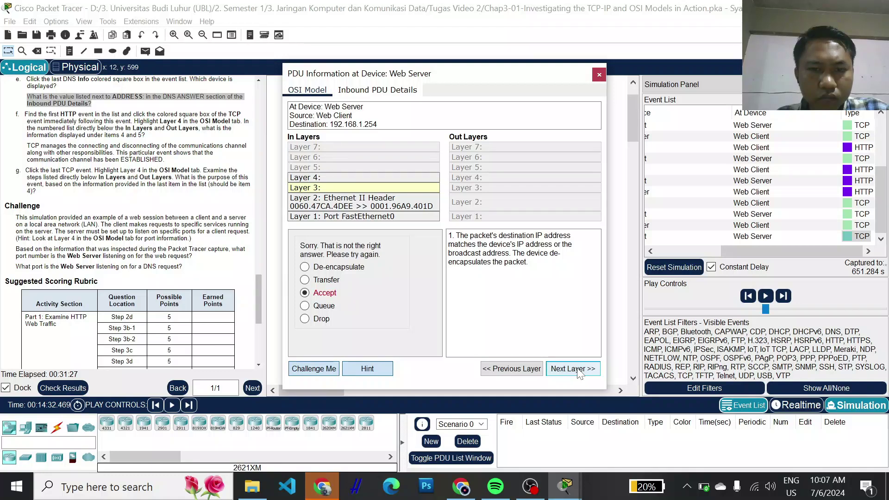
pyautogui.click(313, 308)
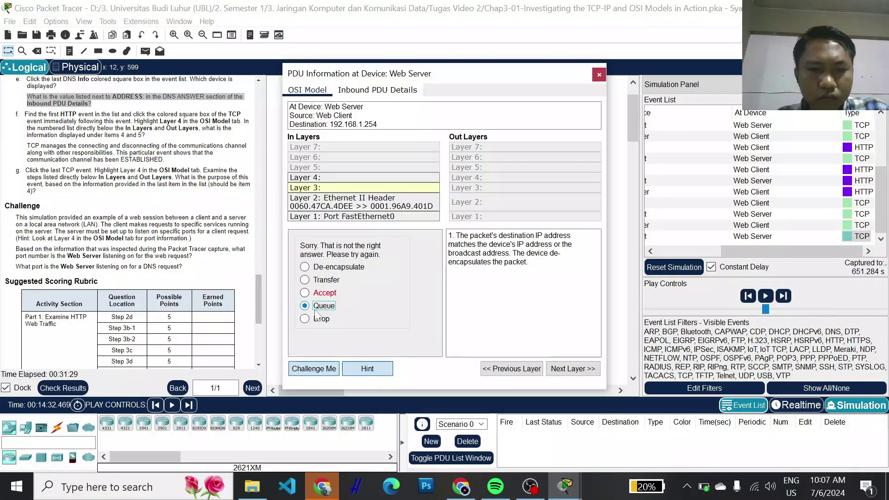
pyautogui.click(566, 370)
pyautogui.click(509, 373)
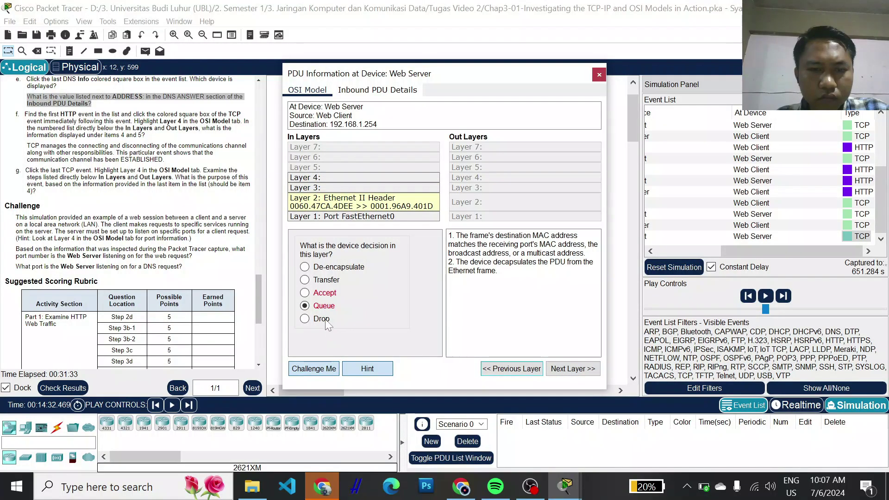
pyautogui.click(305, 319)
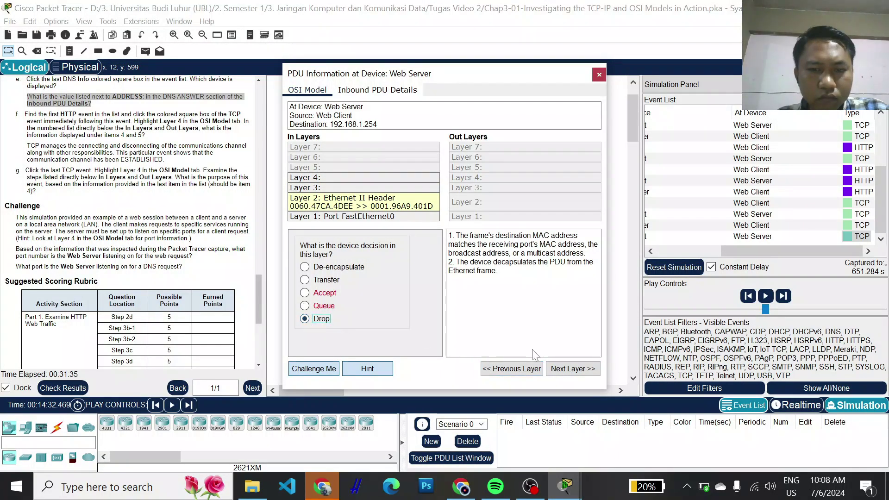
pyautogui.click(573, 370)
pyautogui.click(322, 370)
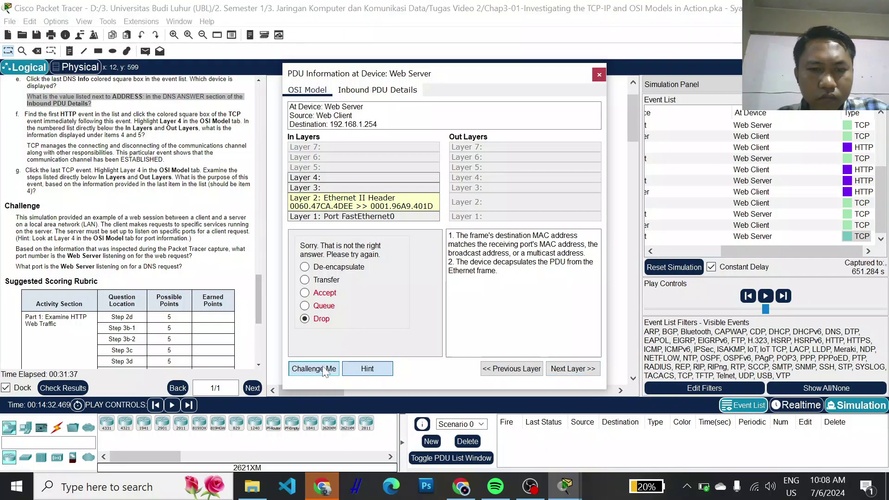
pyautogui.click(323, 370)
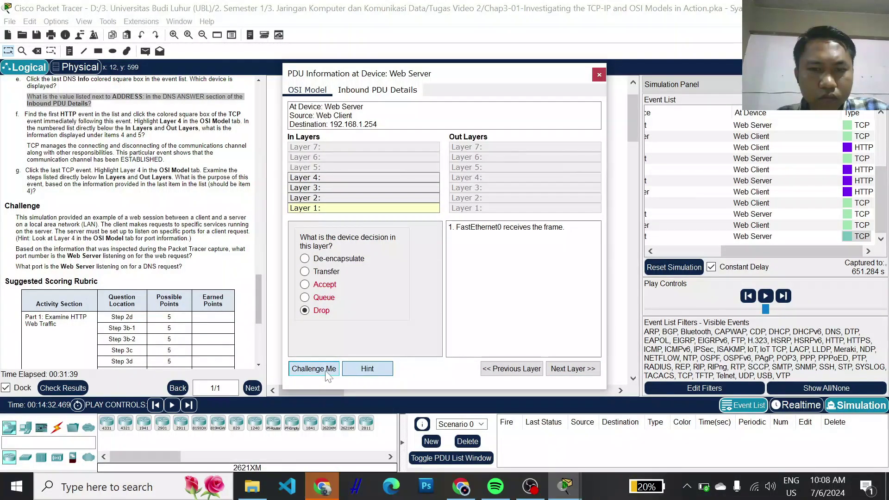
pyautogui.click(328, 371)
pyautogui.click(599, 75)
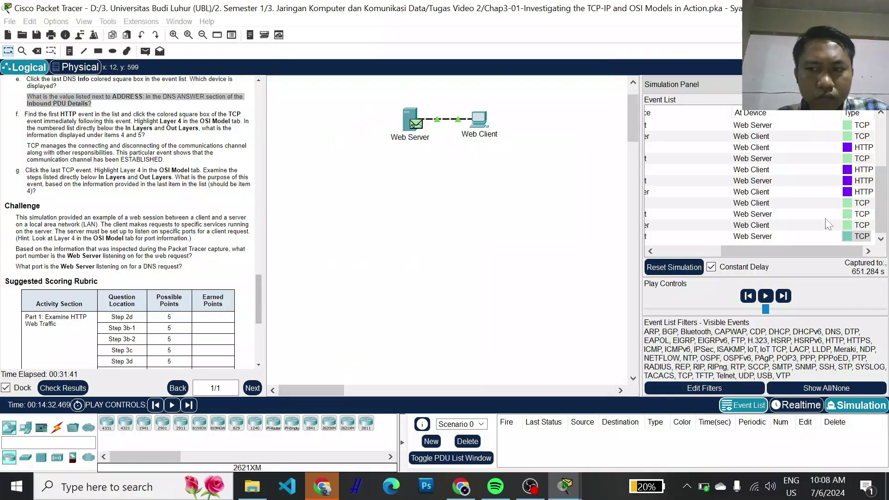
# - Reopen the last Web Server TCP event's PDU details and restart the Challenge Me quiz
pyautogui.click(848, 236)
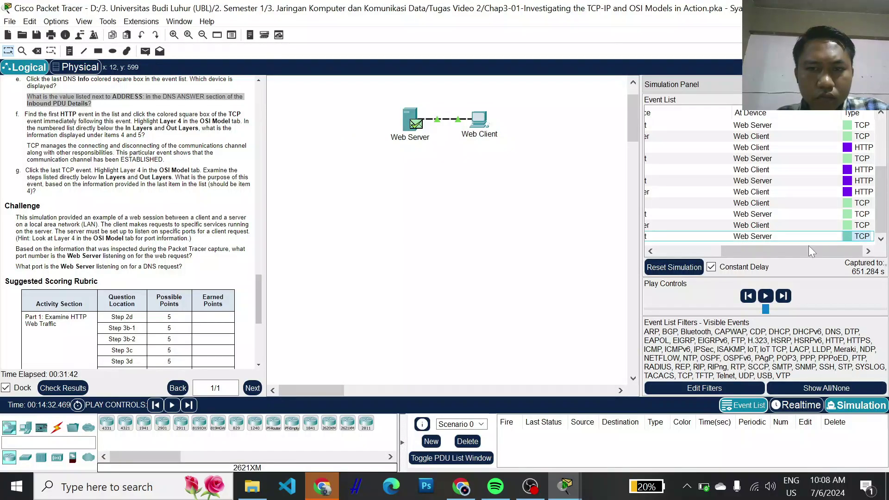
pyautogui.click(847, 237)
pyautogui.click(847, 235)
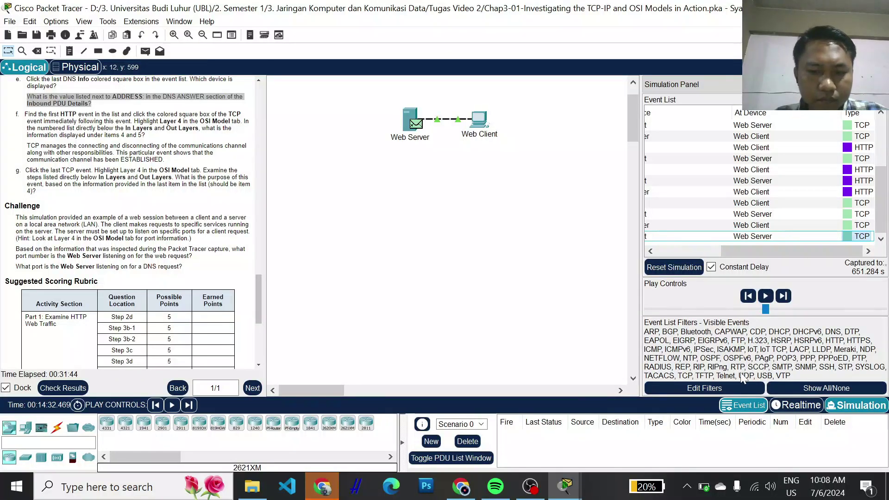
pyautogui.click(849, 235)
pyautogui.click(313, 369)
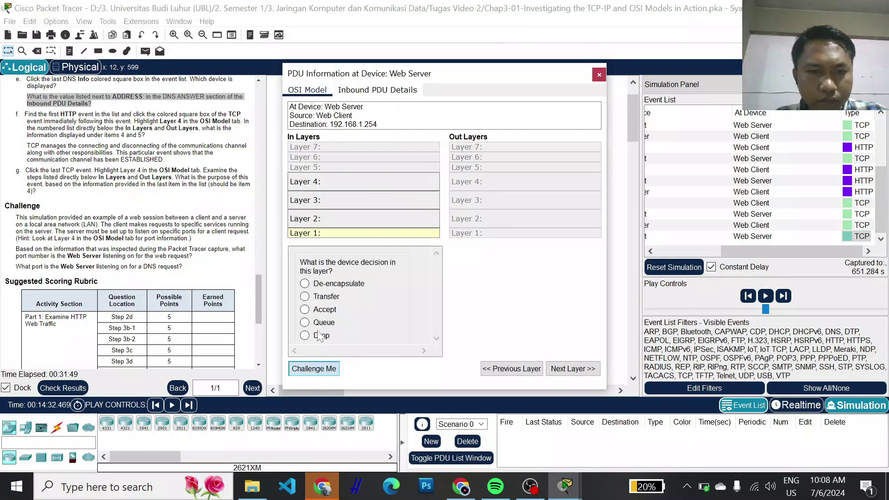
# - Answer De-encapsulate at Layer 1, view the Layer 2 hint, advance, and submit Queue
pyautogui.click(305, 258)
pyautogui.click(553, 369)
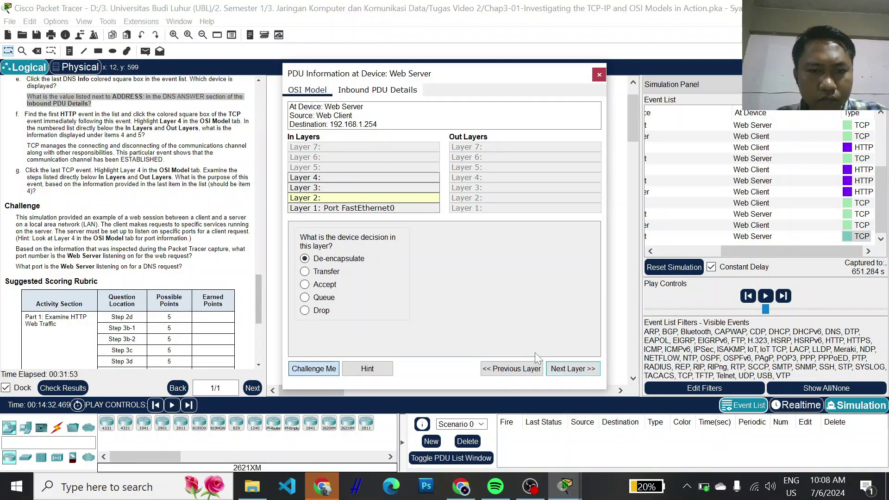
pyautogui.click(373, 370)
pyautogui.click(571, 370)
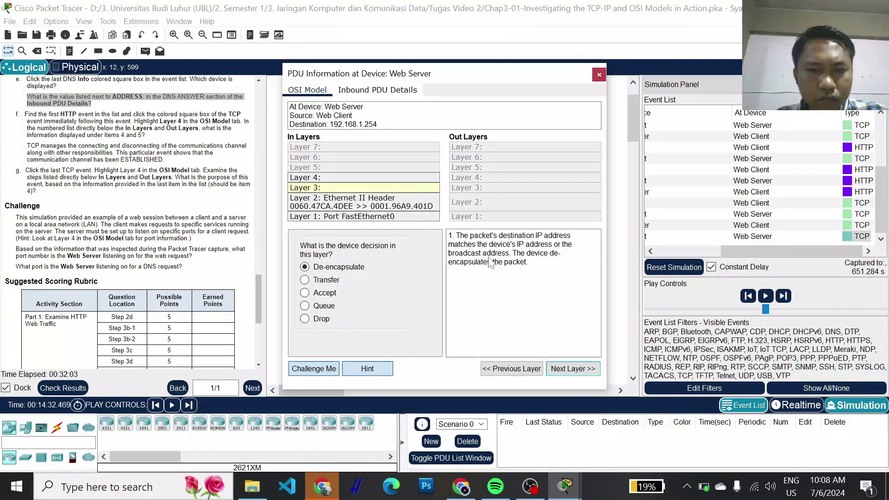
pyautogui.click(305, 306)
pyautogui.click(568, 369)
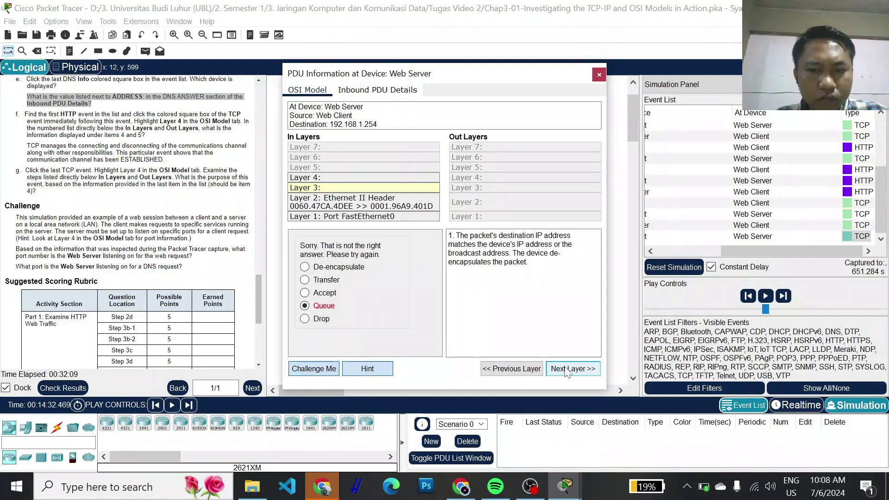
# - Submit Accept, toggle Challenge Me off and on, and close the PDU window
pyautogui.click(361, 369)
pyautogui.click(304, 293)
pyautogui.click(582, 373)
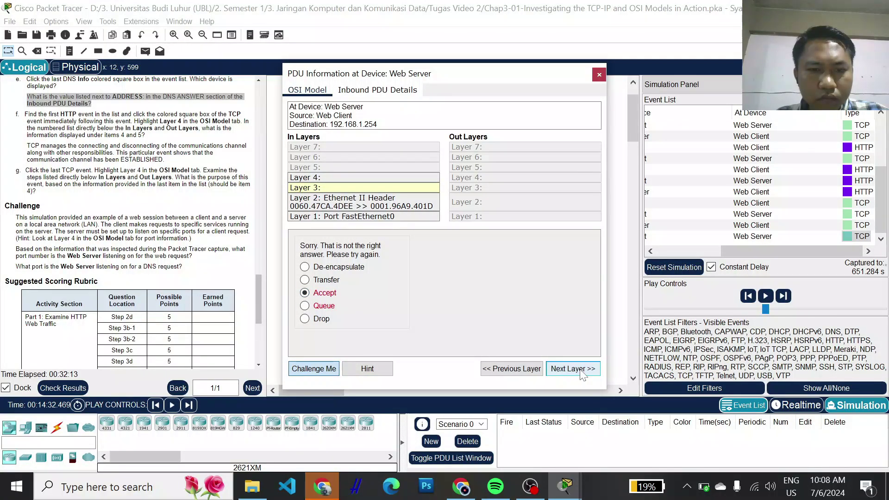
pyautogui.click(305, 371)
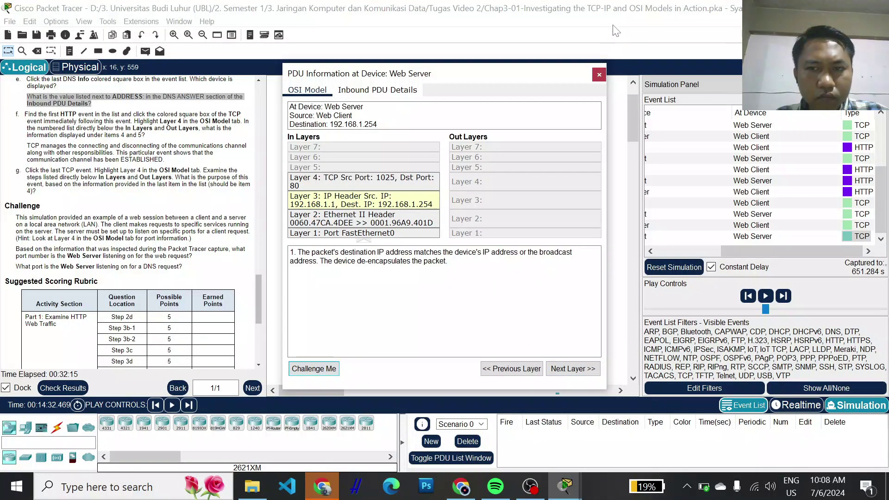
pyautogui.click(305, 369)
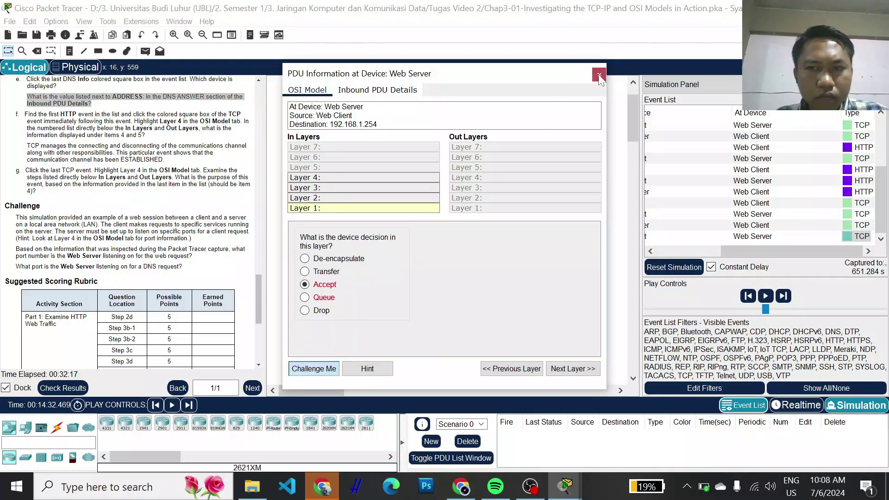
pyautogui.click(599, 75)
pyautogui.click(730, 235)
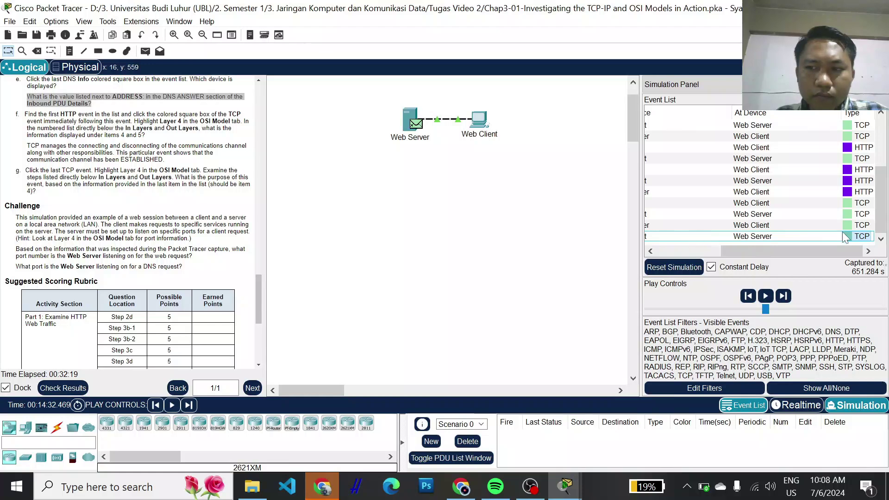
# - Open the last TCP event's PDU details, submit Transfer (rejected), and close the window
pyautogui.click(849, 237)
pyautogui.click(850, 237)
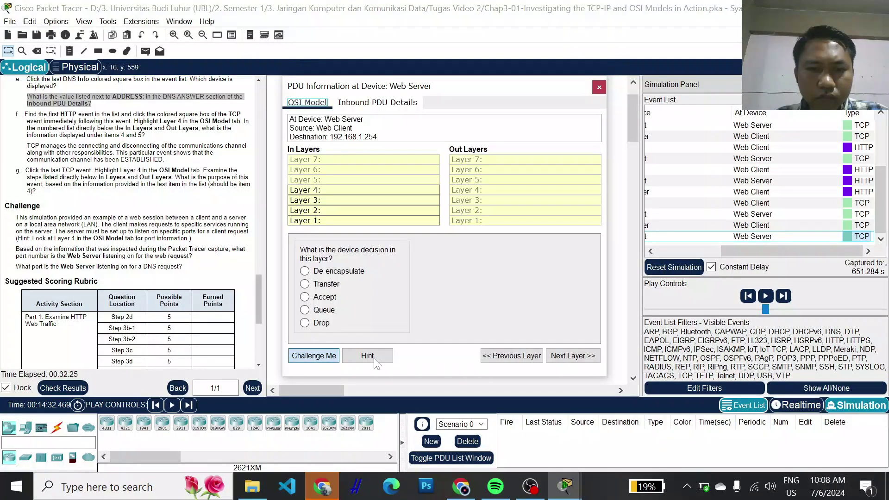
pyautogui.click(304, 284)
pyautogui.click(557, 357)
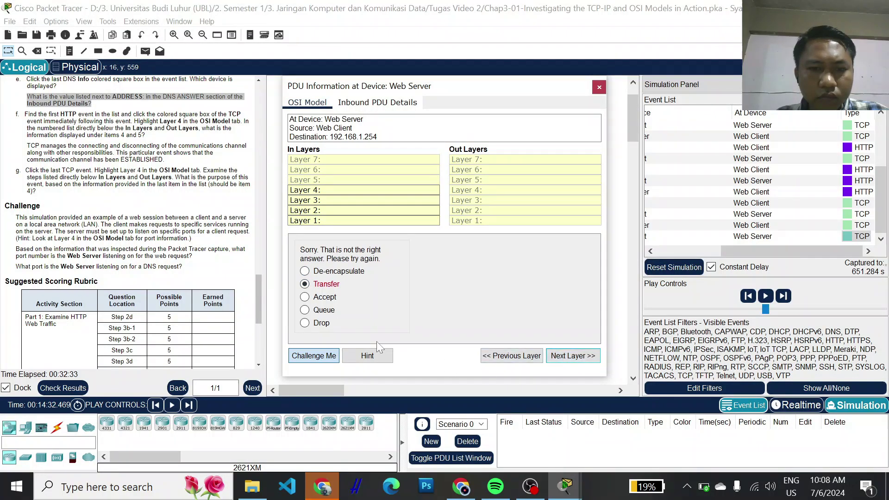
pyautogui.click(599, 87)
# - Reopen the event and answer De-encapsulate for Layers 1–3 and Accept for Layer 4
pyautogui.click(848, 238)
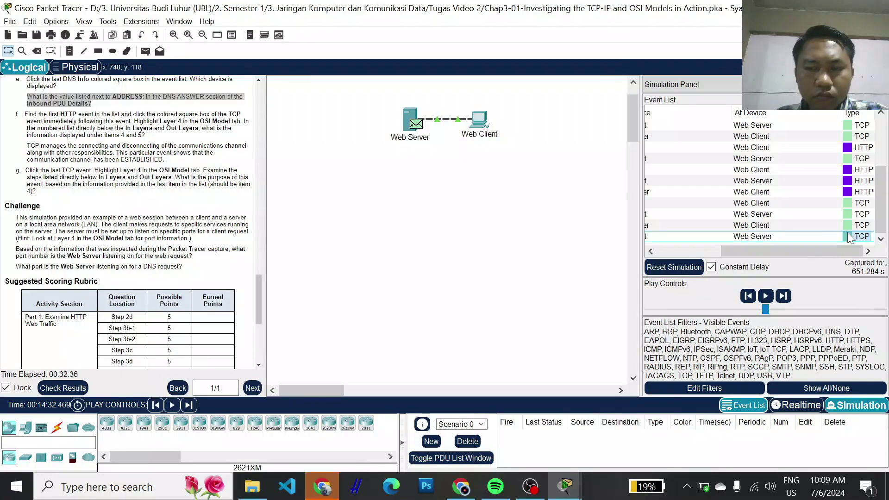
pyautogui.click(848, 236)
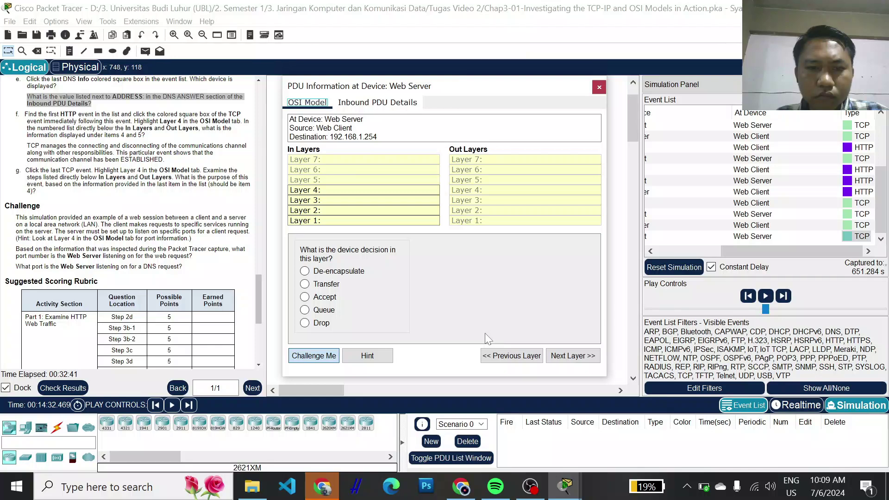
pyautogui.click(305, 271)
pyautogui.click(556, 357)
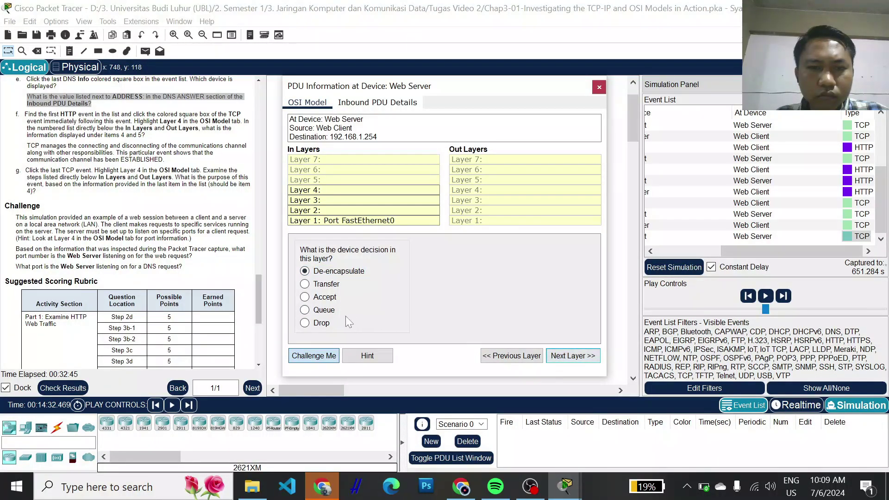
pyautogui.click(563, 357)
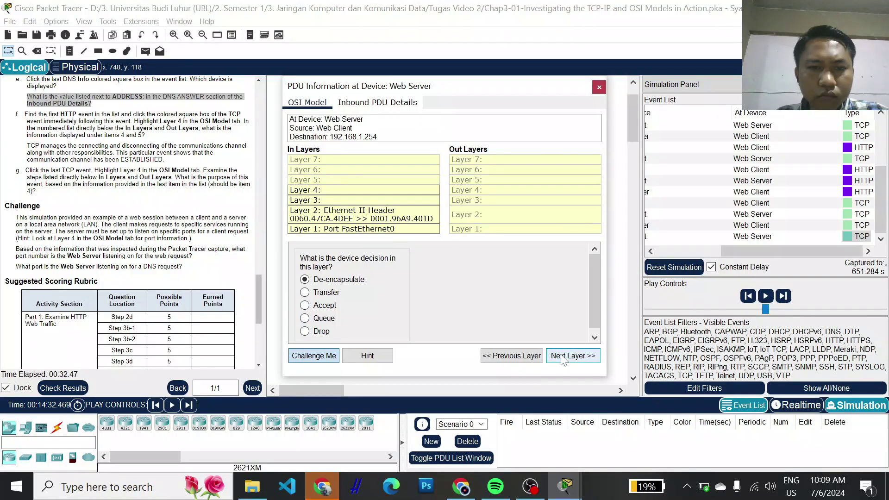
pyautogui.click(565, 357)
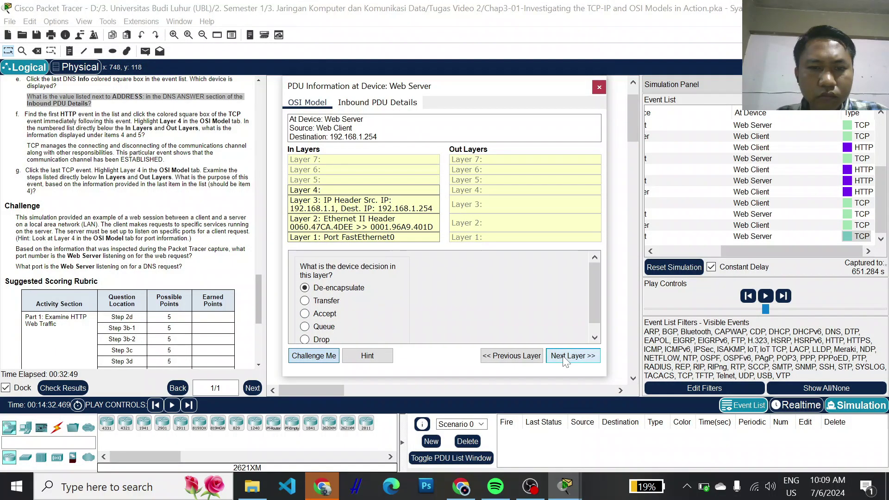
pyautogui.click(565, 357)
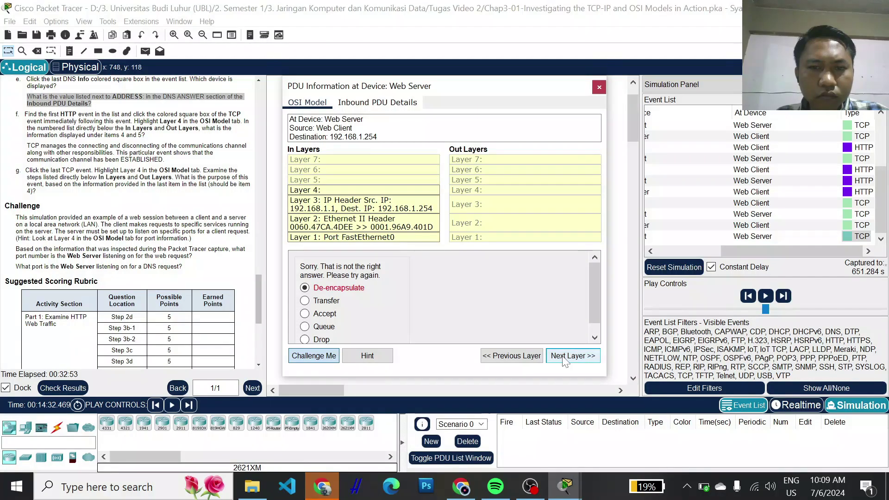
pyautogui.click(309, 301)
pyautogui.click(306, 314)
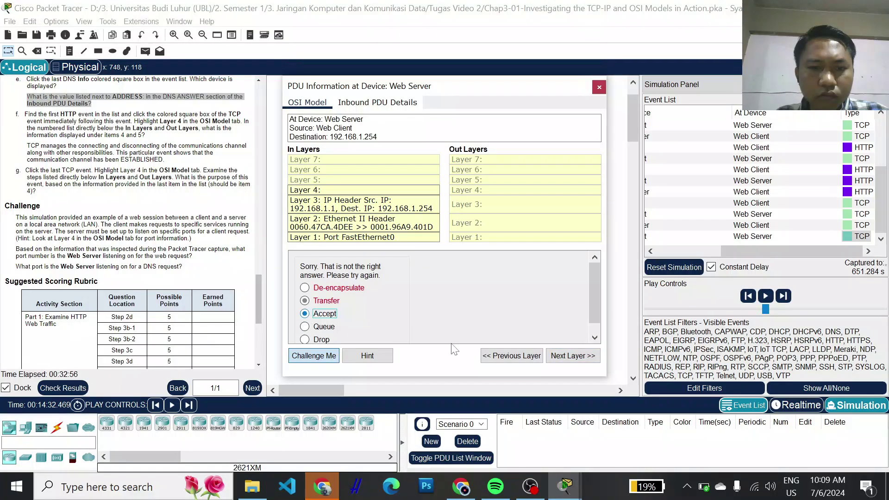
pyautogui.click(574, 358)
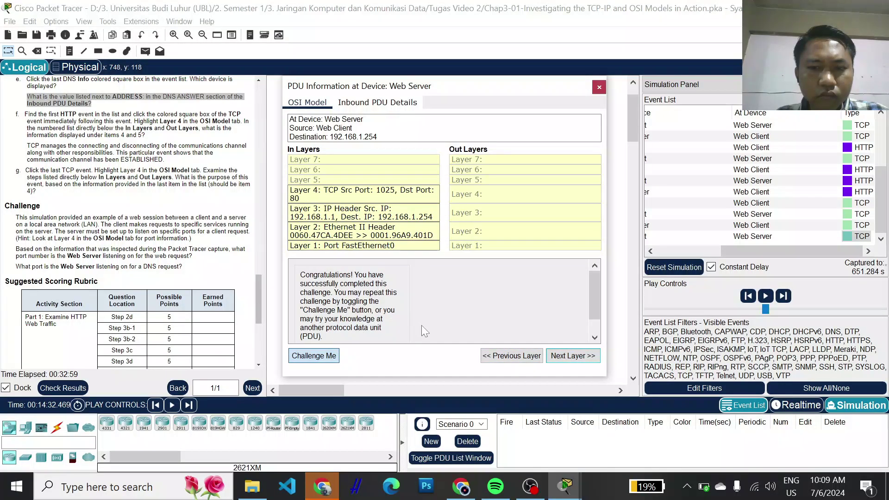
# - Scroll through the Congratulations message and the TCP ACK explanation
pyautogui.scroll(-1, 422, 326)
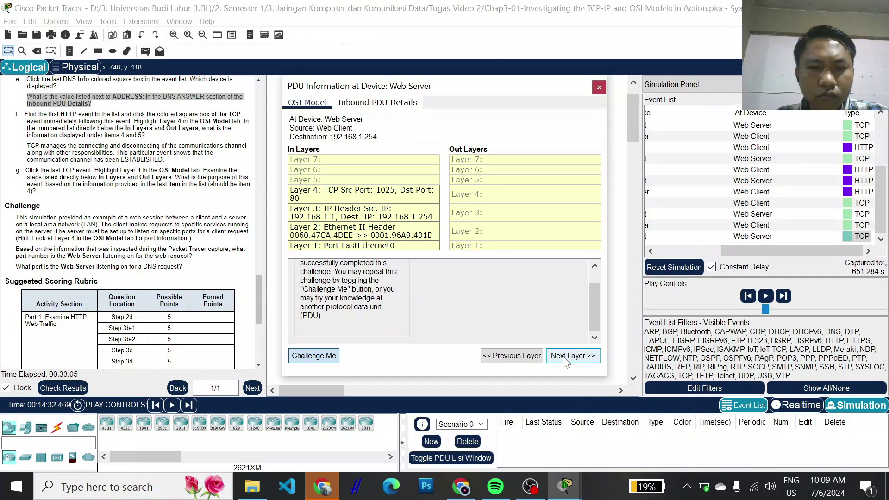
pyautogui.scroll(1, 393, 327)
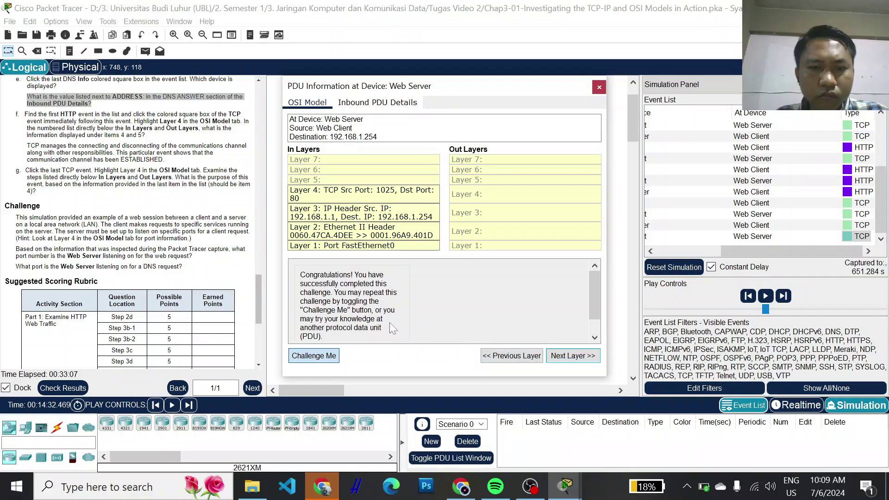
pyautogui.scroll(-1, 390, 322)
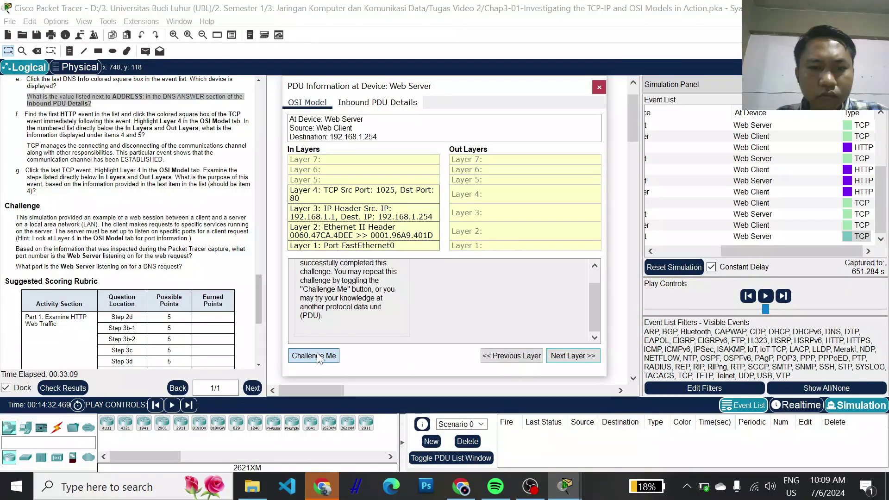
pyautogui.scroll(1, 387, 306)
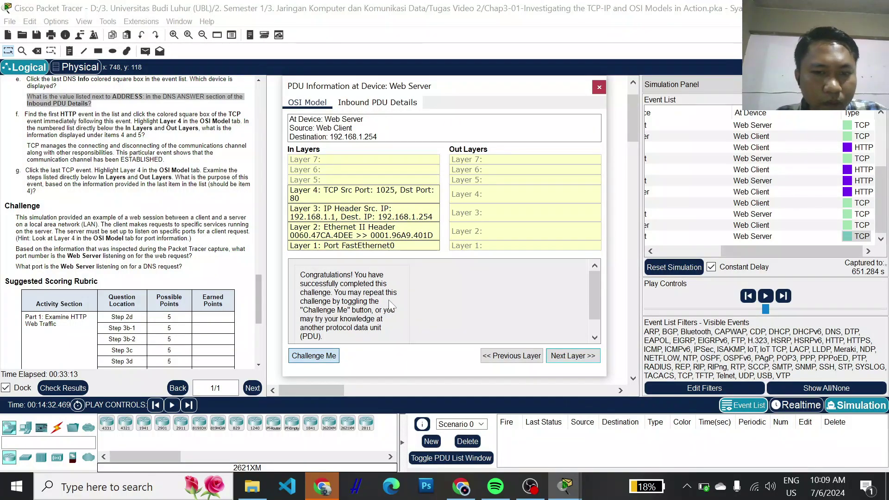
pyautogui.scroll(-1, 399, 305)
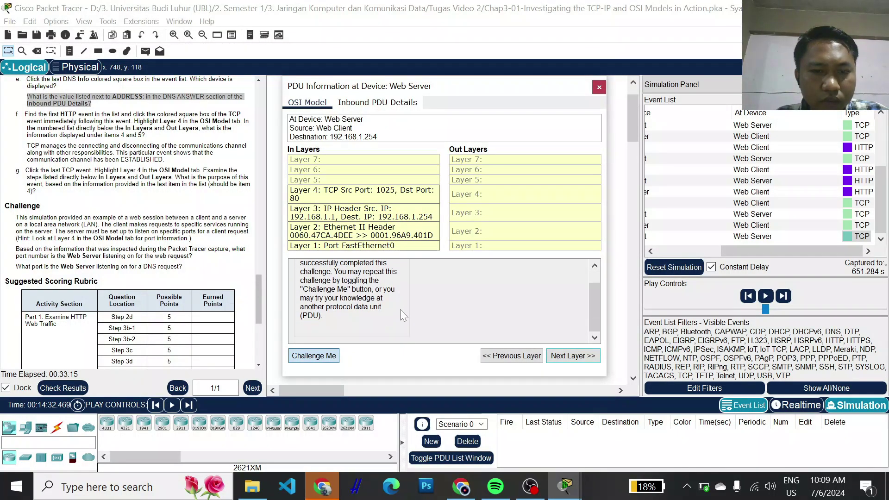
# - Toggle Challenge Me off and on, view the Layer 1 hint, retry Accept, and close the PDU window
pyautogui.click(333, 355)
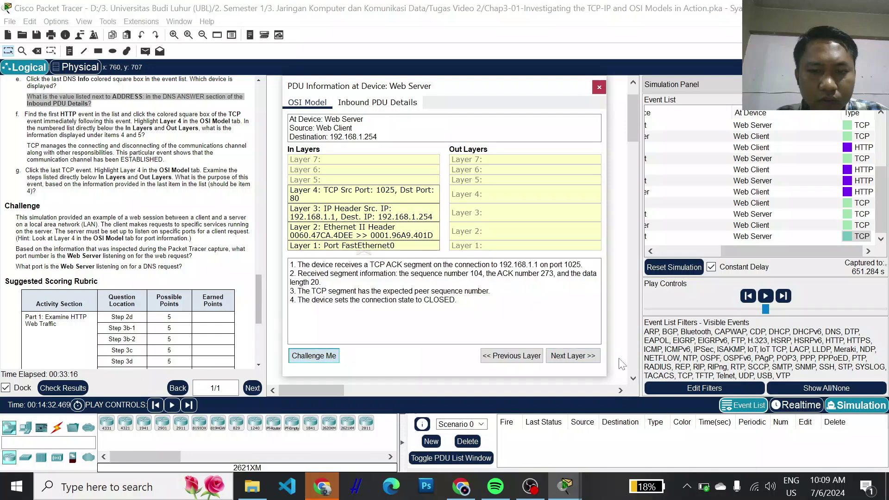
pyautogui.click(323, 360)
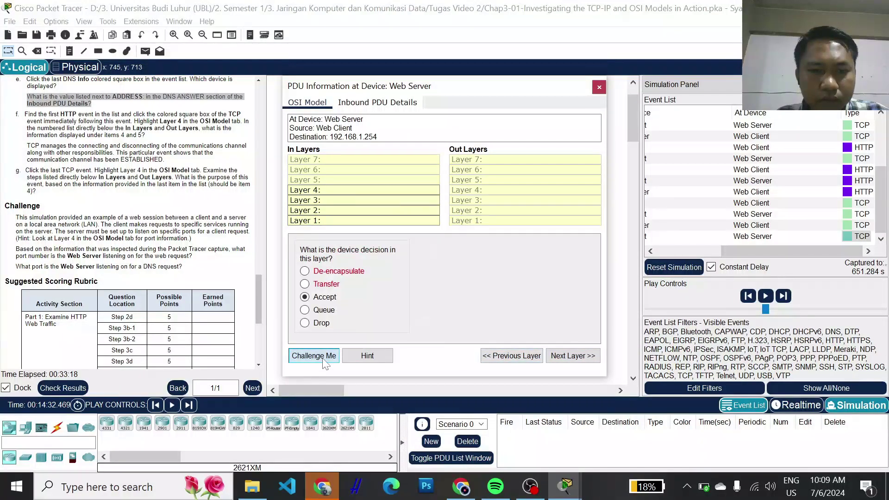
pyautogui.click(376, 358)
pyautogui.click(577, 360)
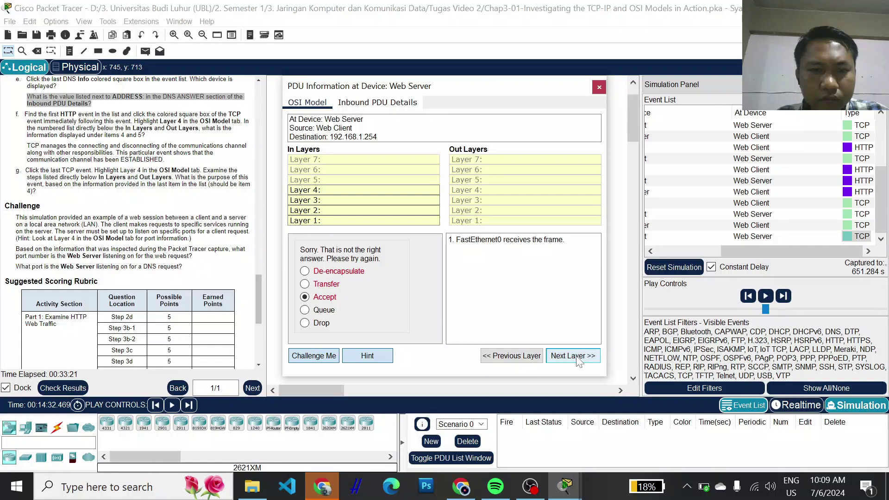
pyautogui.click(327, 359)
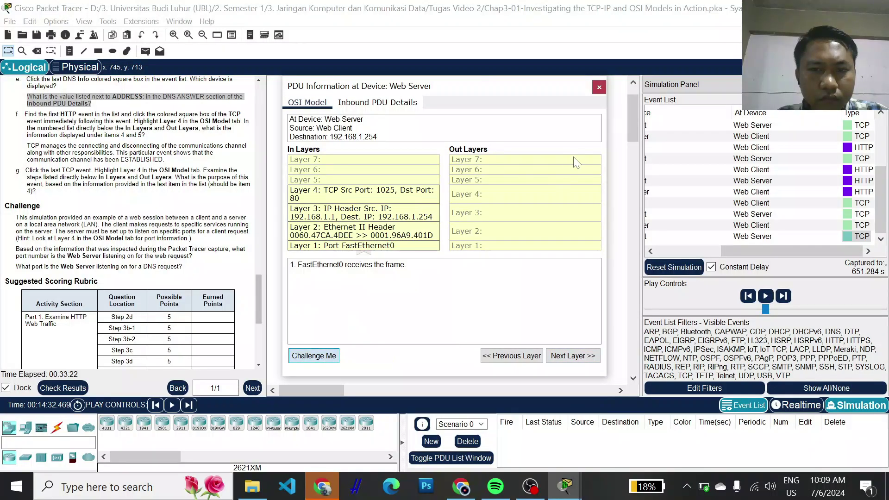
pyautogui.click(599, 82)
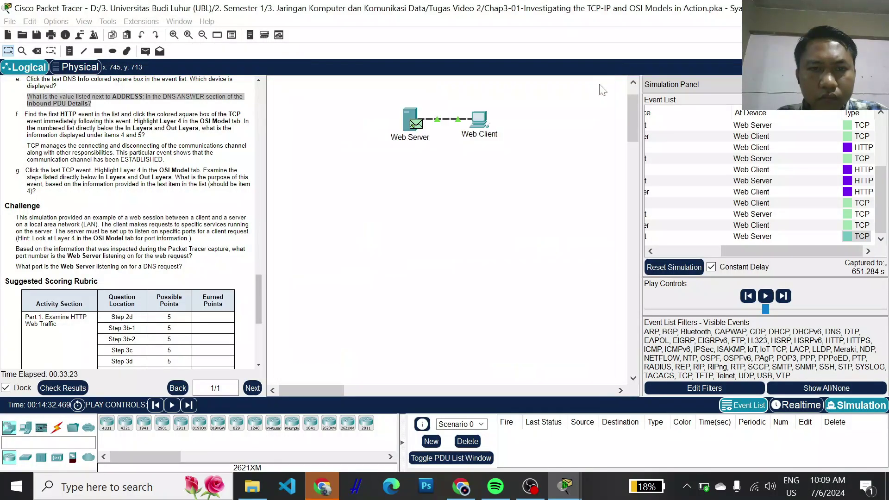
# - Reopen the last TCP event's PDU details, then bring the recording OBS Studio window to the front
pyautogui.click(849, 235)
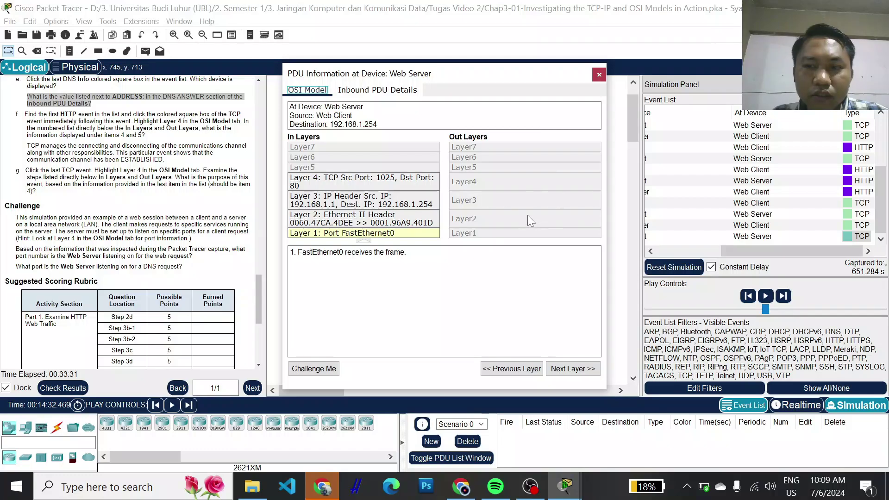
pyautogui.click(532, 491)
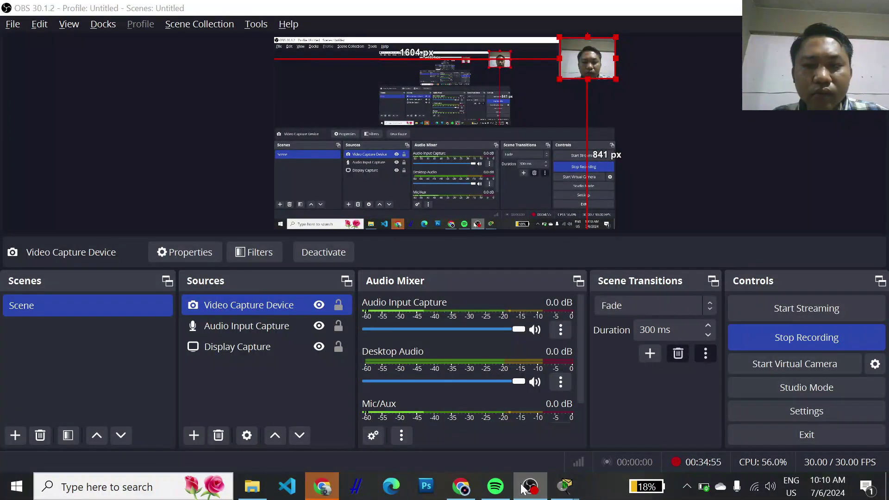
pyautogui.click(522, 488)
pyautogui.click(530, 487)
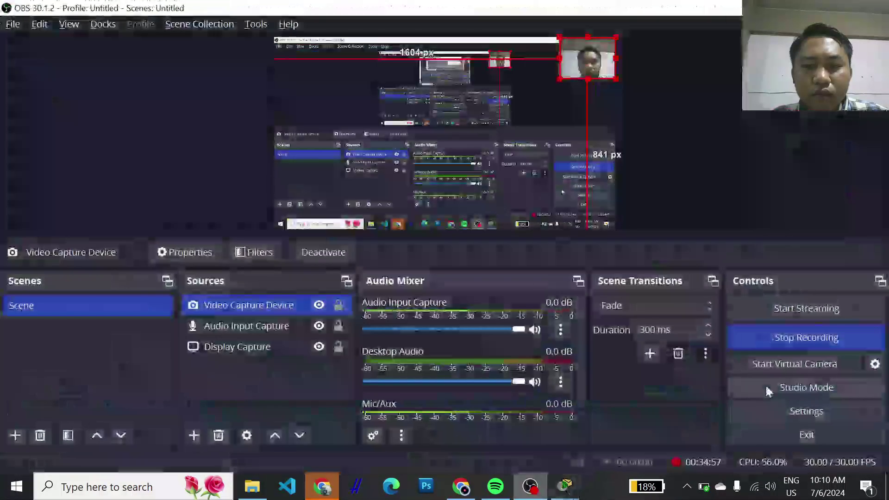